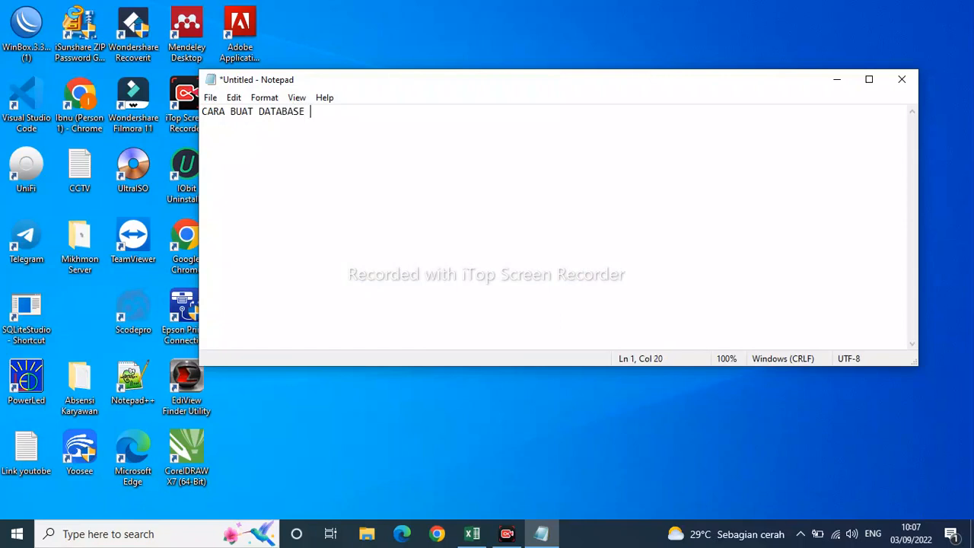
# Complete the title line as "CARA BUAT DATABASE MENGGUNAKAN XAMMP" and leave a blank line below it.
pyautogui.write('MENGGUNAKAN X')
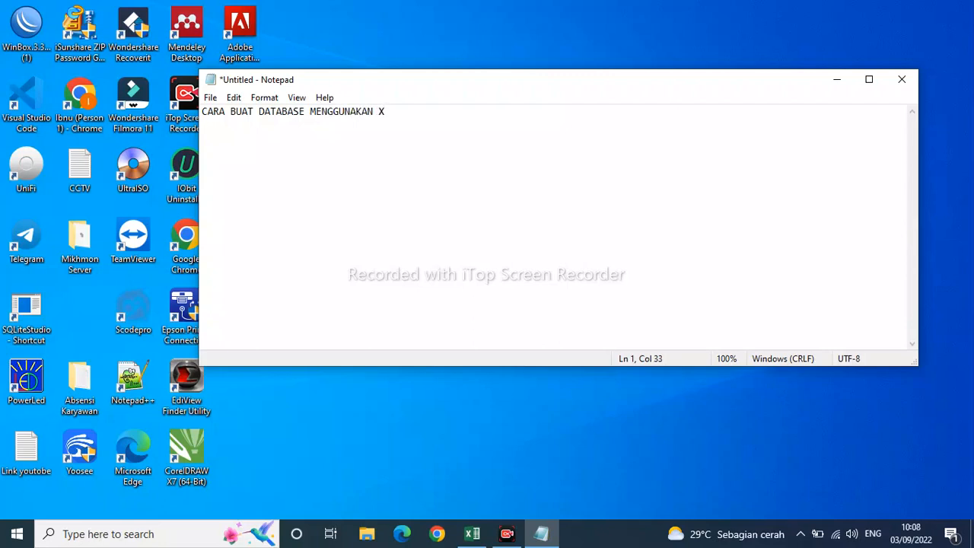
pyautogui.write('AMMP')
pyautogui.press('Return')
pyautogui.press('Return')
# Start a numbered list with the first item "1. nama database".
pyautogui.write('1. nama database')
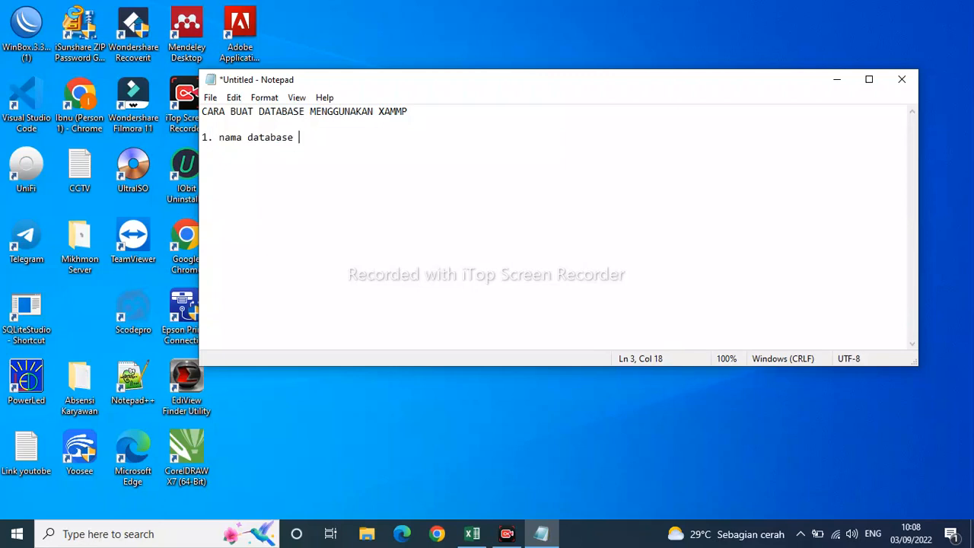
pyautogui.write(' (')
pyautogui.write(' da')
# Append the remark "( Nama database tidak boleh ada Sepasi )" to the first list item.
pyautogui.press('BackSpace')
pyautogui.press('BackSpace')
pyautogui.write('Nama database tidak b')
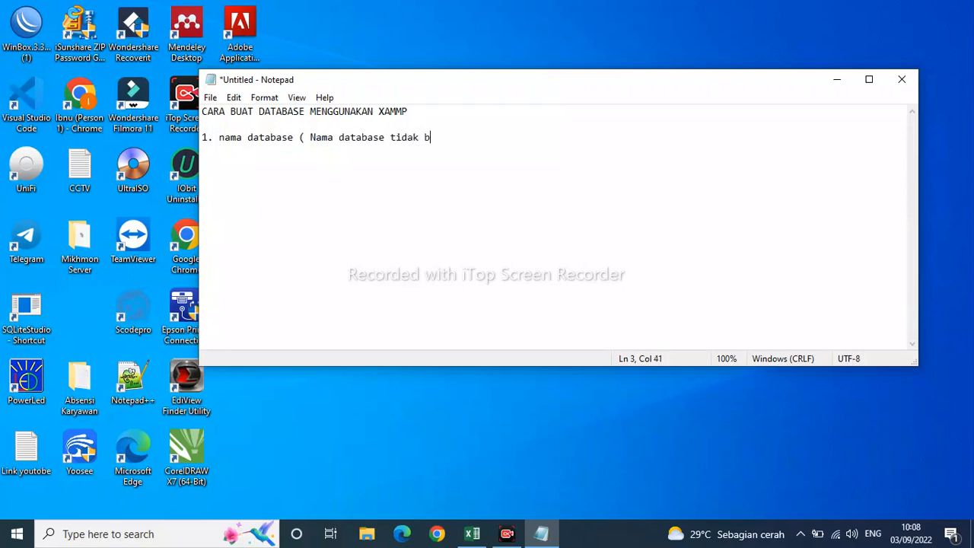
pyautogui.write('oleh ada Sepasi')
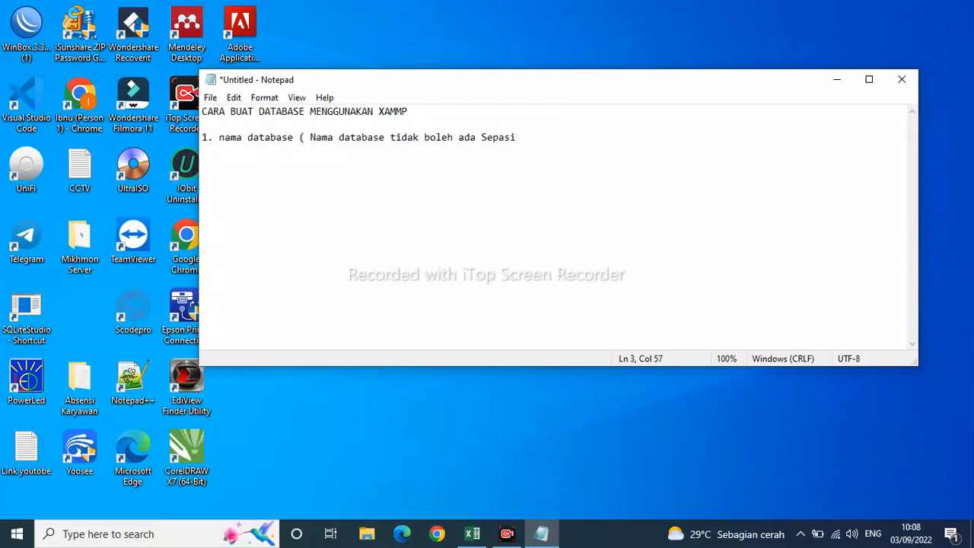
pyautogui.write(' )')
# Add the second list item "2. Nam tabel ( Nama tabel jangan sama dengan nama database)", spacing its remark to align with the one above.
pyautogui.press('Return')
pyautogui.write('2  Nam tabel     ( Nama ')
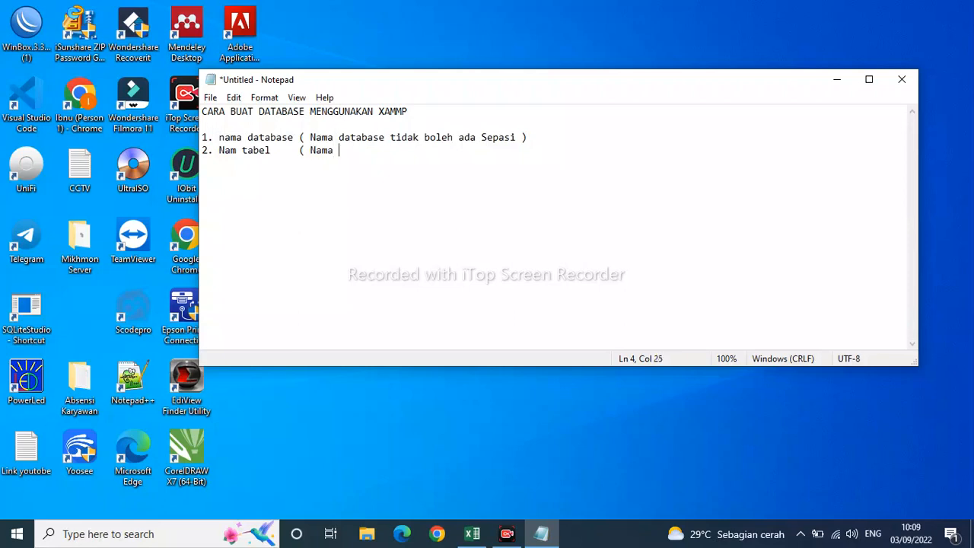
pyautogui.write('tabel jangan sama den')
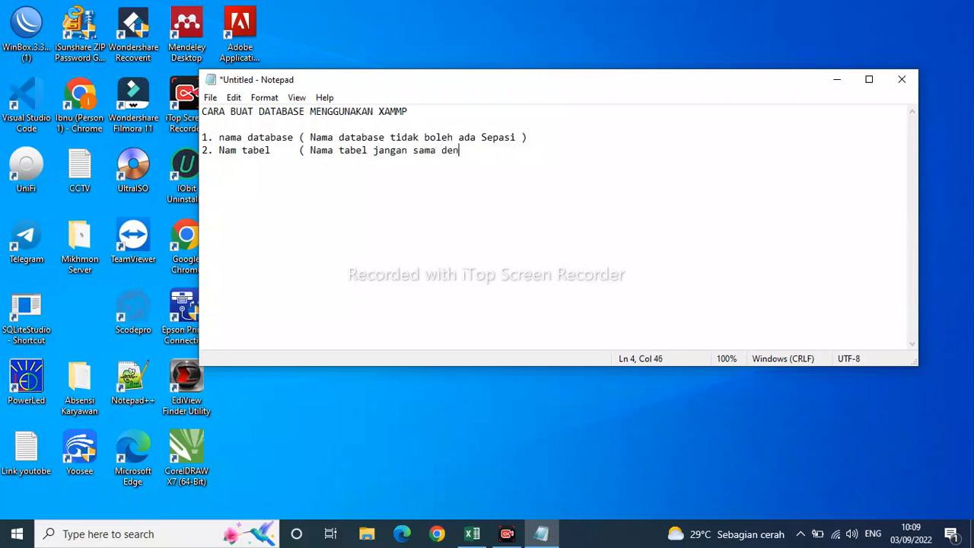
pyautogui.write('gan nama database')
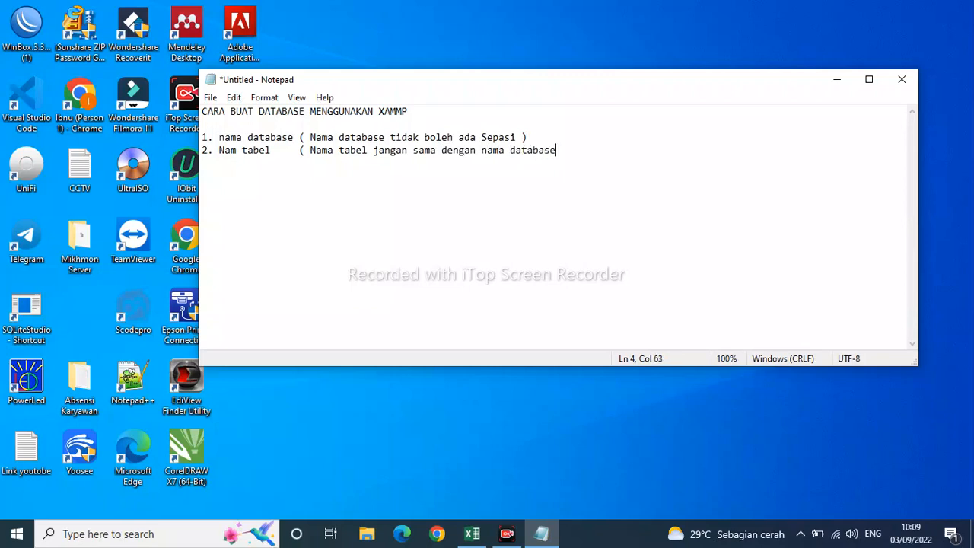
pyautogui.write(')')
# Add the heading "catatan :" below the list, with a blank line before and after it.
pyautogui.press('Return')
pyautogui.press('Return')
pyautogui.write('catatan :')
pyautogui.press('Return')
pyautogui.press('Return')
# Write the note "Dalam Membuat Database di Usahakan huruf nya menggunkan Huruf Kecil" under the heading.
pyautogui.write('Dalam Mem')
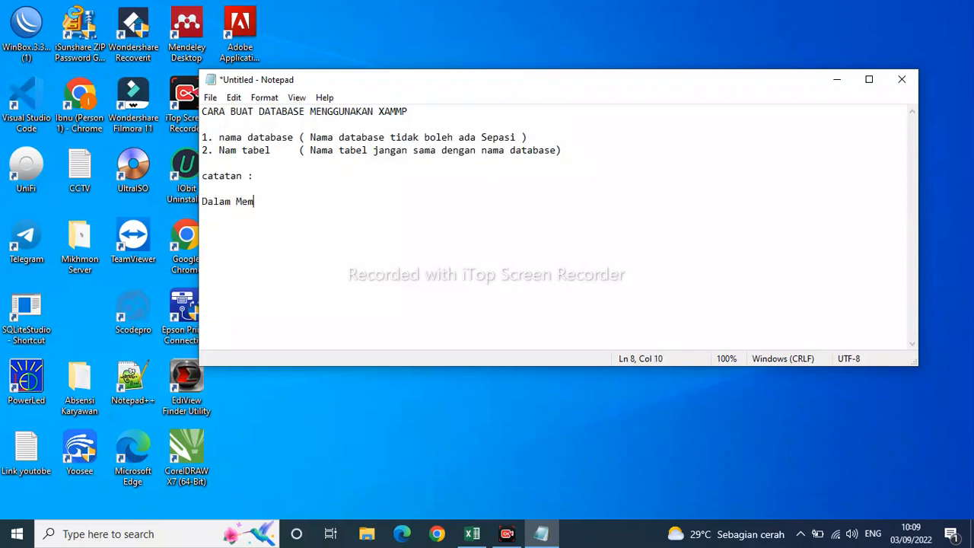
pyautogui.write('buat Database di U')
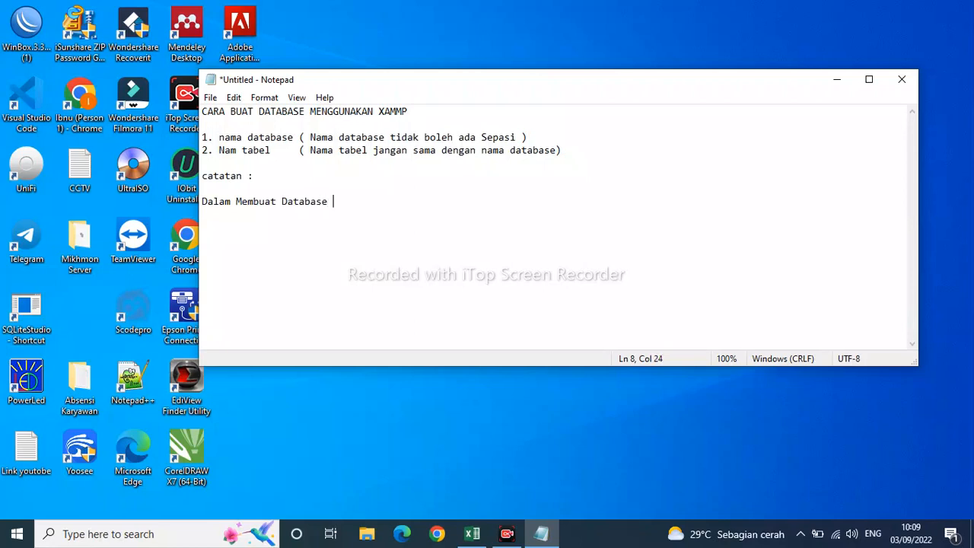
pyautogui.write('sahan')
pyautogui.press('BackSpace')
pyautogui.write('kan huruf')
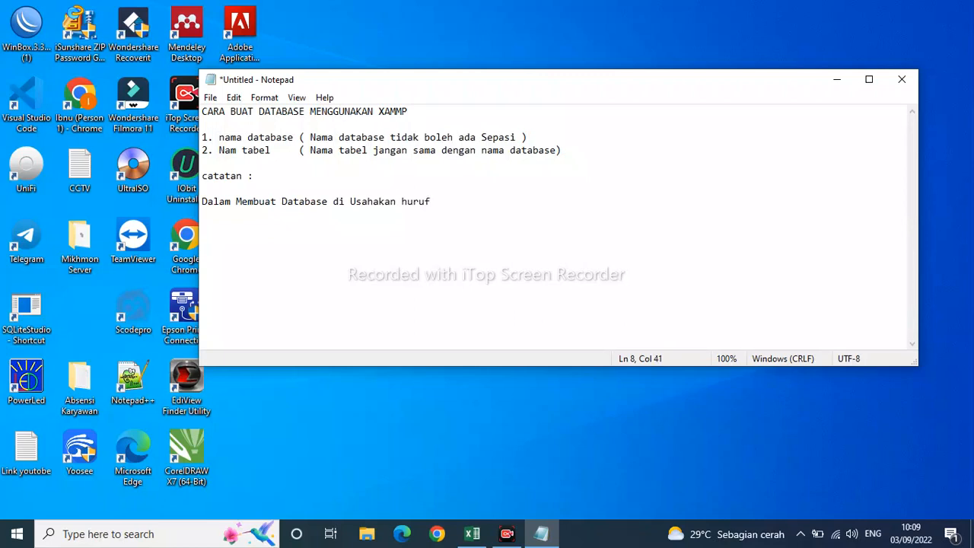
pyautogui.write(' nya menggunkan Hr')
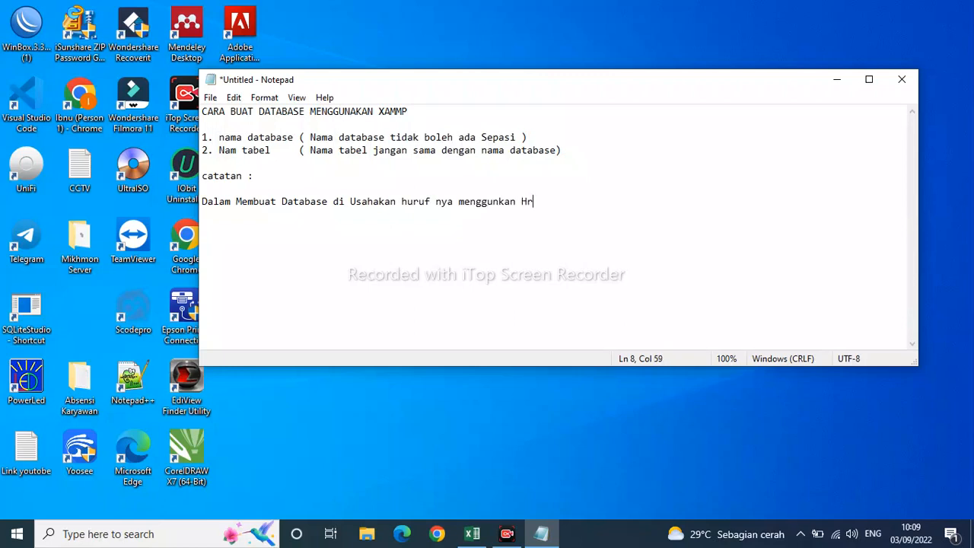
pyautogui.press('BackSpace')
pyautogui.write('uruf Kecil')
# Add a "contoh:" line under the database note with the indented first example "1. dbsiswa".
pyautogui.press('Return')
pyautogui.write('contoh')
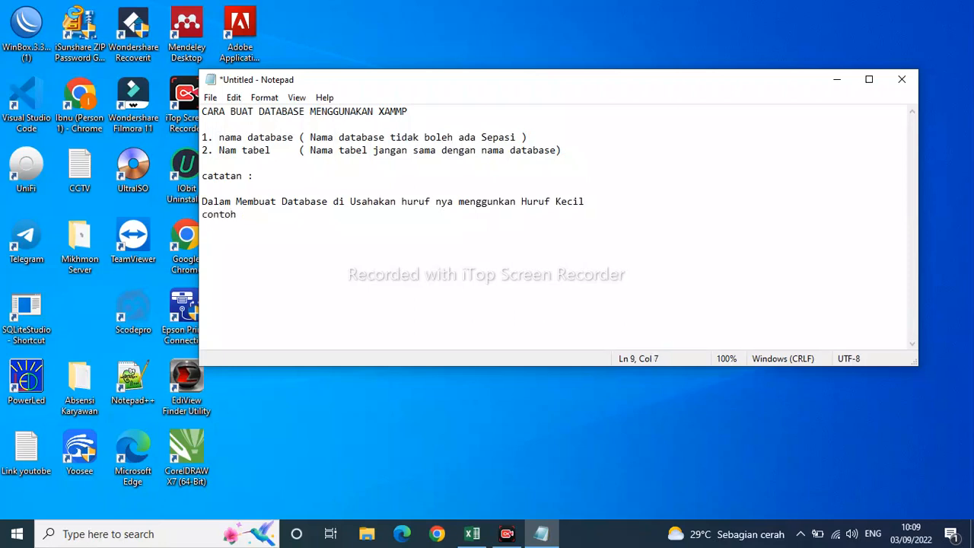
pyautogui.write(':')
pyautogui.press('Return')
pyautogui.write('1. dbsiswa')
# Add the indented second database name example "2. db_siswa".
pyautogui.press('Return')
pyautogui.write('2. ')
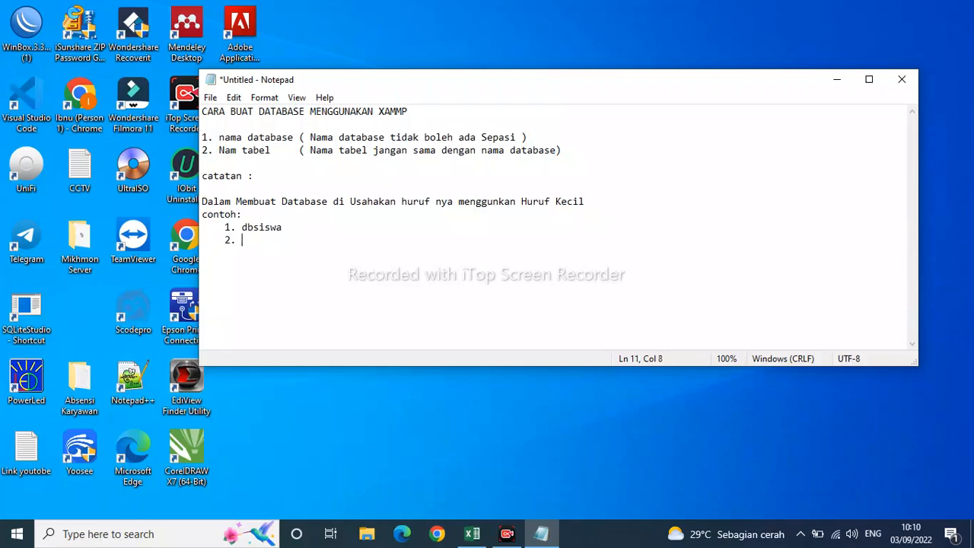
pyautogui.write('db_siswa')
# After a blank line, write the note "dalam membuat Tabel di usahakan beda dengan nama databsenya".
pyautogui.press('Return')
pyautogui.press('Return')
pyautogui.write('dalam membuat')
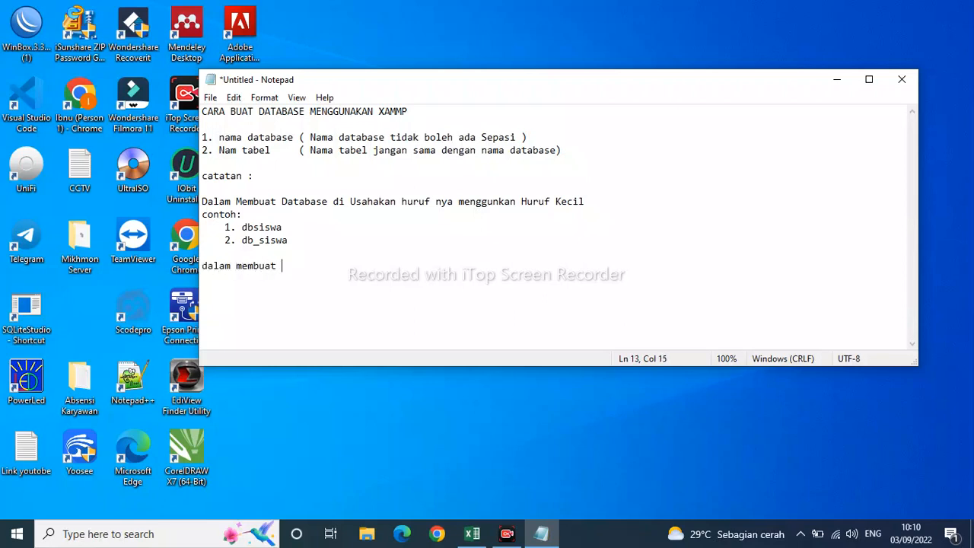
pyautogui.write(' Tabel di usahakan ')
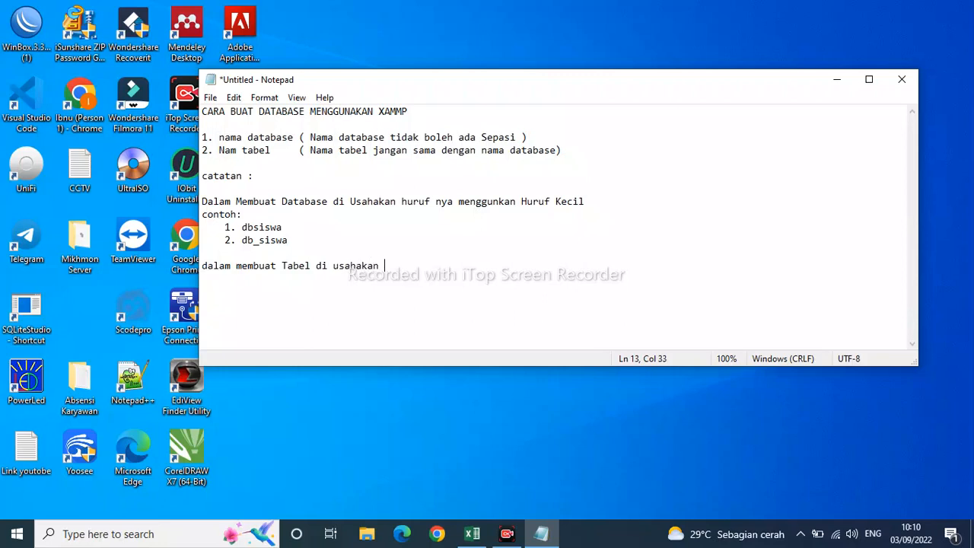
pyautogui.write('beda dengan nama datab')
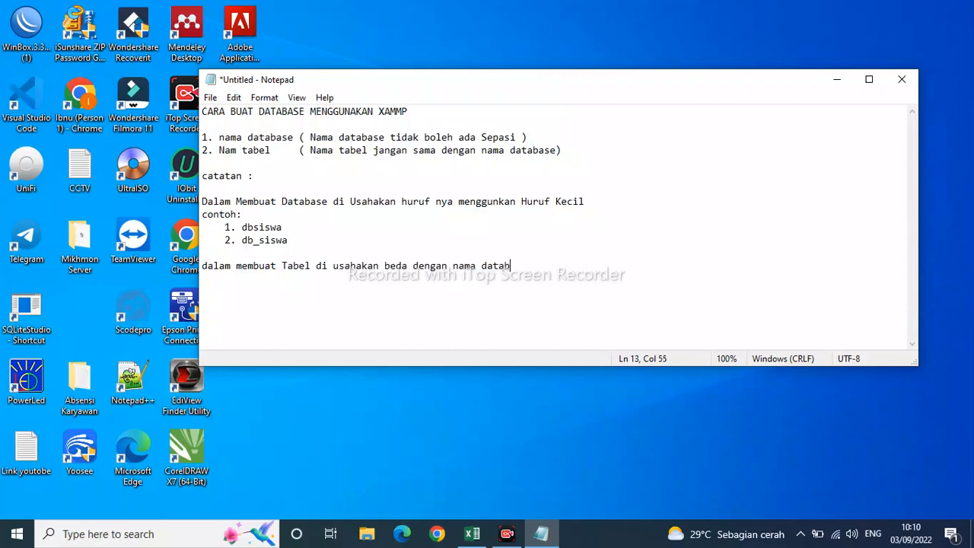
pyautogui.write('senya')
# Add a "contoh" line under the table note with the indented first example "1. users".
pyautogui.press('Return')
pyautogui.write('contoh')
pyautogui.press('Return')
pyautogui.write('1.')
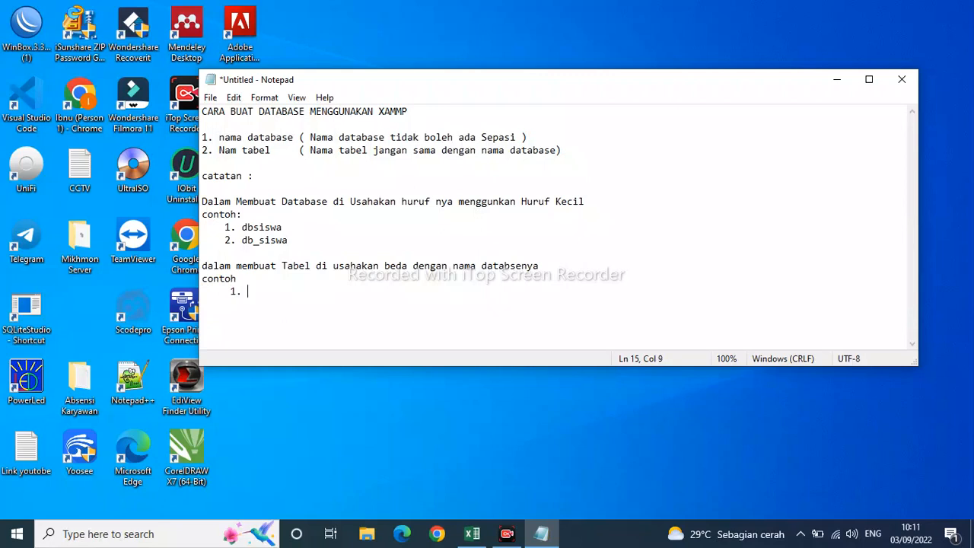
pyautogui.write('usee')
pyautogui.press('BackSpace')
pyautogui.write('rs ')
pyautogui.write('     3')
# Add the indented second table name example "2. tb_users".
pyautogui.press('BackSpace')
pyautogui.write('2. tb_users')
# After a blank line, write the question line "jika menggunkan huruf Kapital".
pyautogui.press('Return')
pyautogui.press('Return')
pyautogui.write('j')
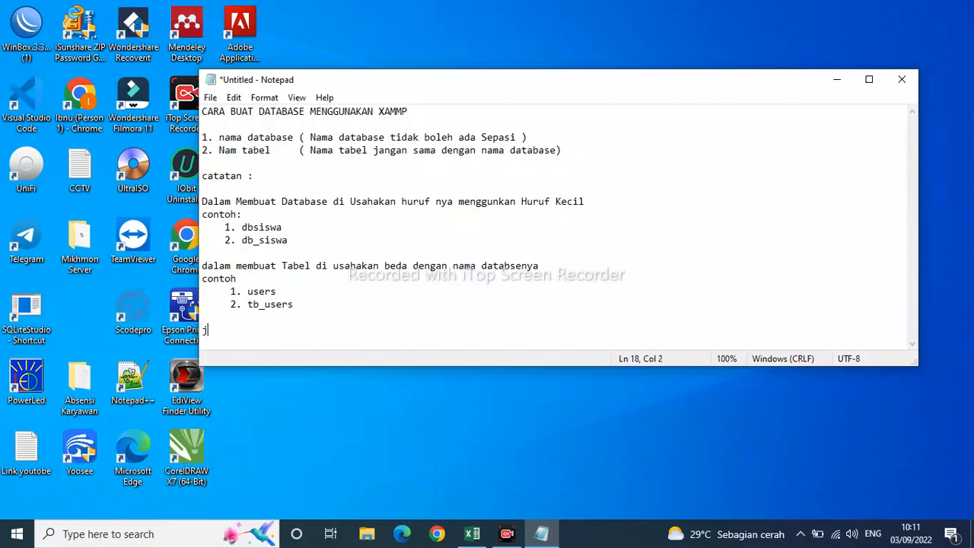
pyautogui.write('ika menggunkan huruf ')
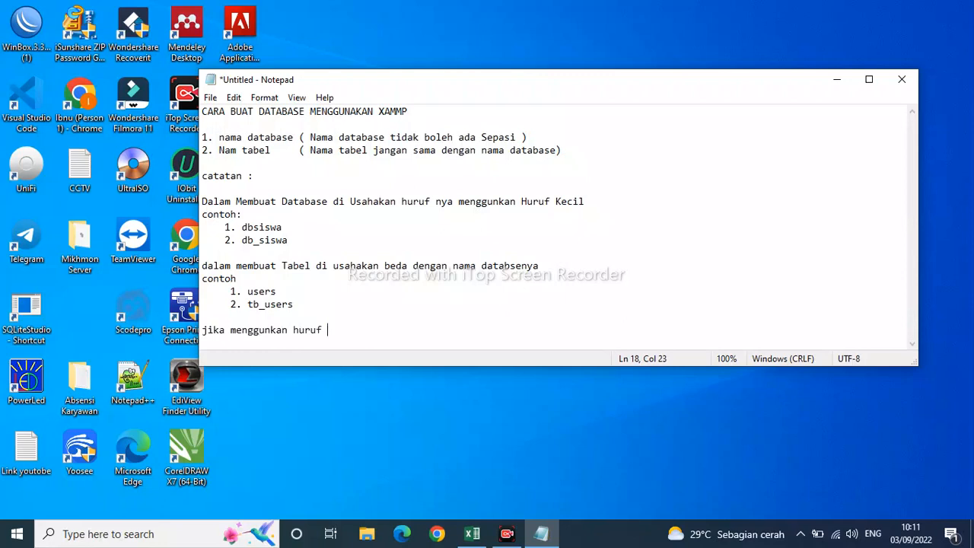
pyautogui.write('Kapital')
# Continue the question on a new line with "Boleh Atau Tidak".
pyautogui.press('Return')
pyautogui.write('Bohe')
pyautogui.press('BackSpace')
pyautogui.press('BackSpace')
pyautogui.write('leh Atau T')
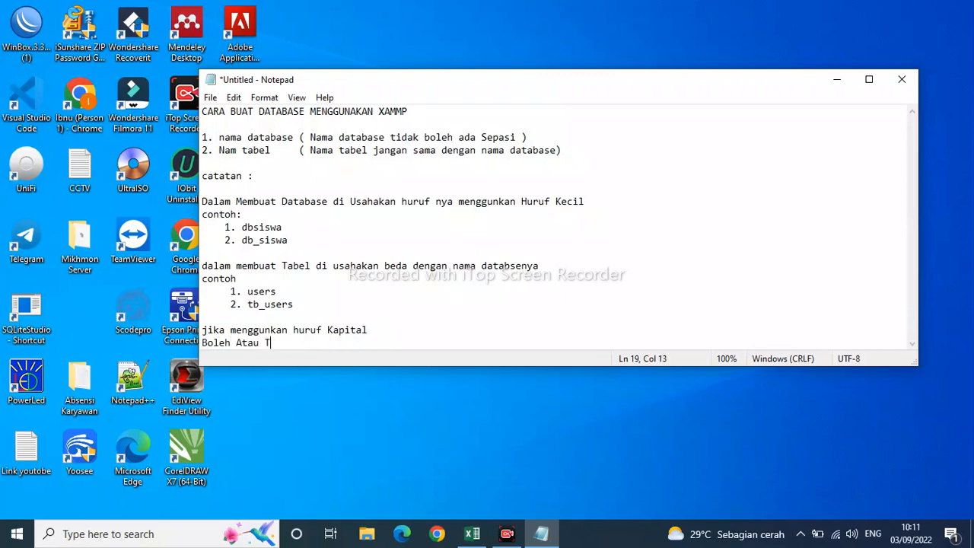
pyautogui.write('idak')
# Add the line "Jawaban ?" after a blank line, followed by the indented answer "BOLEH".
pyautogui.press('Return')
pyautogui.press('Return')
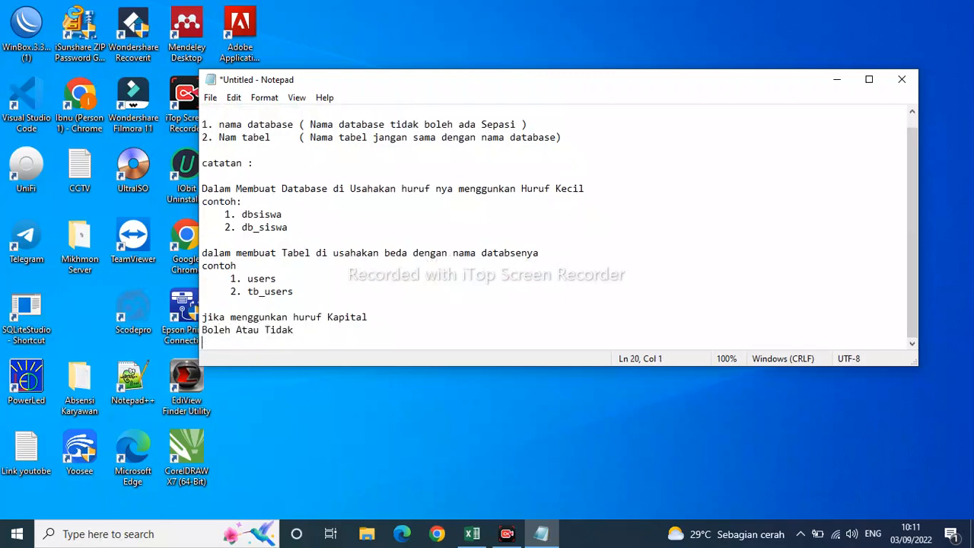
pyautogui.write('Jawaban ?')
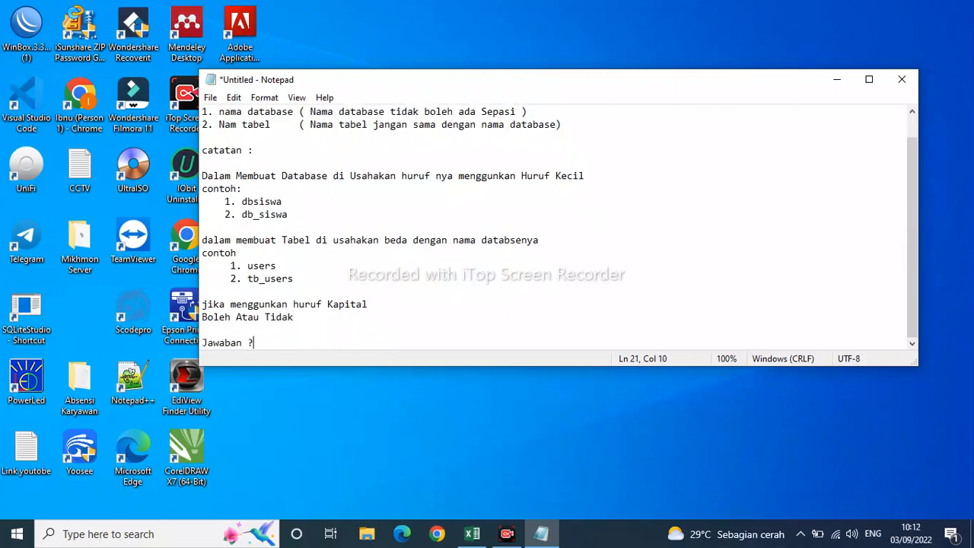
pyautogui.press('Return')
pyautogui.press('Return')
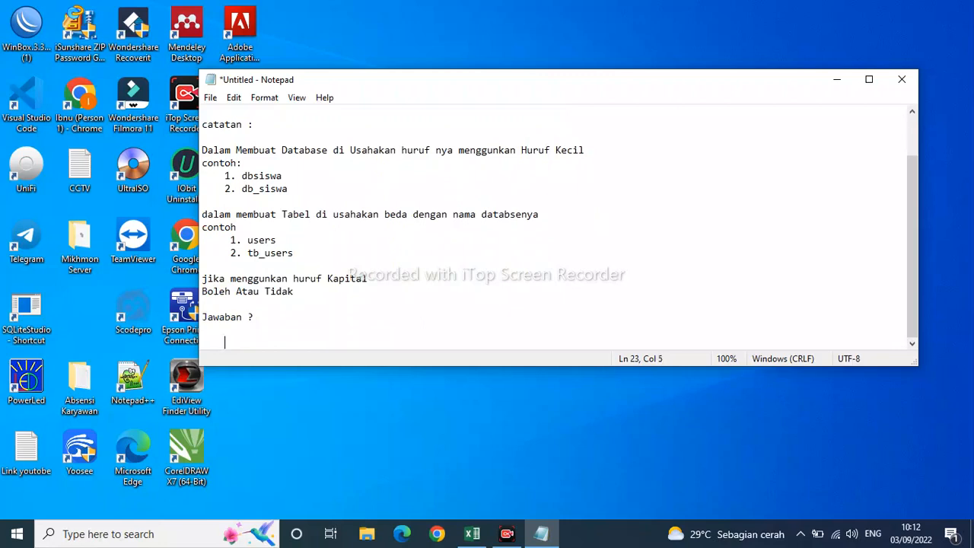
pyautogui.write('BOLEH')
# Below the answer, after a blank line, write the condition "dengan Catatan mudah di ingat".
pyautogui.press('Return')
pyautogui.press('Return')
pyautogui.write('d')
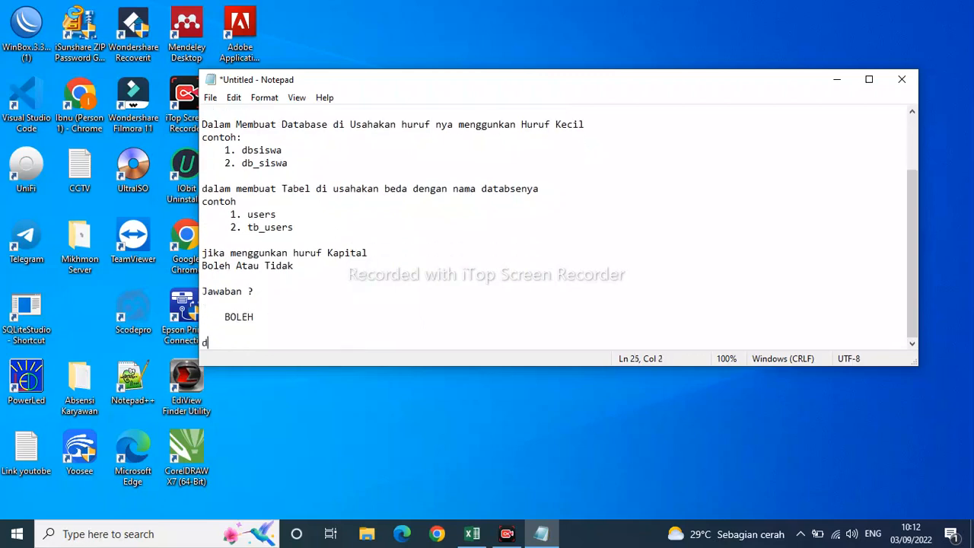
pyautogui.write('engan Catatan mu')
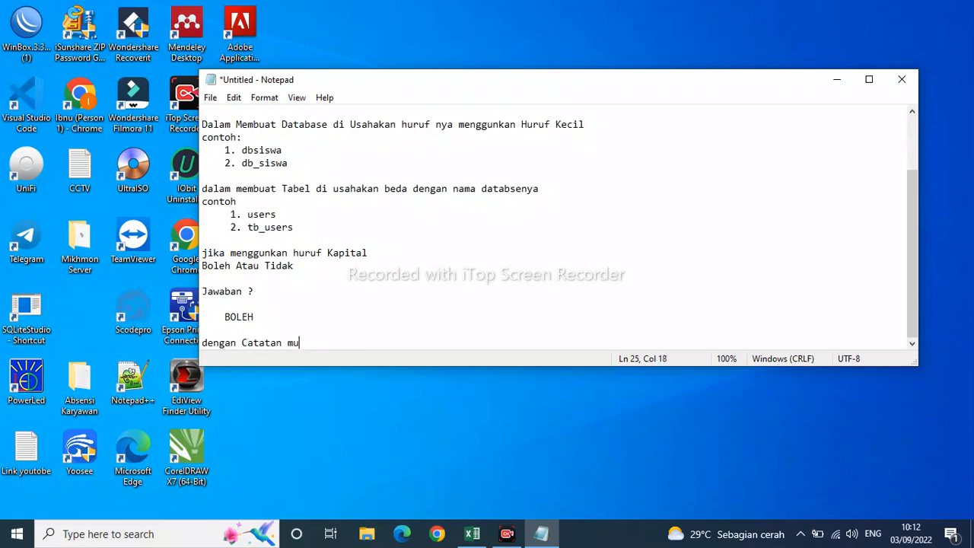
pyautogui.write('dah di ingat')
# Begin the explanation on a new line with "karena nama databes dan nama tabel", separating the words "nama" and "databes".
pyautogui.press('Return')
pyautogui.write('kar')
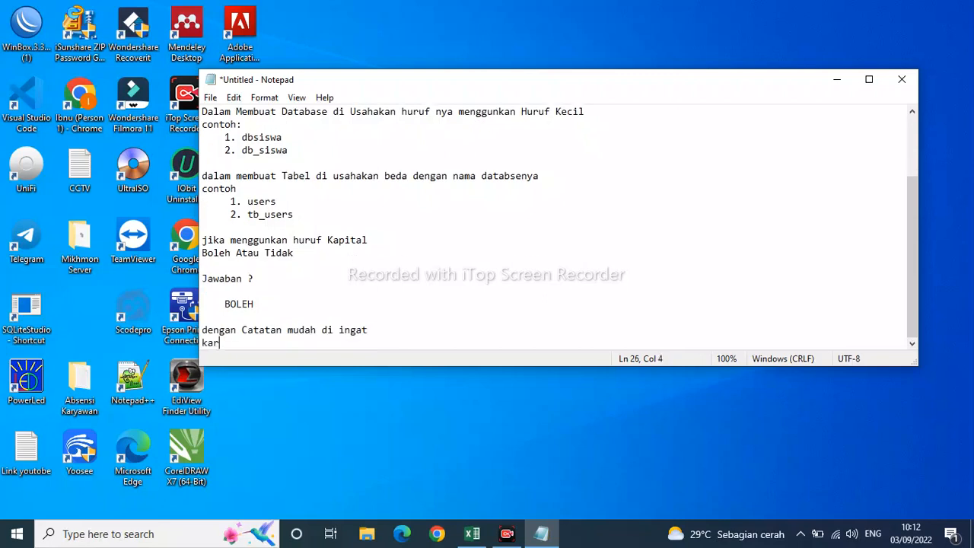
pyautogui.write('ena namadatabes')
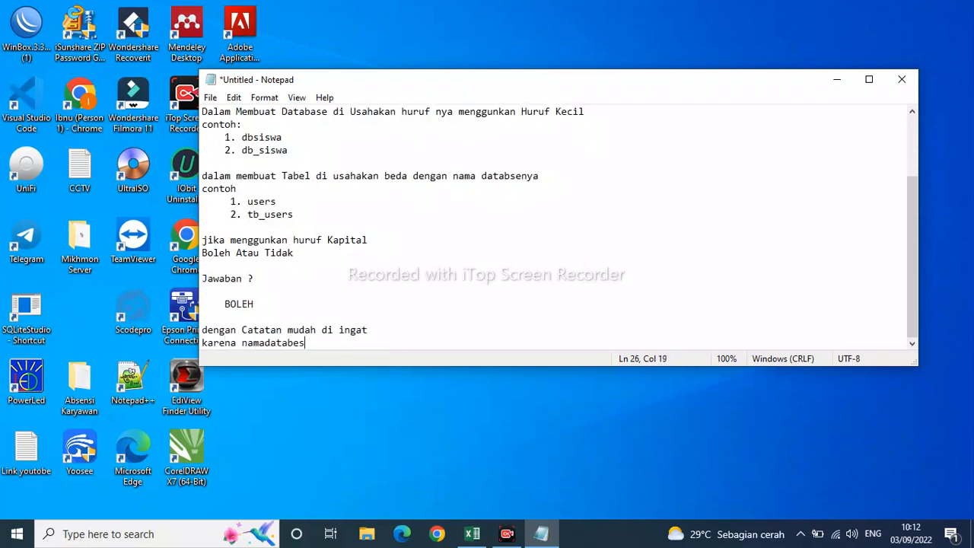
pyautogui.press('BackSpace')
pyautogui.press('BackSpace')
pyautogui.write('esdan')
pyautogui.press('BackSpace')
pyautogui.press('BackSpace')
pyautogui.press('BackSpace')
pyautogui.write('dan nama tabel')
pyautogui.click(264, 343)
# Extend the explanation line with "itu nantinya pasti terkait dengan Pengkondingan, maka dari itu".
pyautogui.click(405, 344)
pyautogui.write('itu')
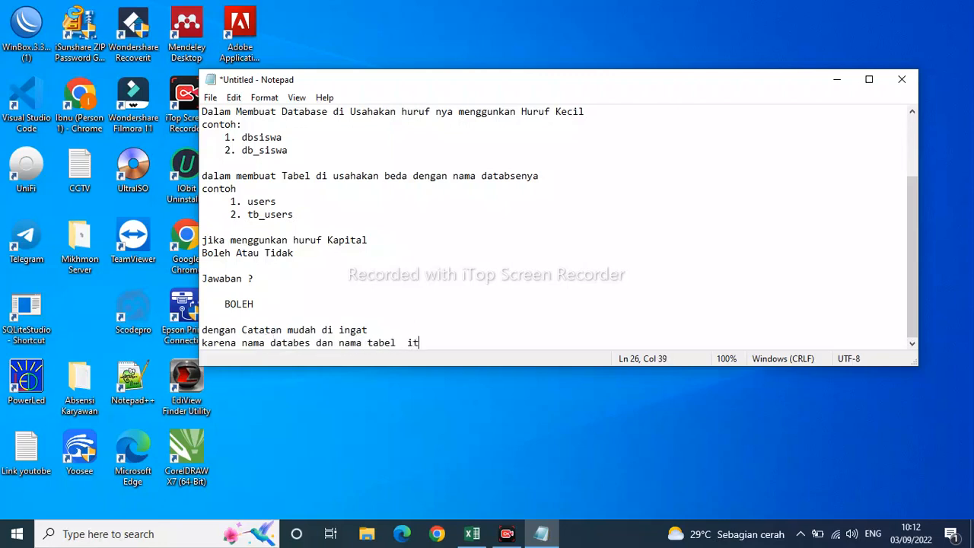
pyautogui.write(' nantinya pasti terk')
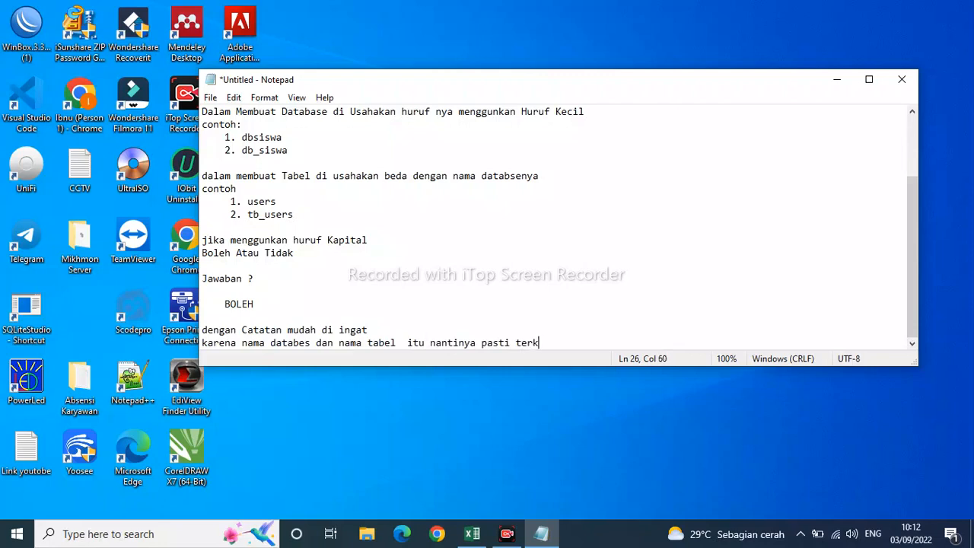
pyautogui.write('ait dengan Pengk')
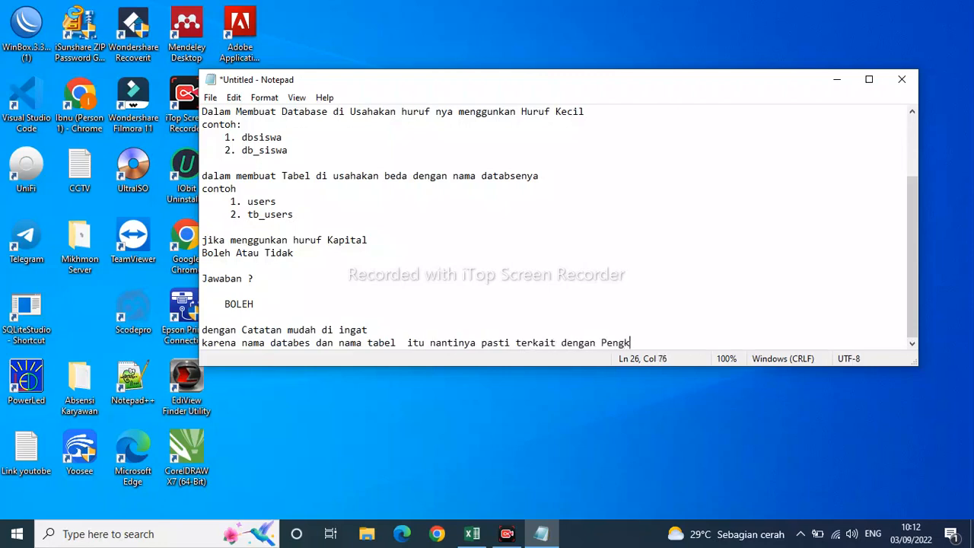
pyautogui.write('ondingan, maka dari tu har')
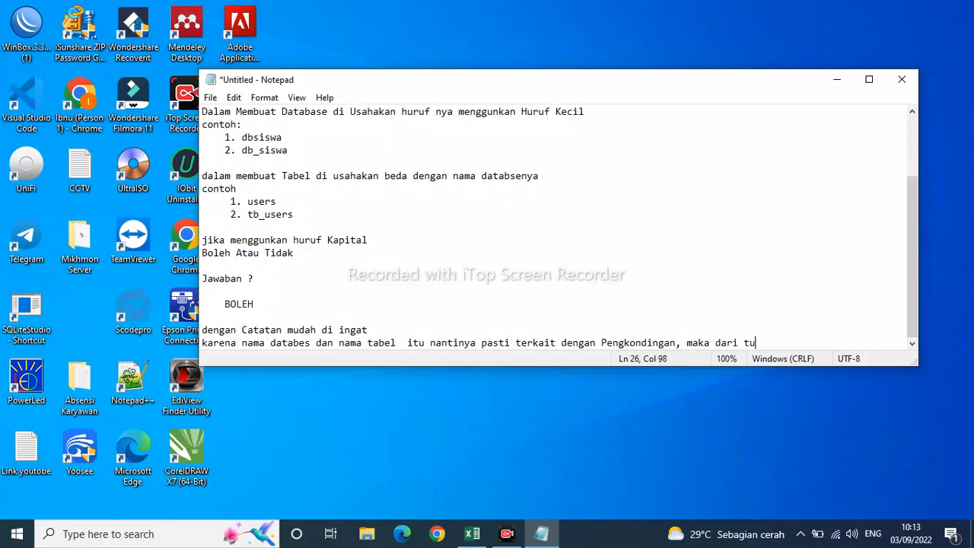
pyautogui.press('BackSpace')
pyautogui.press('BackSpace')
pyautogui.press('BackSpace')
pyautogui.press('BackSpace')
pyautogui.press('BackSpace')
pyautogui.press('BackSpace')
pyautogui.write('itu')
# Finish the explanation on a new line with "harus mudah di ingat" and leave blank space below it.
pyautogui.press('Return')
pyautogui.write('harus m')
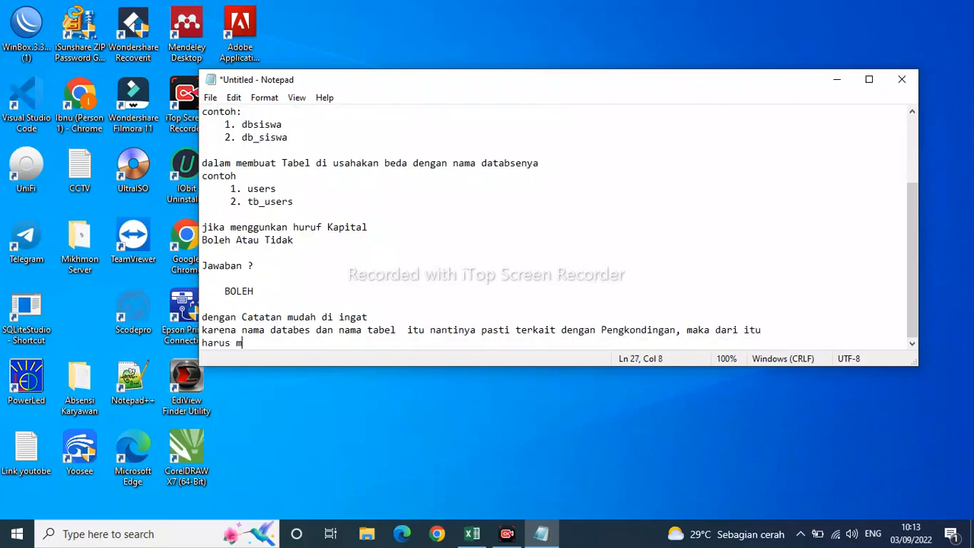
pyautogui.write('udah di ingat')
pyautogui.press('Return')
pyautogui.press('Return')
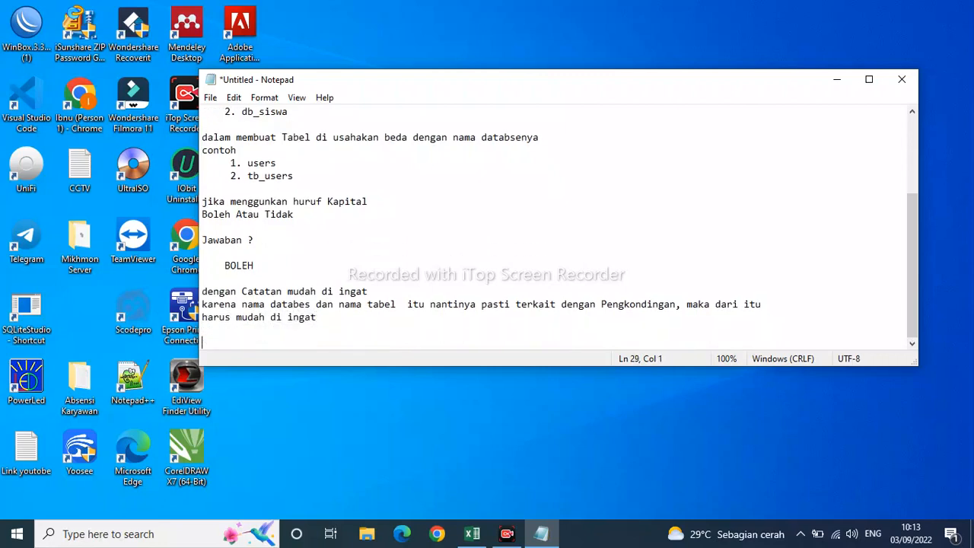
# Write the closing line "itu Tips cara buat database yang mudah." two blank lines below the explanation.
pyautogui.press('Return')
pyautogui.write('itu ')
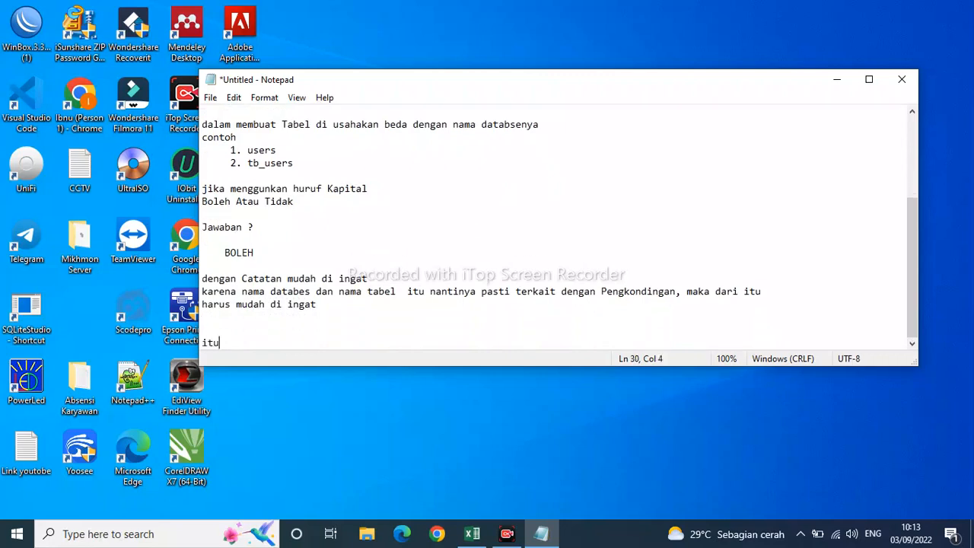
pyautogui.write('Tips cara buat data')
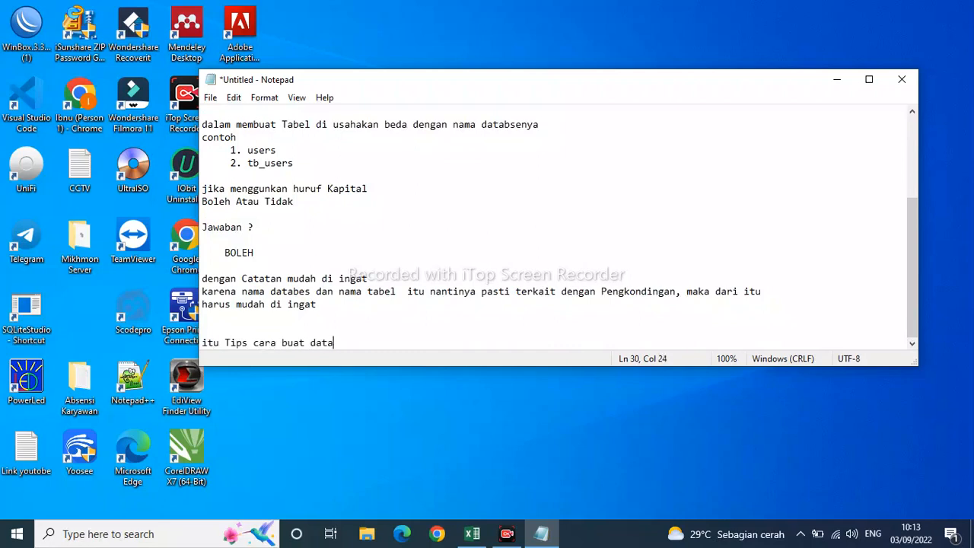
pyautogui.write('base yang mudah')
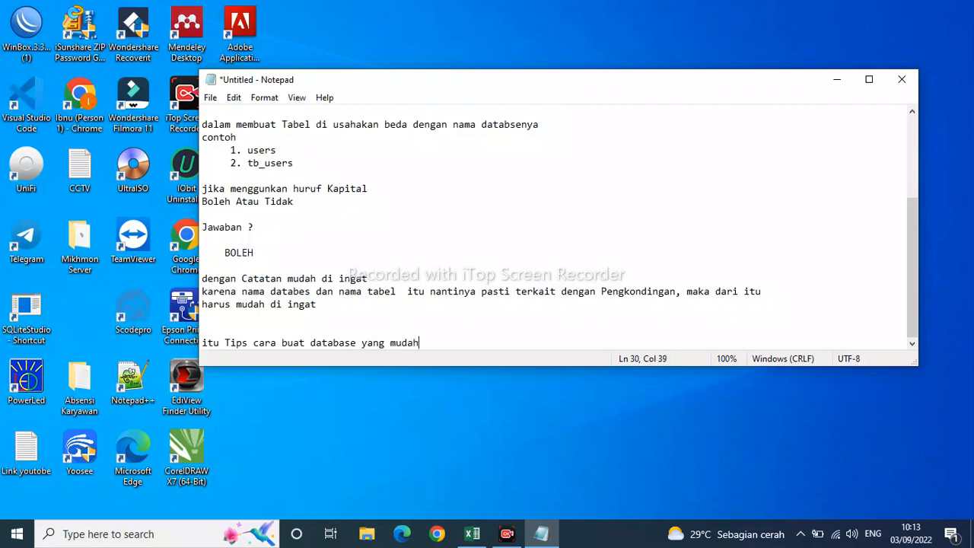
pyautogui.write('.')
pyautogui.press('Return')
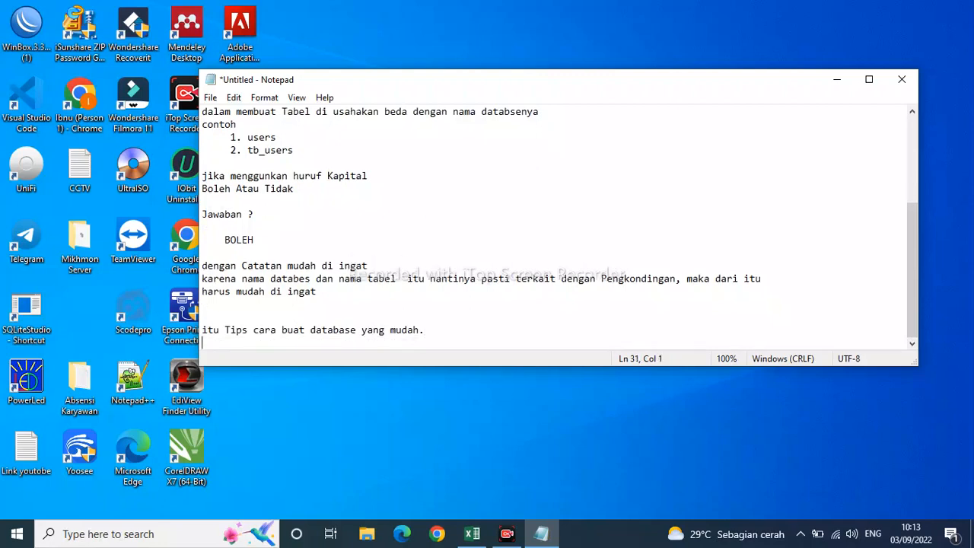
pyautogui.press('Return')
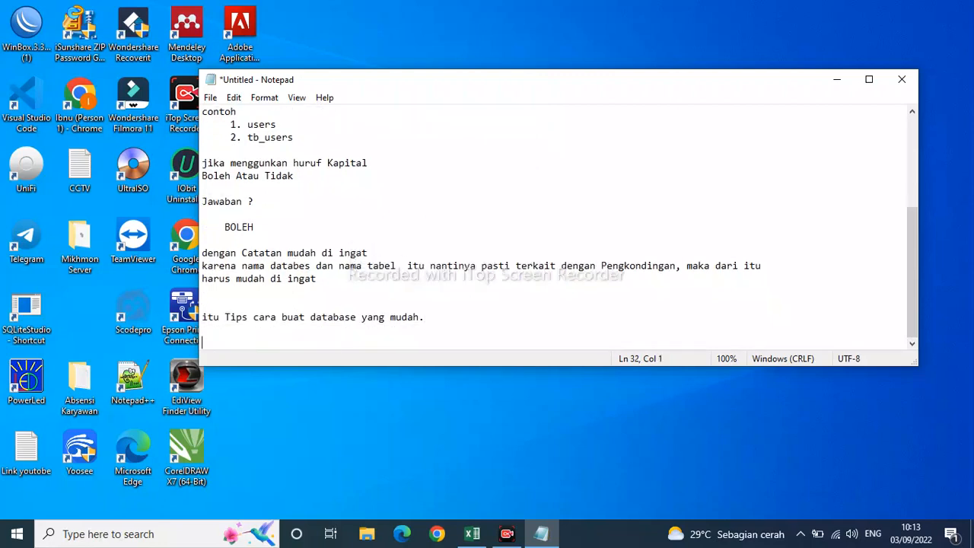
# After a blank line, begin the next sentence with "Selanjutnya kita akan mencoba membuat".
pyautogui.write('Selanjutnya kita akan m')
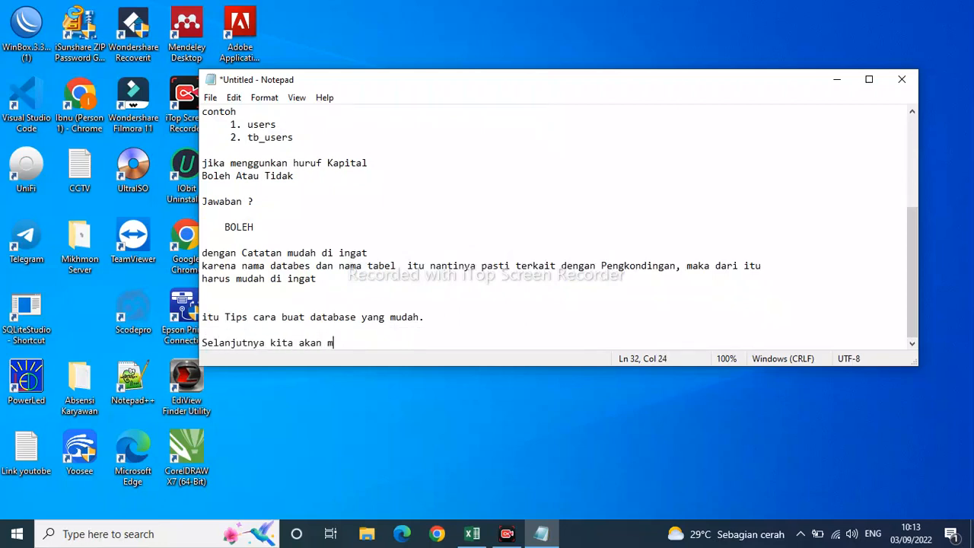
pyautogui.write('encoba membuat Data')
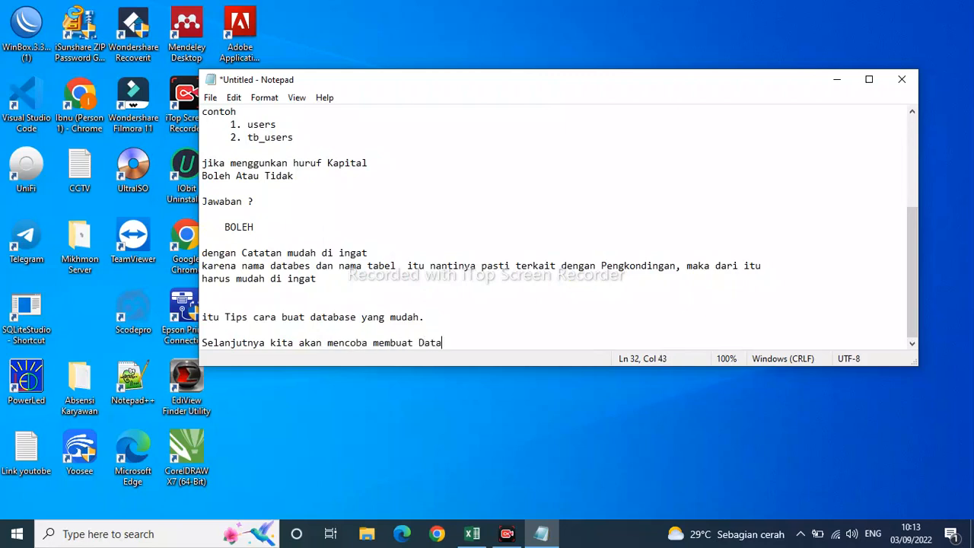
# Complete the "Selanjutnya" sentence with "Database dan Tabelnya di Xammp".
pyautogui.write('base dan Tabelnya')
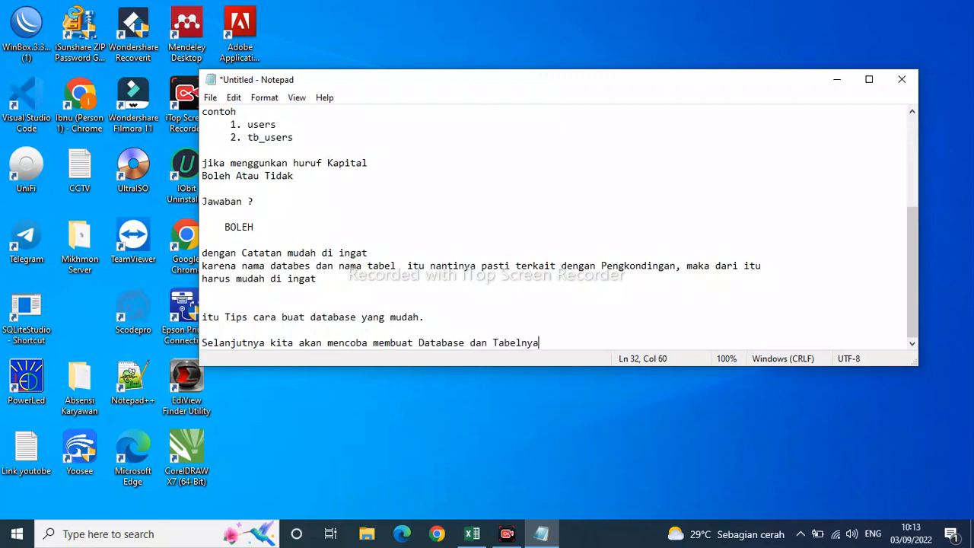
pyautogui.write(' di ')
pyautogui.write('Xamm')
pyautogui.write('pp')
pyautogui.press('Return')
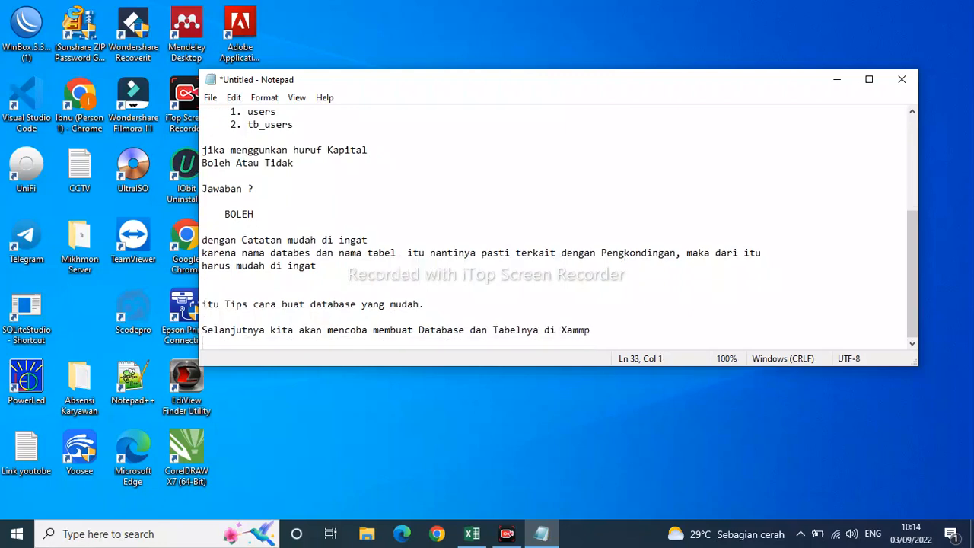
# Below a blank line, write the first instruction "pertama Aktifkan Terlebih dahulu Xammp Nya".
pyautogui.scroll(-1, 405, 346)
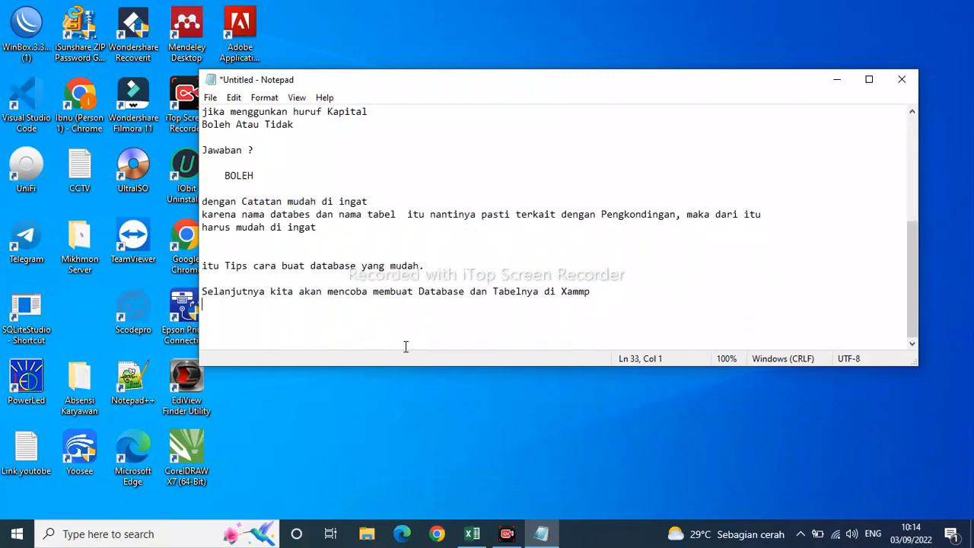
pyautogui.press('Return')
pyautogui.write('pertama Aktifkan T')
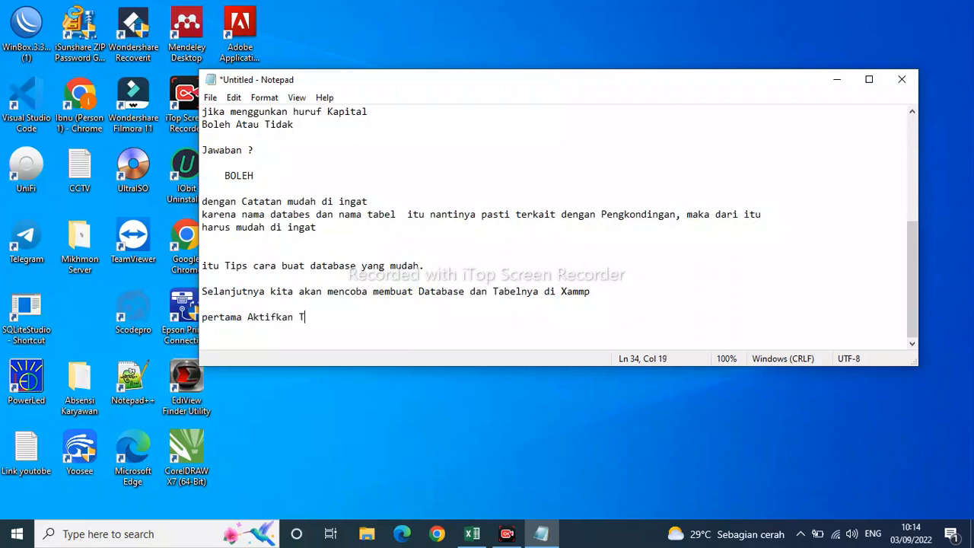
pyautogui.write('erlebih dahulu')
pyautogui.write('Xamm')
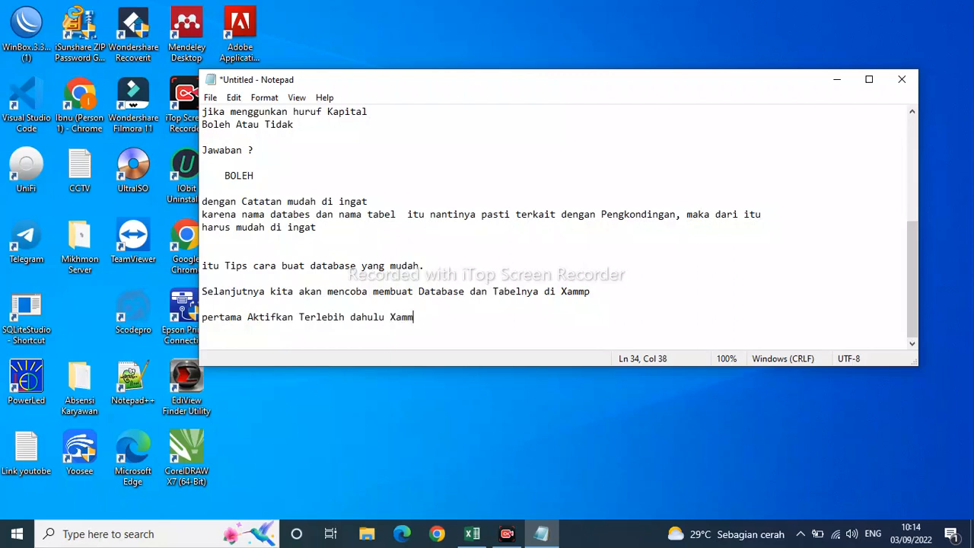
pyautogui.write('p Nya')
# Add the line "Caranya !!!!!!!" directly under the instruction to activate Xammp.
pyautogui.press('Return')
pyautogui.write('Caranya')
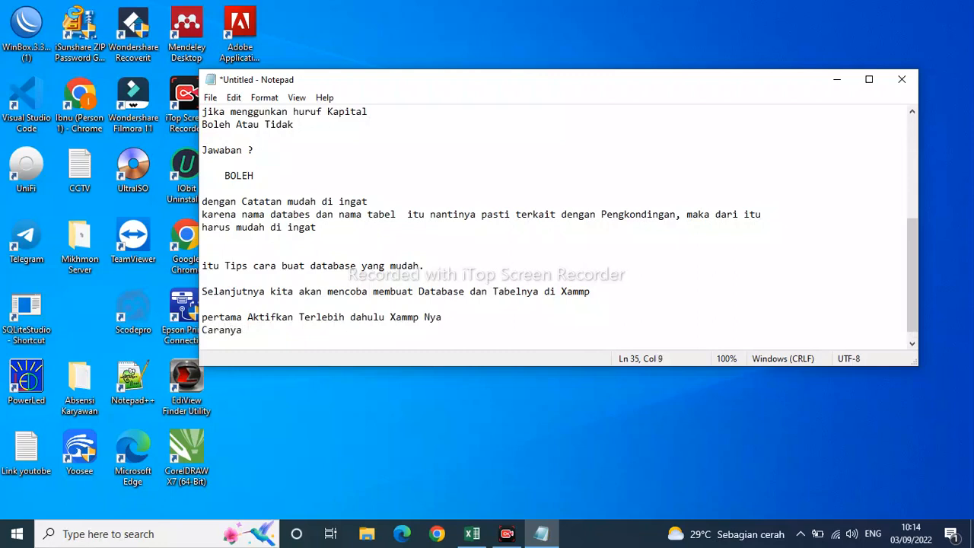
pyautogui.write(' !!!!!!!')
# Switch to File Explorer and launch the xampp-control application from the xamppp folder on Local Disk (C:).
pyautogui.click(368, 534)
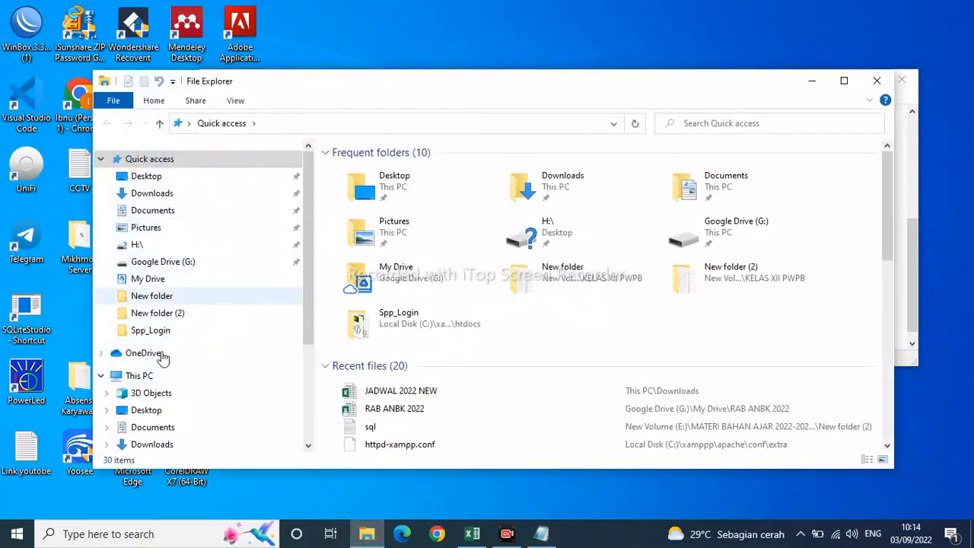
pyautogui.click(156, 378)
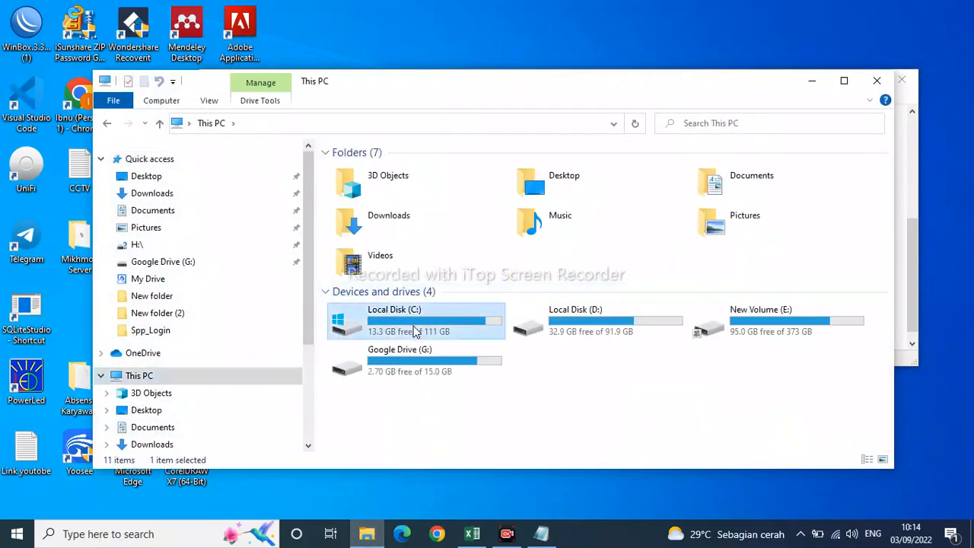
pyautogui.doubleClick(413, 330)
pyautogui.doubleClick(359, 289)
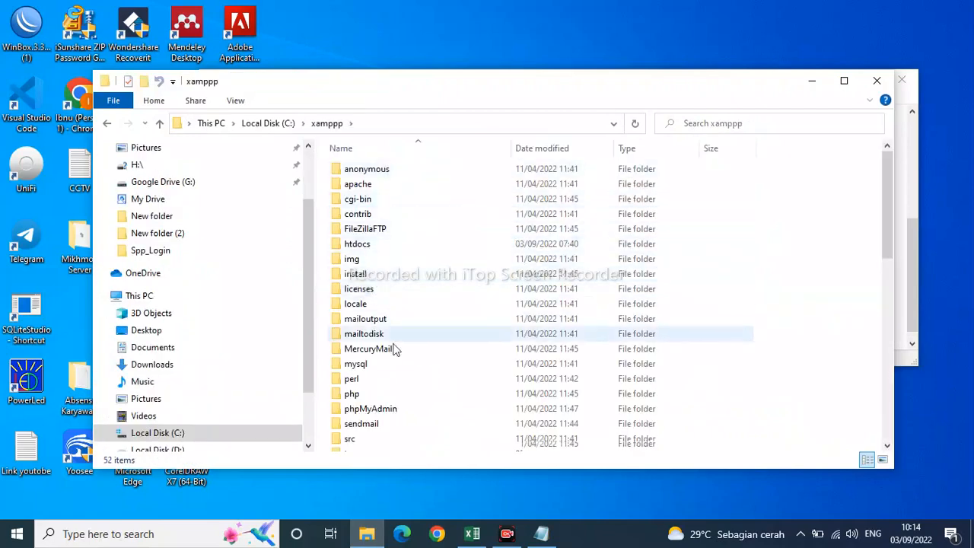
pyautogui.scroll(-9, 394, 395)
pyautogui.scroll(-2, 394, 411)
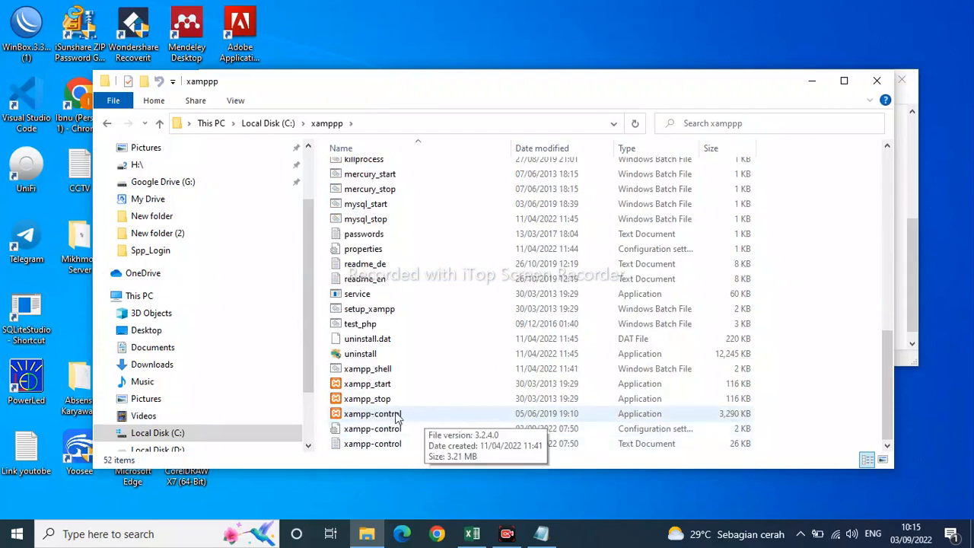
pyautogui.doubleClick(396, 414)
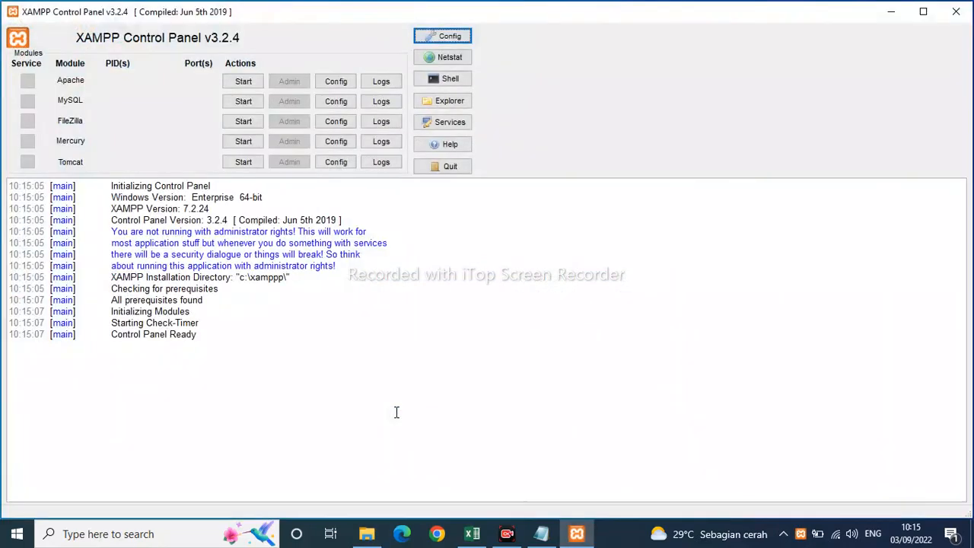
# Start the Apache and MySQL modules in the XAMPP Control Panel.
pyautogui.click(244, 82)
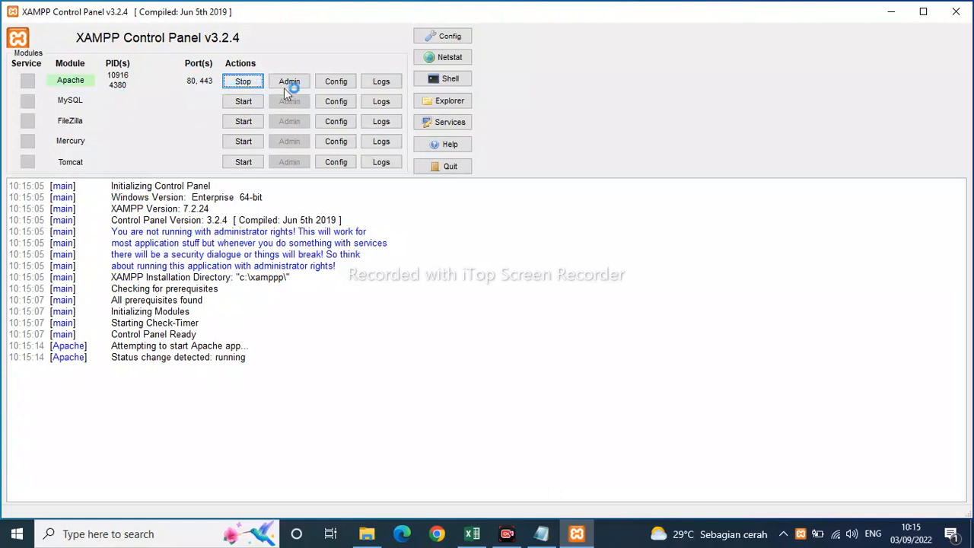
pyautogui.click(257, 101)
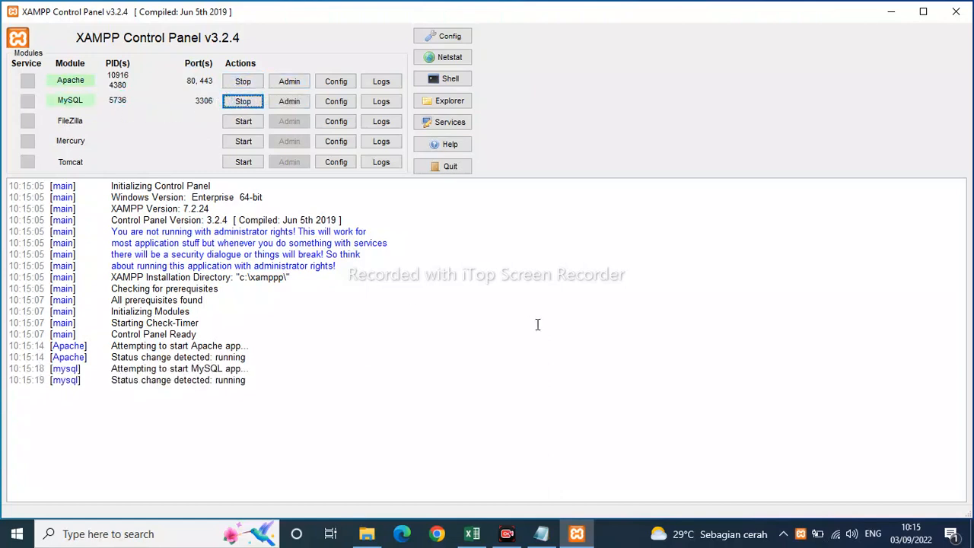
# Return to Notepad, move its window clear of the XAMPP module list, and write "kalau sudah seperti itu Xammp sudah aktif" after a blank line.
pyautogui.click(541, 534)
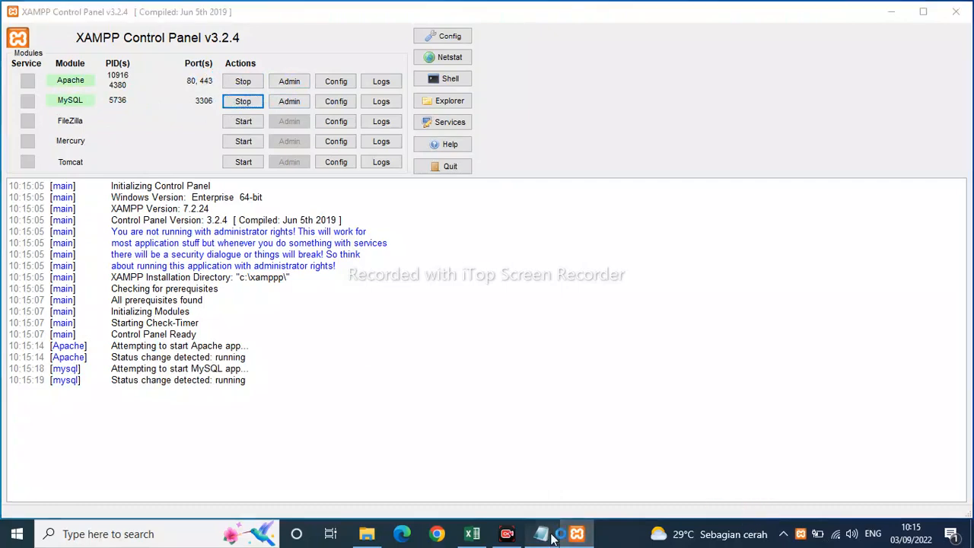
pyautogui.moveTo(485, 90); pyautogui.dragTo(641, 140)
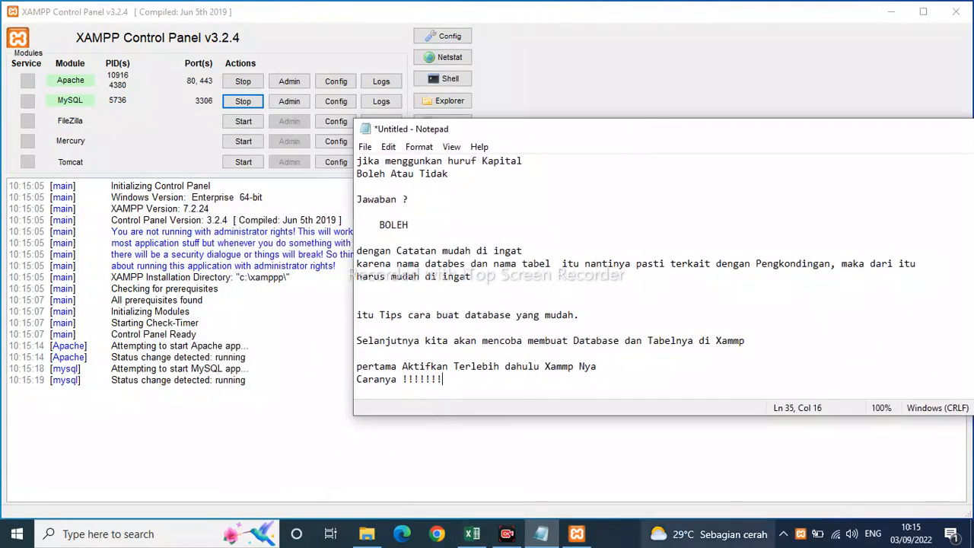
pyautogui.press('Return')
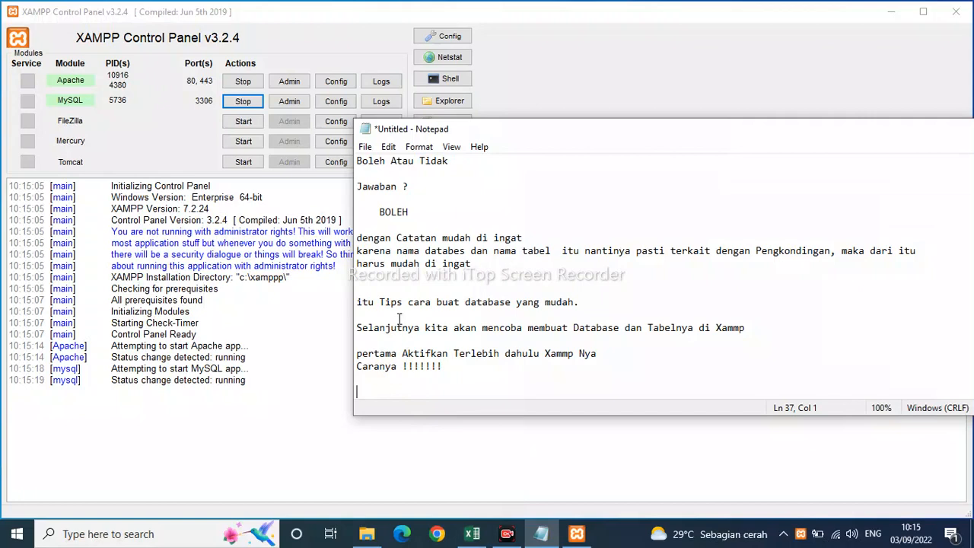
pyautogui.write('kalau sudah sepert')
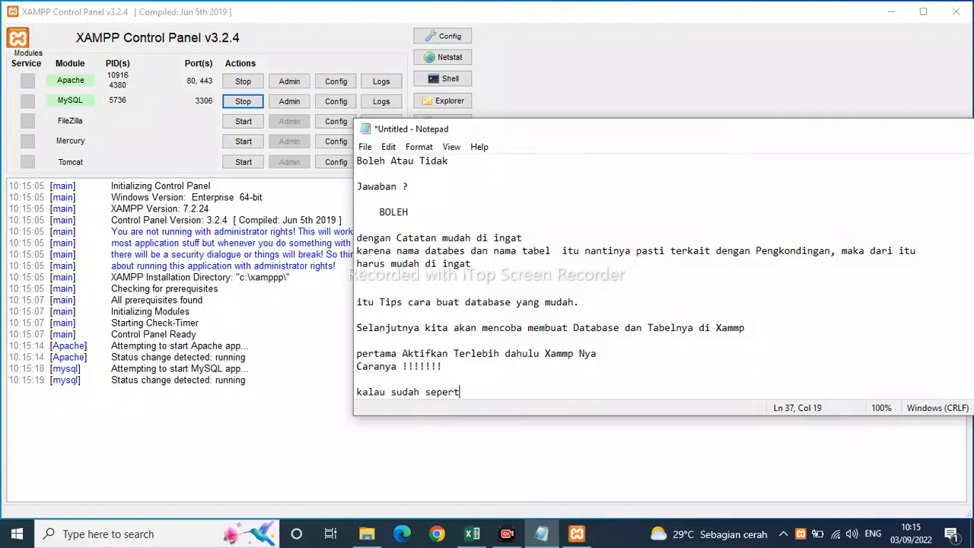
pyautogui.write('i itu Xammp sudah aktif')
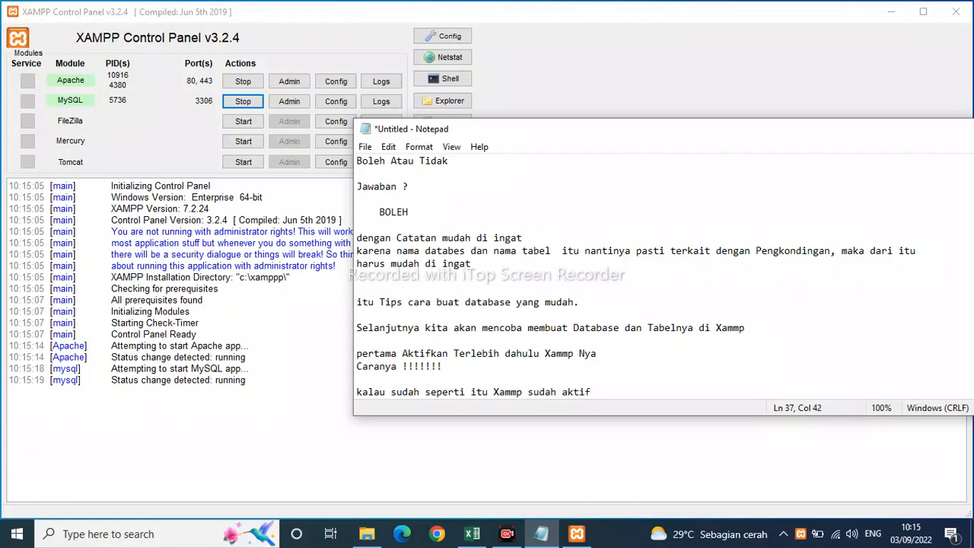
# On the next line, write "Selanjutnya Kita akan mencobanya dan membuktikan", correcting the spelling of the last word.
pyautogui.press('Return')
pyautogui.write('Sel')
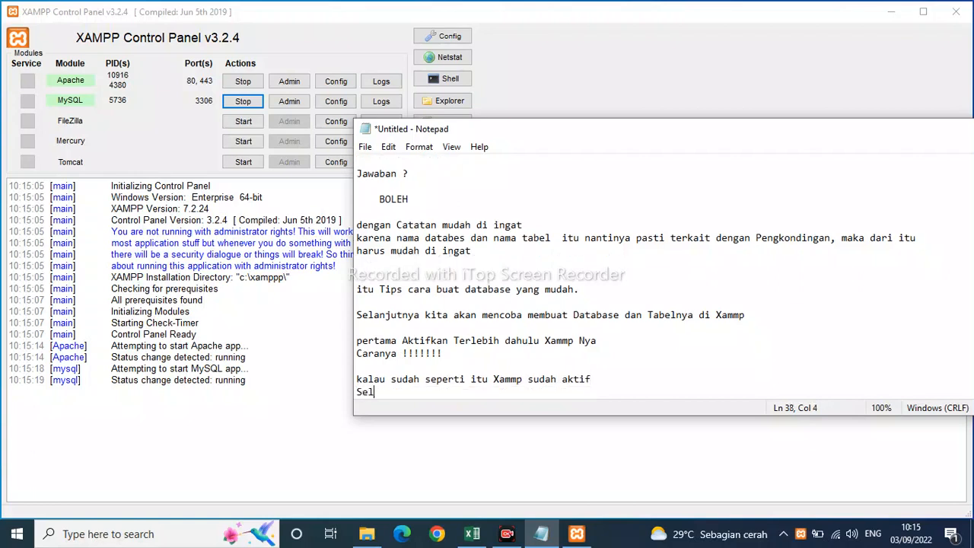
pyautogui.write('anjutnya Kita akan me')
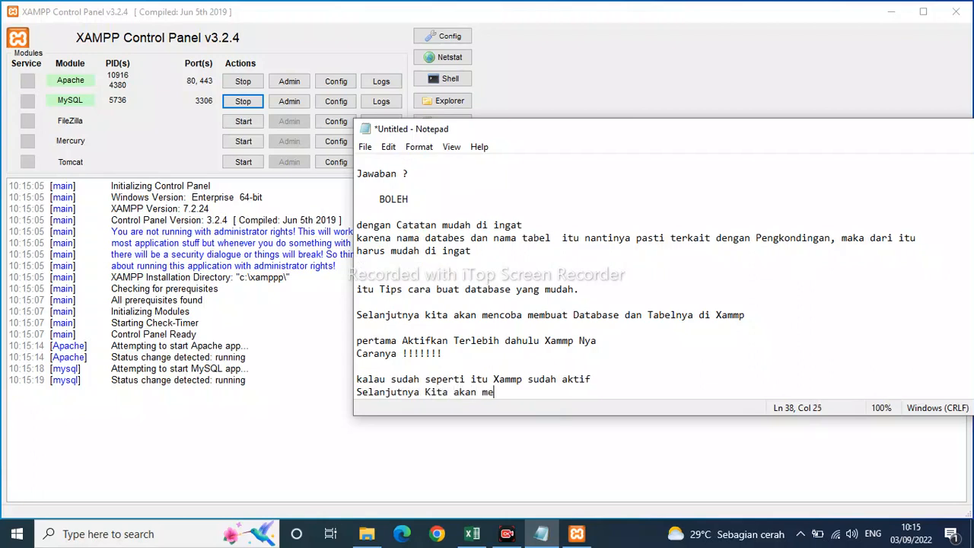
pyautogui.write('ncobanya dan membuktukan')
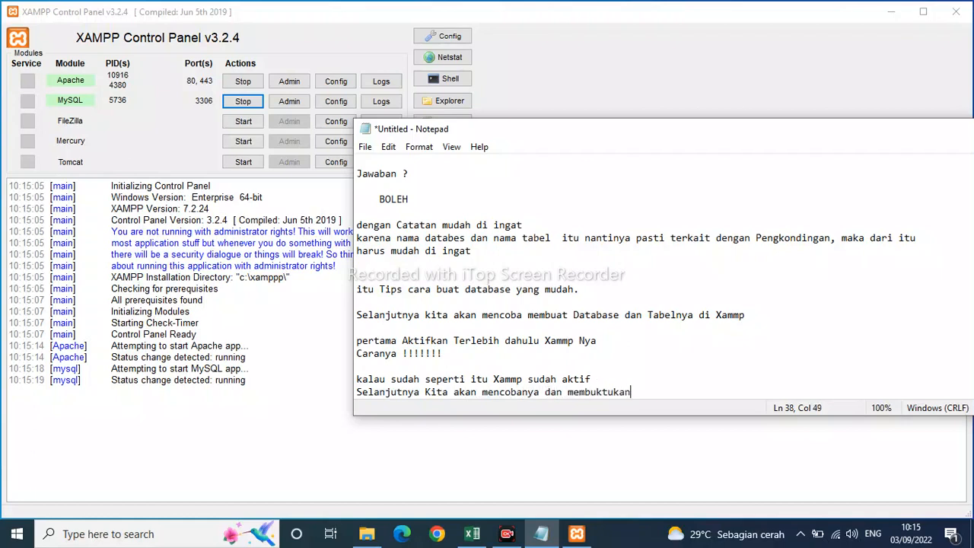
pyautogui.press('BackSpace')
pyautogui.press('BackSpace')
pyautogui.press('BackSpace')
pyautogui.write('ikan Xammpnya Sudah aktif')
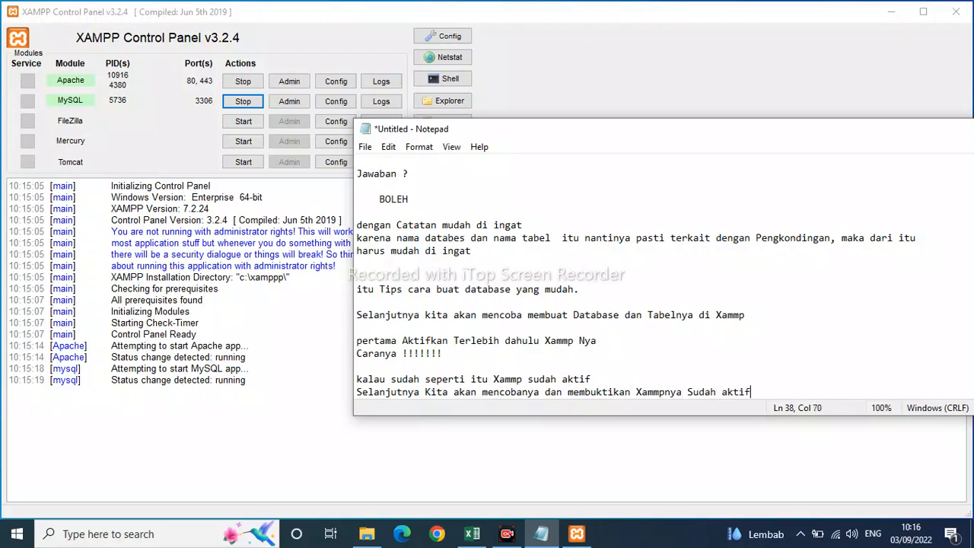
pyautogui.write(' Apa belum')
# Add the line "Caranya !!!!!" after a blank line, correcting its capitalization.
pyautogui.press('Return')
pyautogui.press('Return')
pyautogui.press('Return')
pyautogui.press('Return')
pyautogui.press('Return')
pyautogui.press('Return')
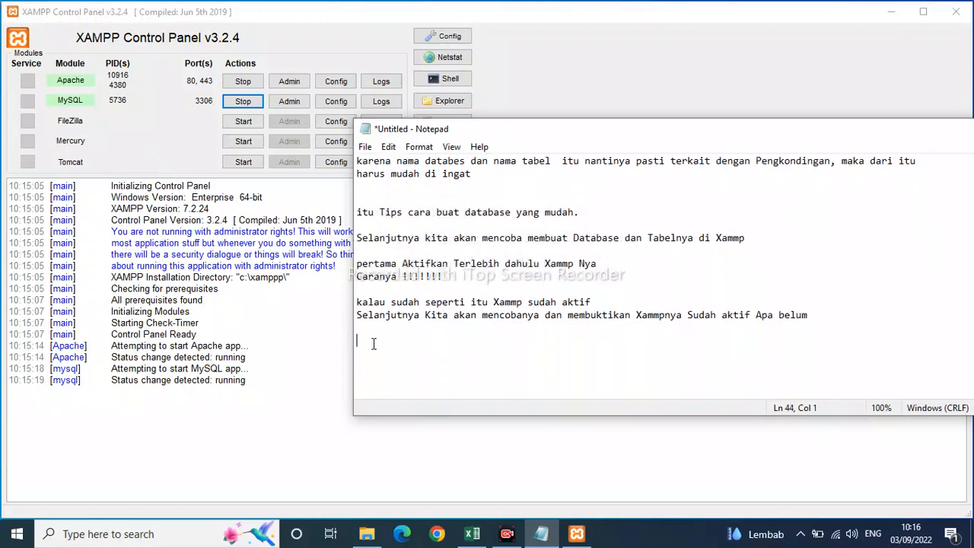
pyautogui.write('Caranya !!!!!')
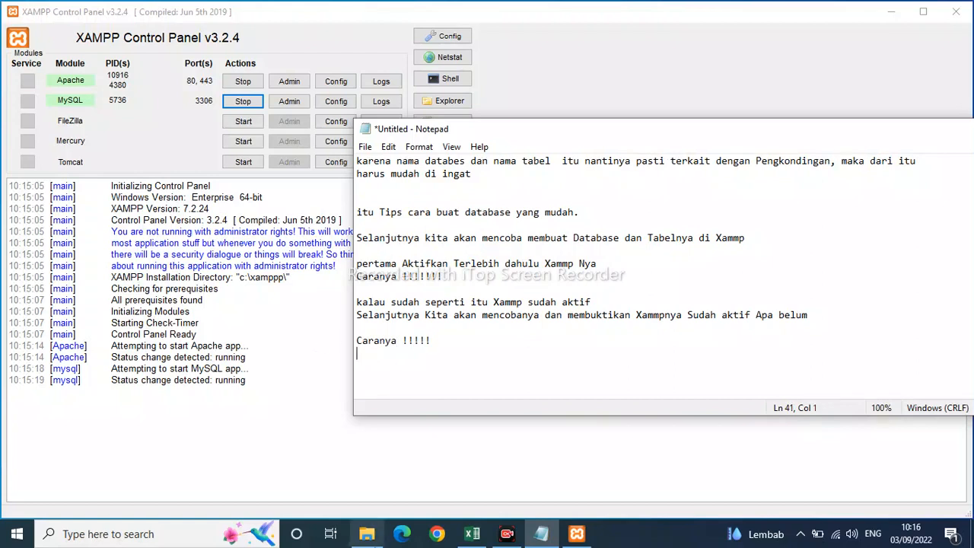
# Switch to Edge, dismiss the page restore offer, enter localhost/phpmyadmin as the address without loading it, and copy it.
pyautogui.click(401, 535)
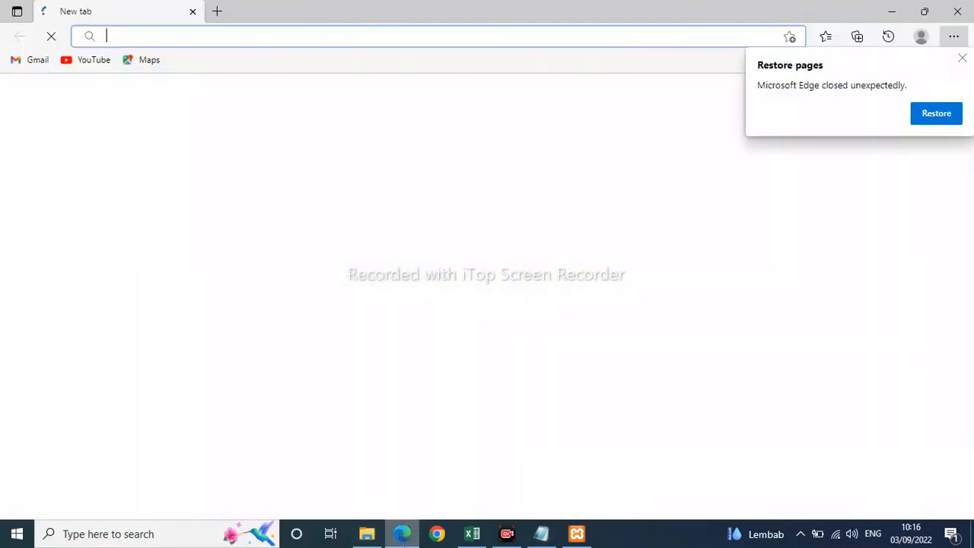
pyautogui.click(962, 58)
pyautogui.click(283, 36)
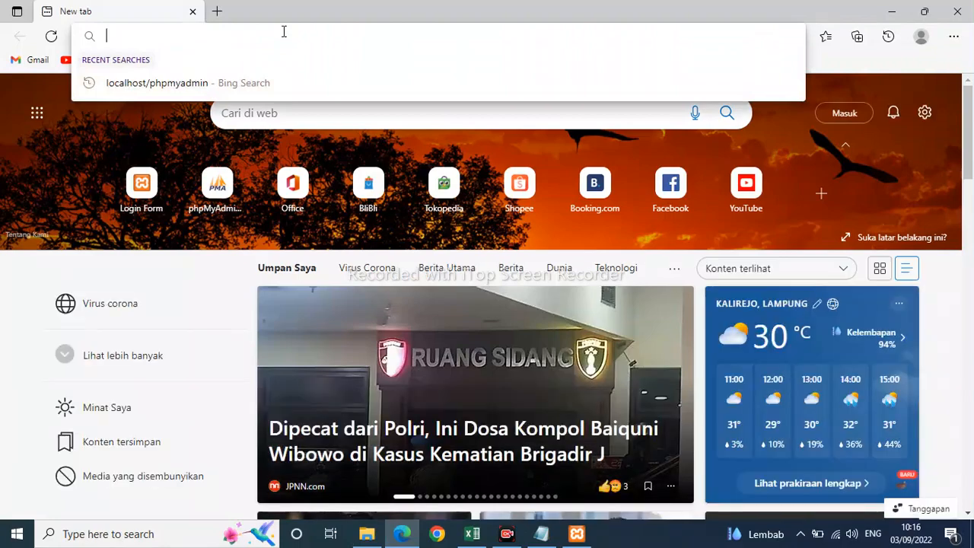
pyautogui.write('lo')
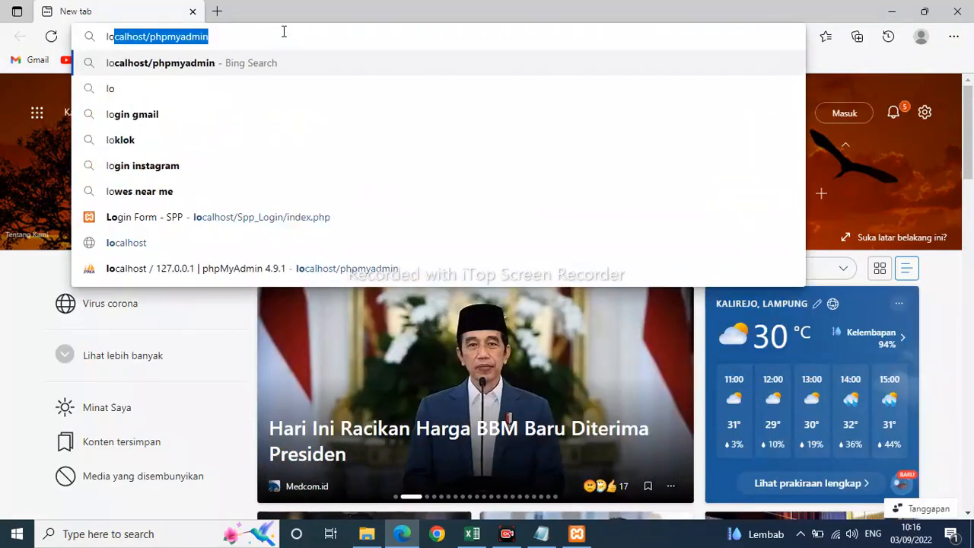
pyautogui.write('calhost')
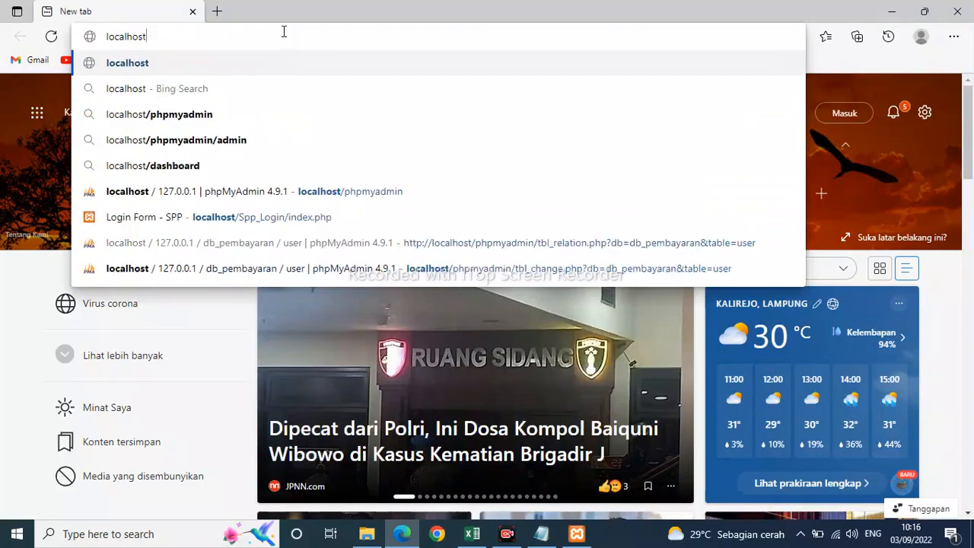
pyautogui.write('/')
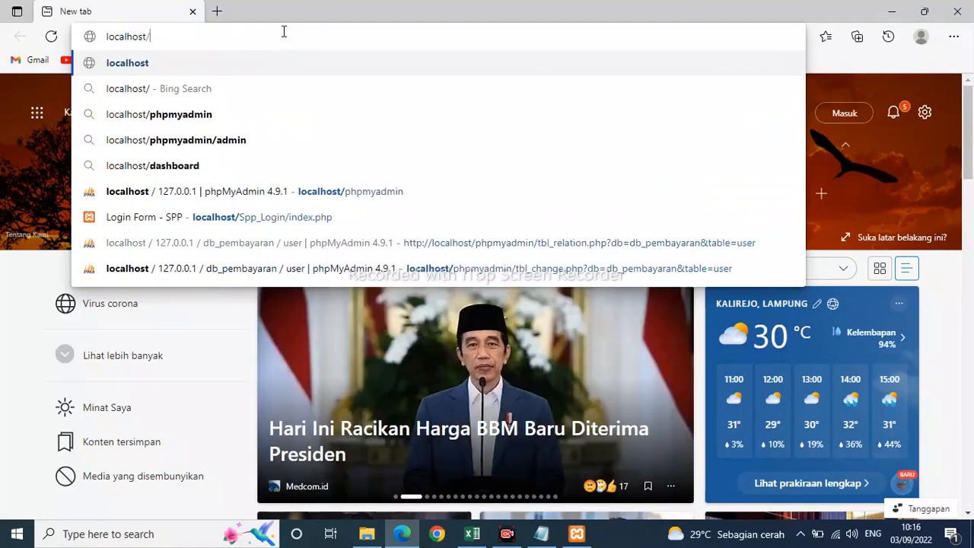
pyautogui.write('phpmy')
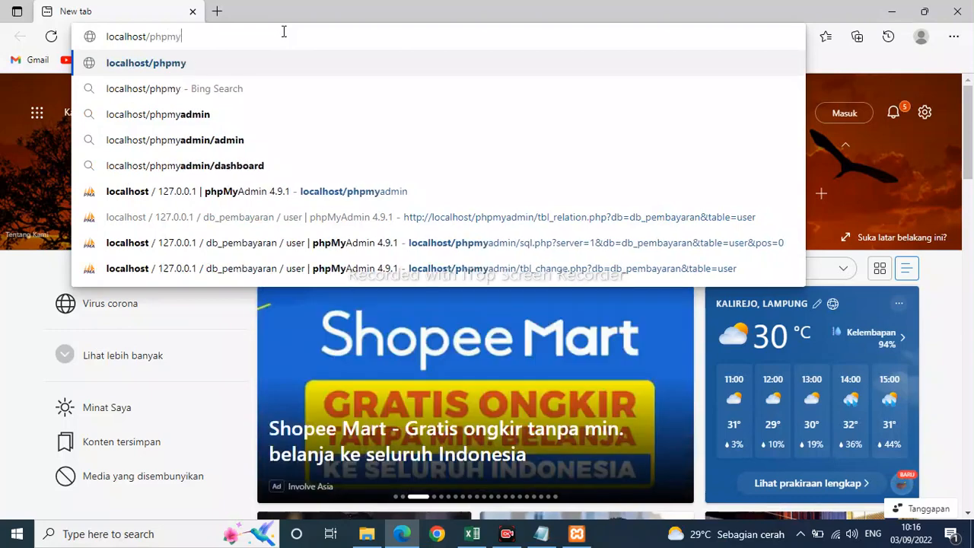
pyautogui.write('admin')
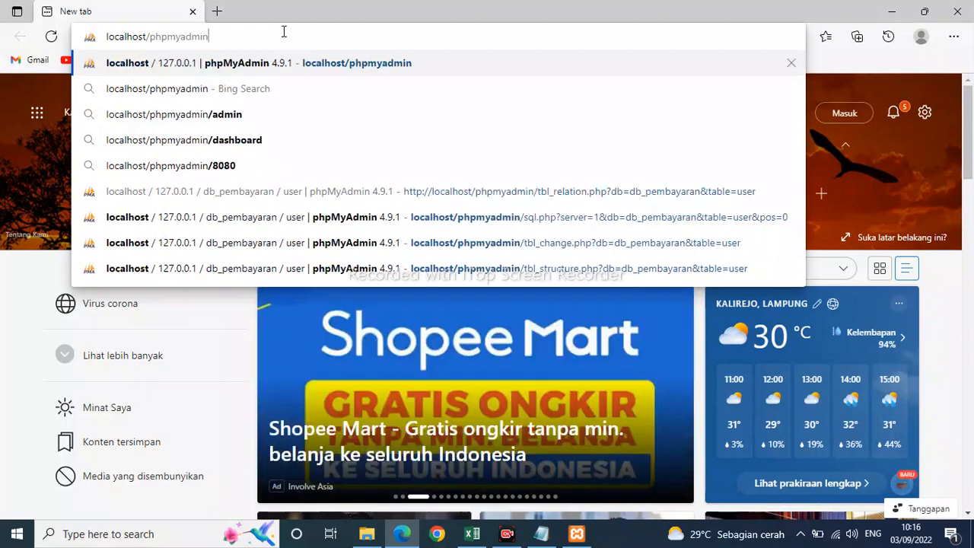
pyautogui.moveTo(215, 36); pyautogui.dragTo(104, 32)
pyautogui.hotkey('ctrl', 'c')
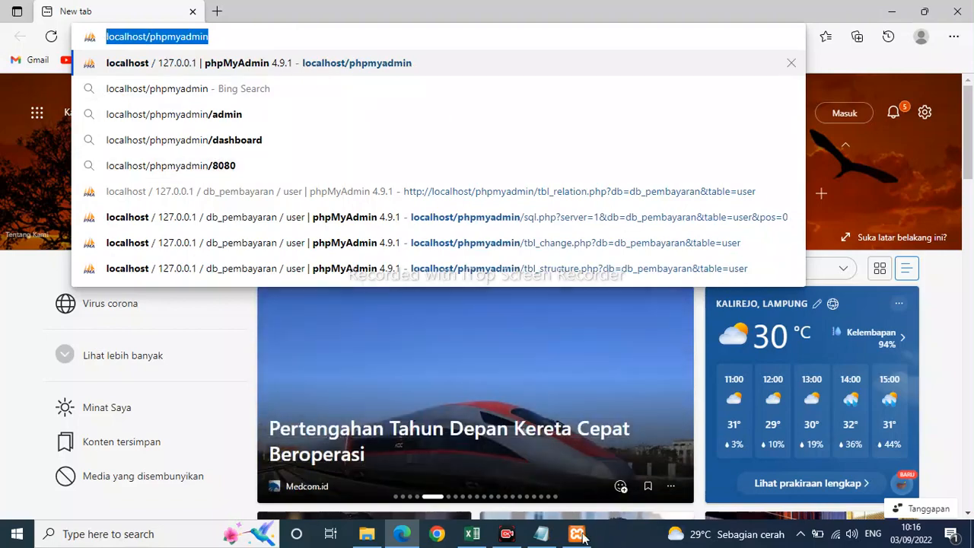
pyautogui.click(541, 533)
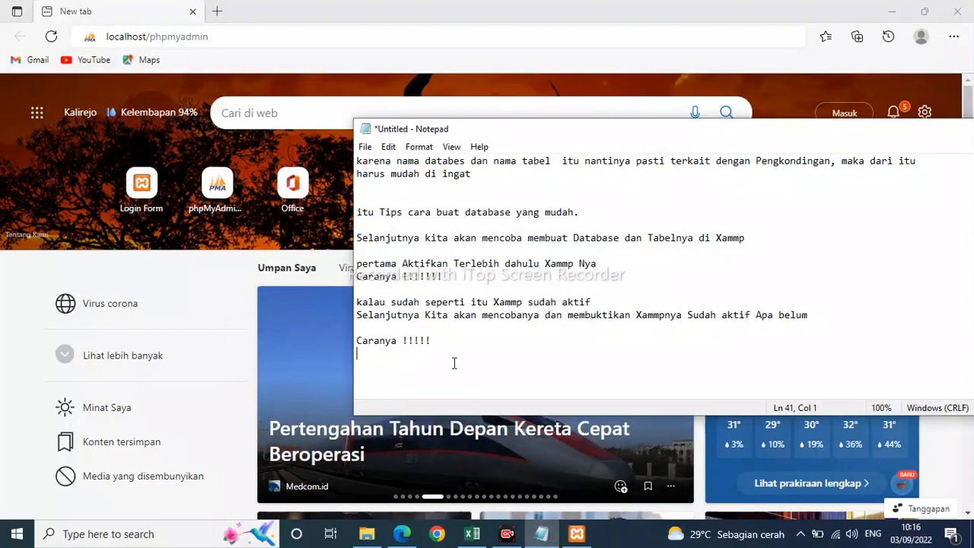
pyautogui.write('Ketikan')
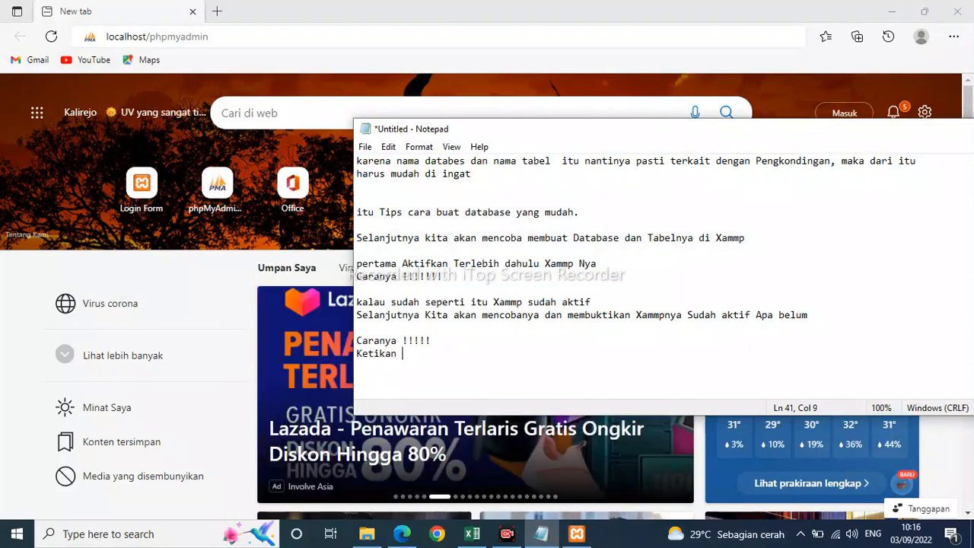
pyautogui.hotkey('ctrl', 'v')
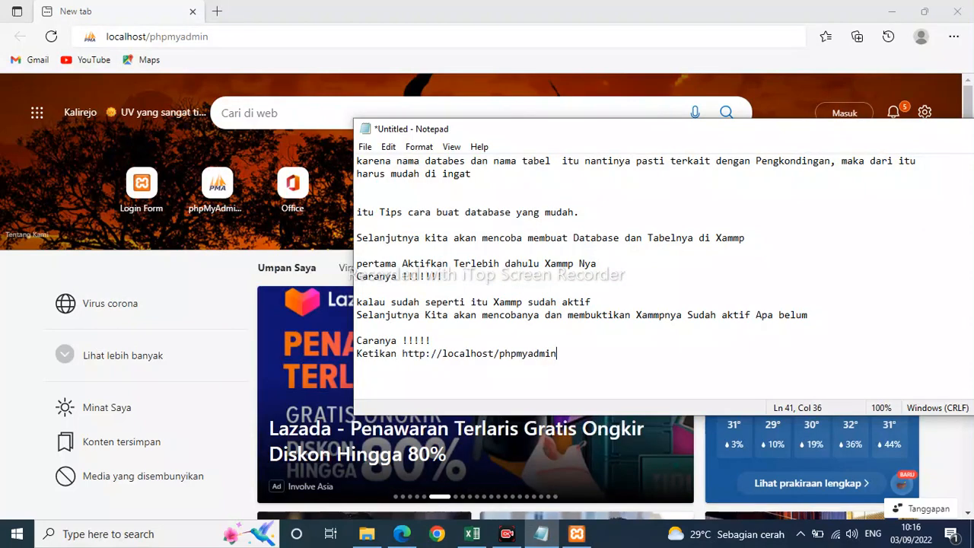
pyautogui.write('di B')
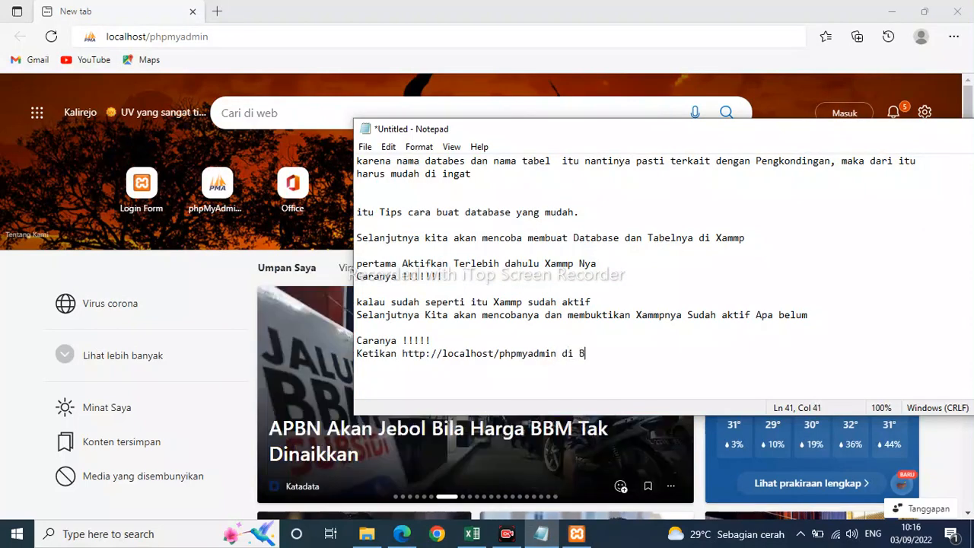
pyautogui.write('rowser')
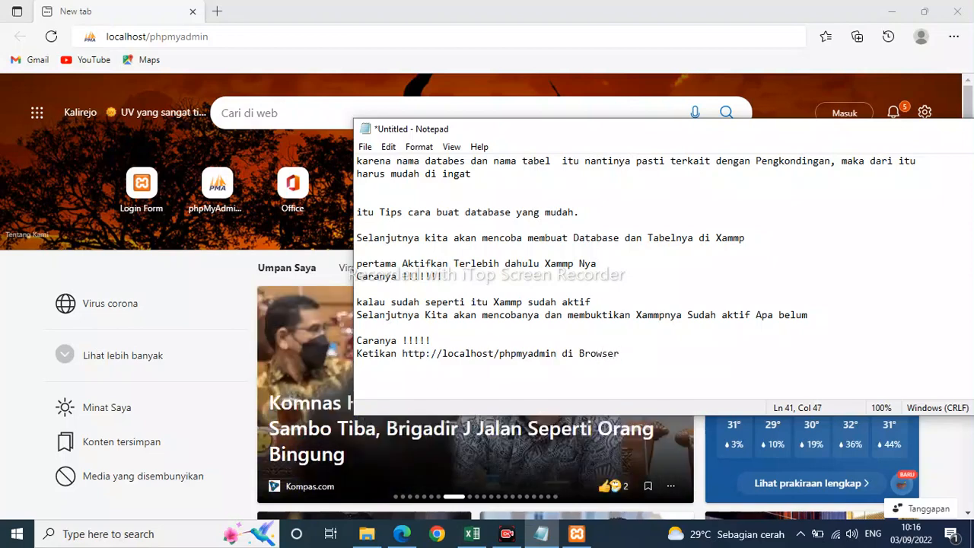
pyautogui.write(' anda')
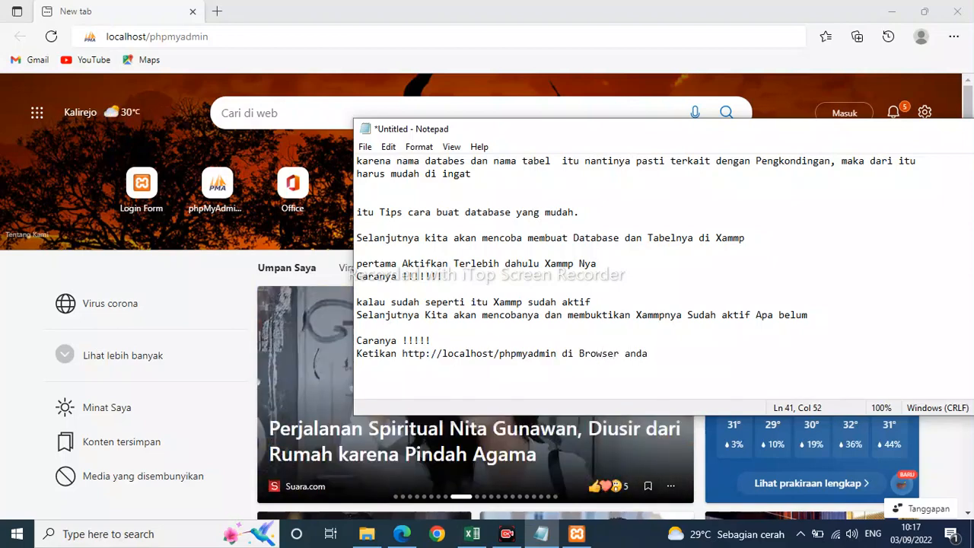
# Load localhost/phpmyadmin in Edge, and append "Lalu enter" to the address instruction in Notepad.
pyautogui.click(225, 40)
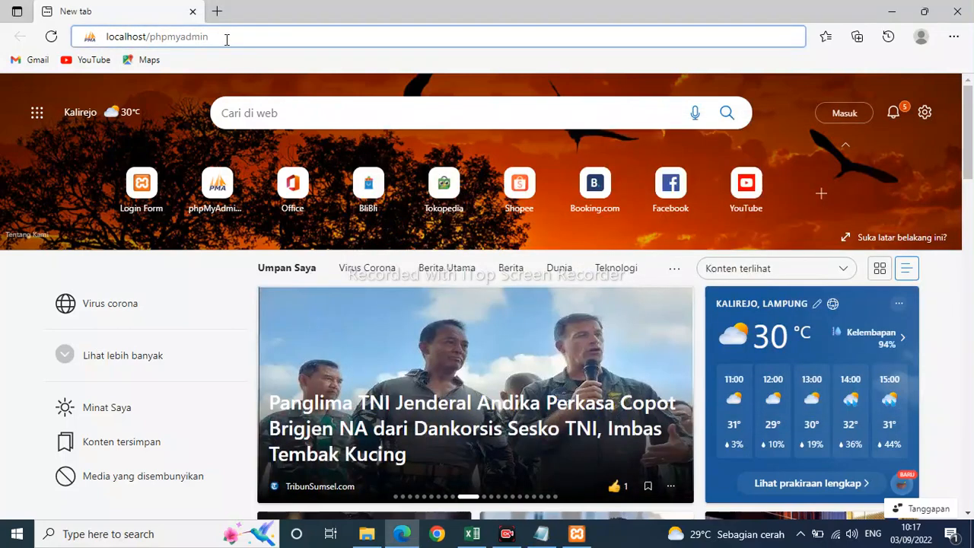
pyautogui.press('Return')
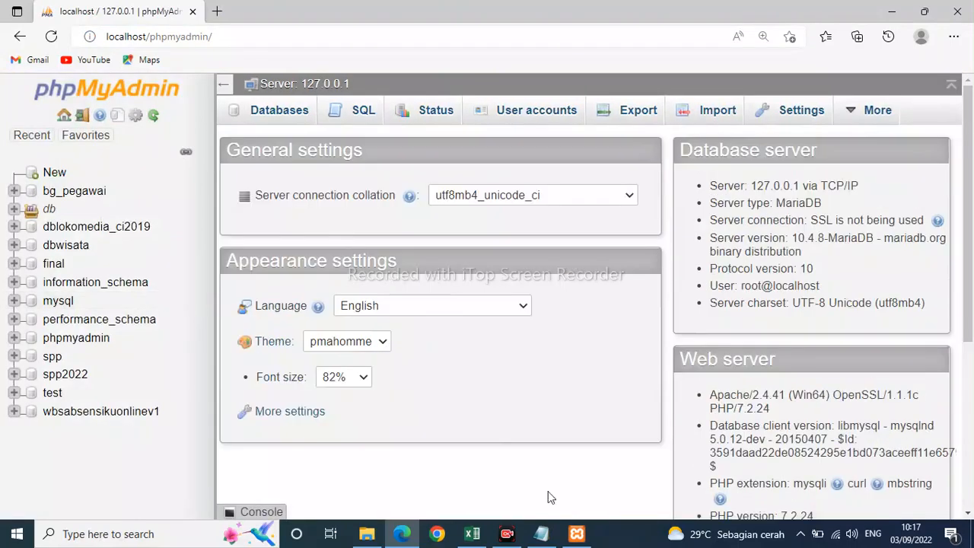
pyautogui.click(541, 533)
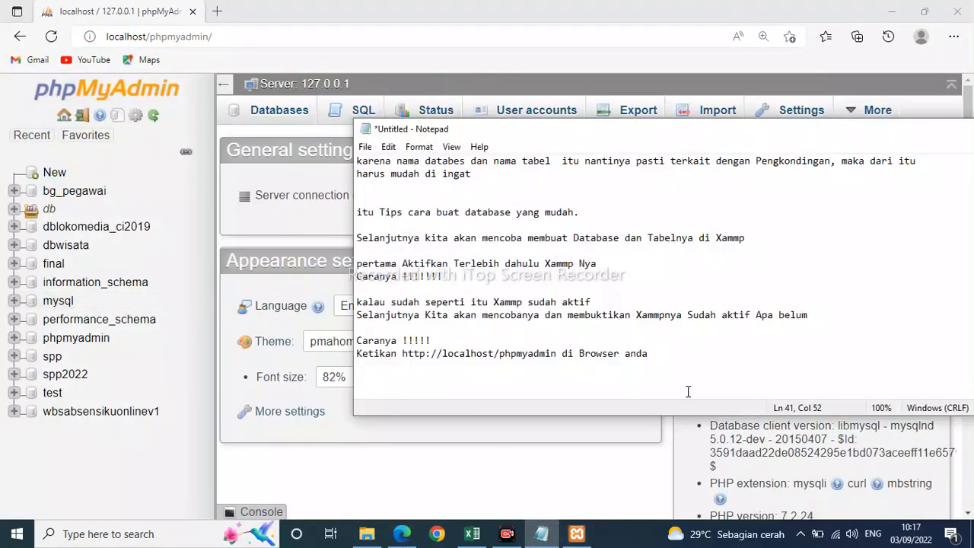
pyautogui.write('Lalu ent')
pyautogui.write('er ')
pyautogui.write('Maka akan t')
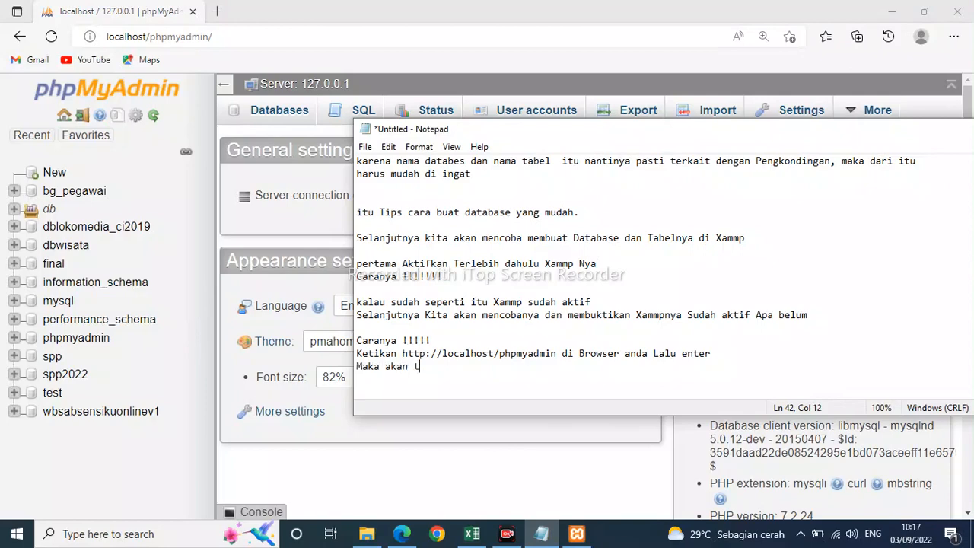
pyautogui.write('erbuka Jendela ')
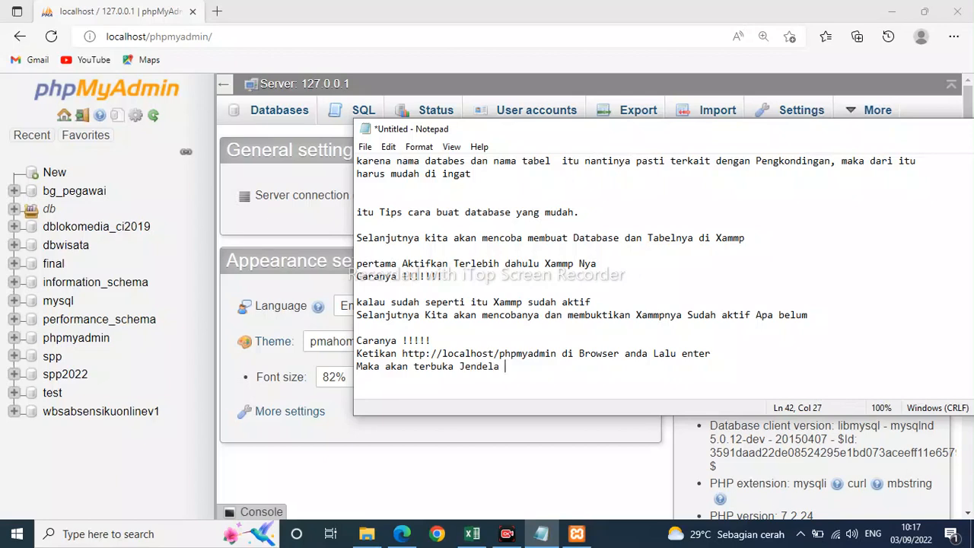
pyautogui.write('Halaman Utama Xam')
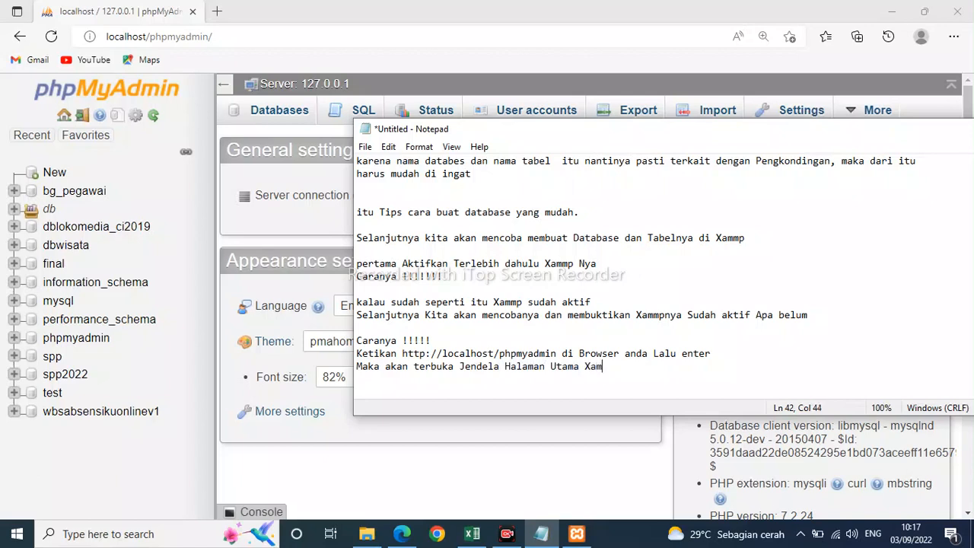
pyautogui.write('mp')
# Write "Maka akan terbuka Jendela Halaman Utama Xammp" on the next line and add blank lines after it.
pyautogui.press('Return')
pyautogui.press('Return')
pyautogui.press('Return')
pyautogui.press('Return')
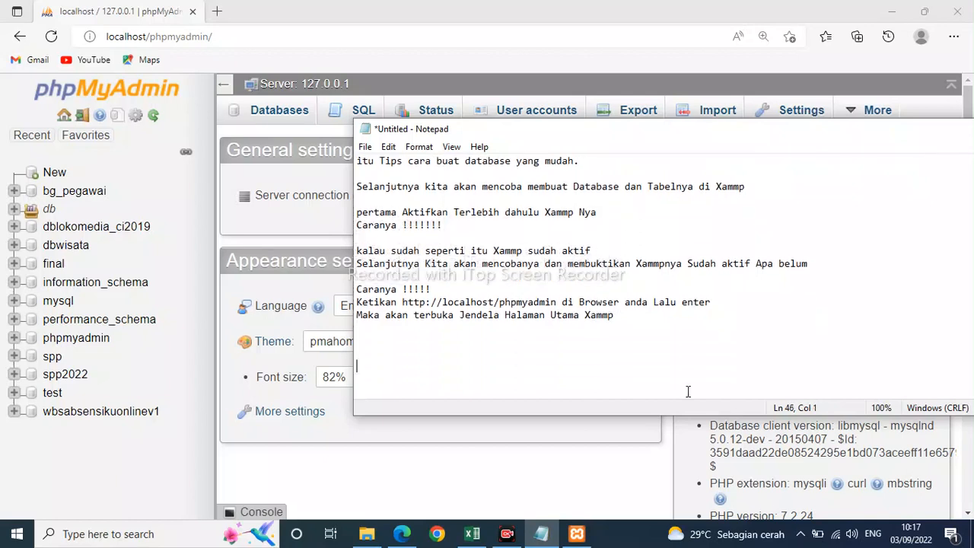
# Leave a single blank line and write "Selanjutnya Kita akan Buat databasenya".
pyautogui.write('Selanjutnya Kita')
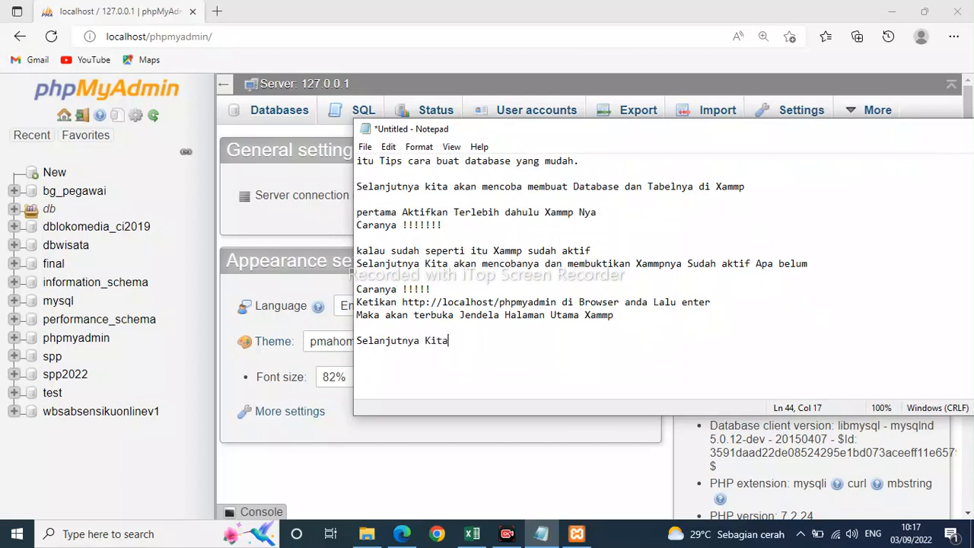
pyautogui.write(' akan Bu')
pyautogui.write('at databasen')
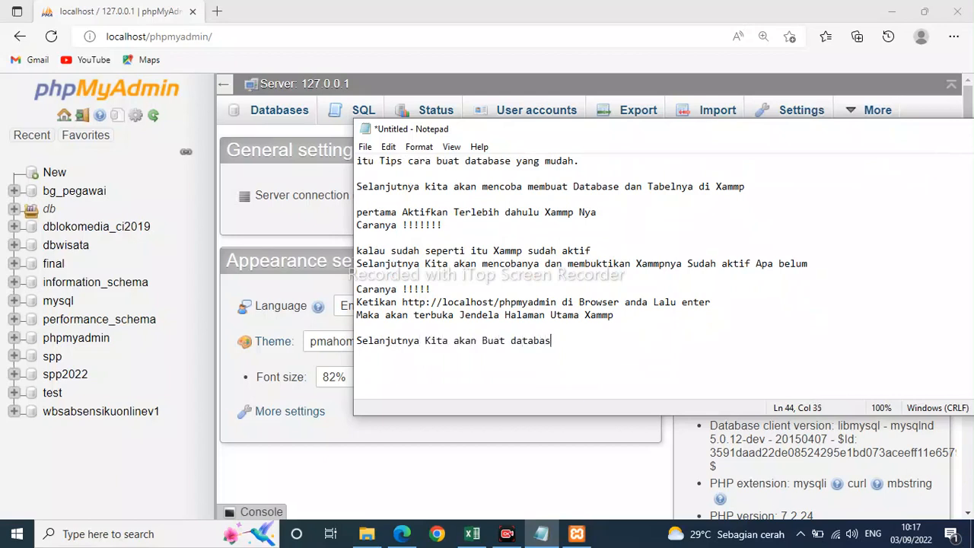
pyautogui.write('ya')
# Switch to phpMyAdmin in Edge and create a new database named db_belajar.
pyautogui.click(55, 173)
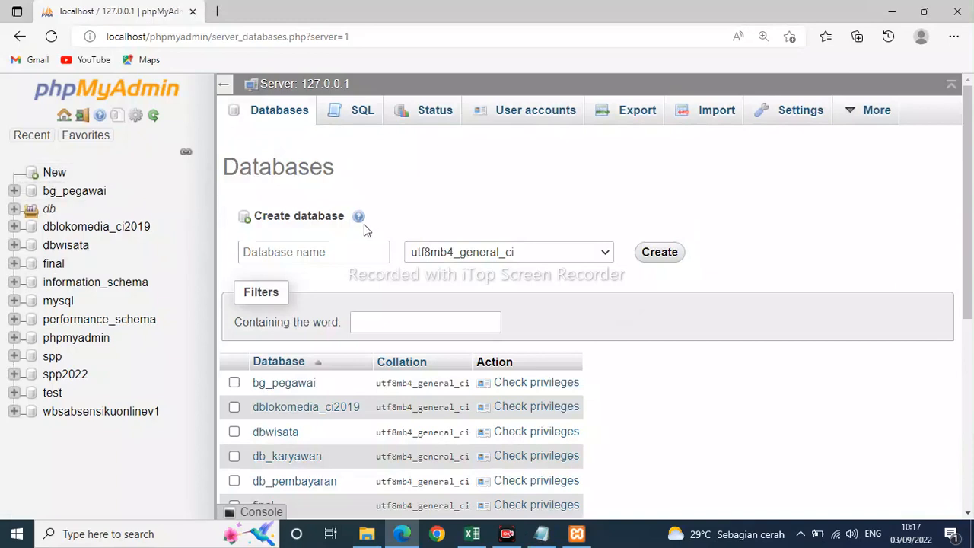
pyautogui.click(312, 254)
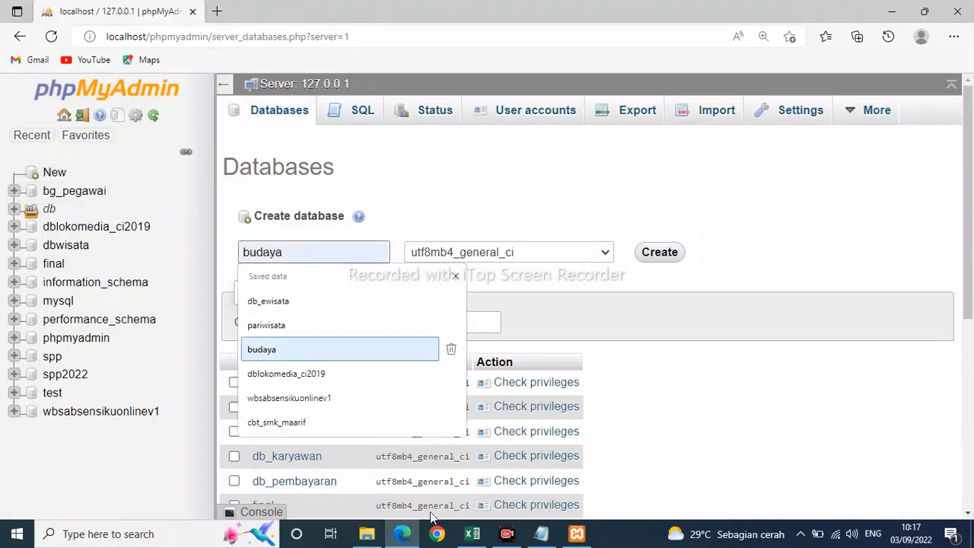
pyautogui.write('db')
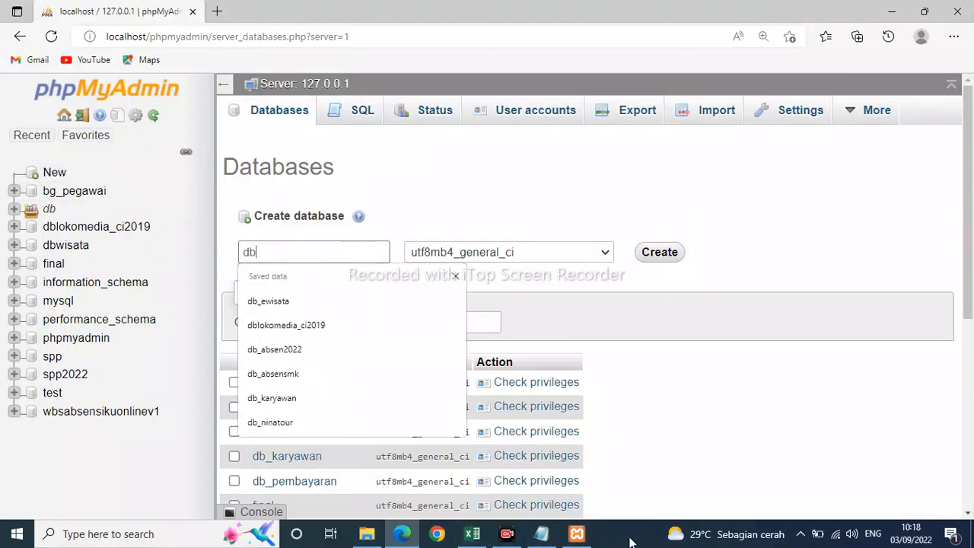
pyautogui.write('_')
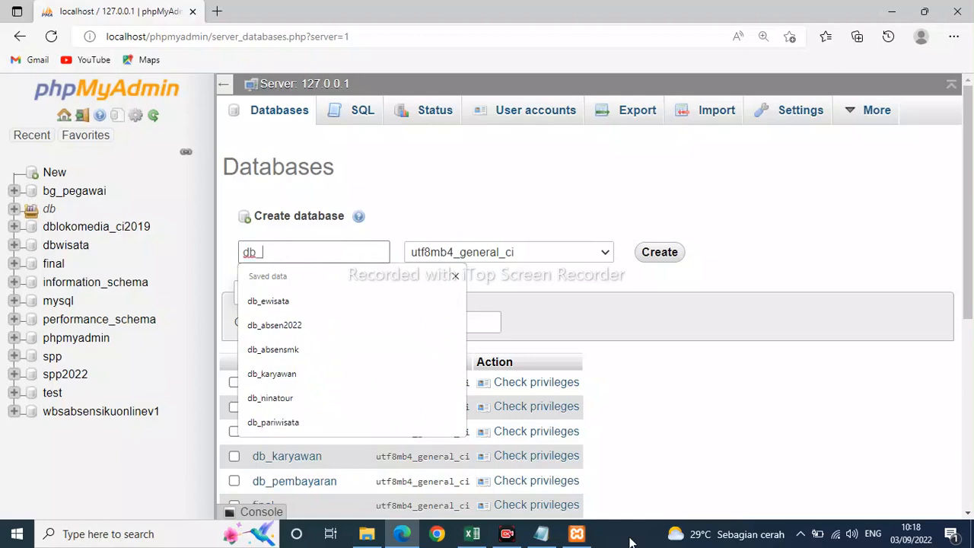
pyautogui.write('belajar')
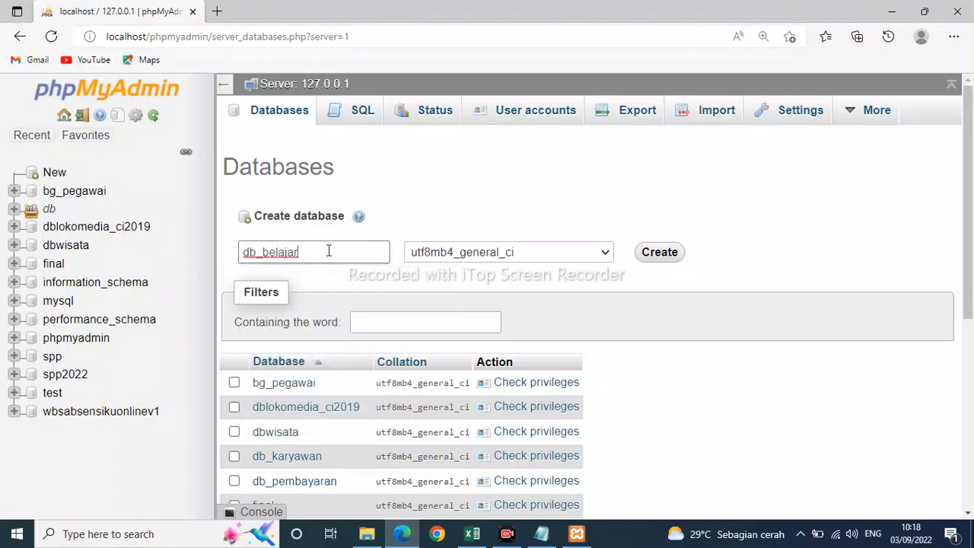
pyautogui.moveTo(327, 251); pyautogui.dragTo(245, 252)
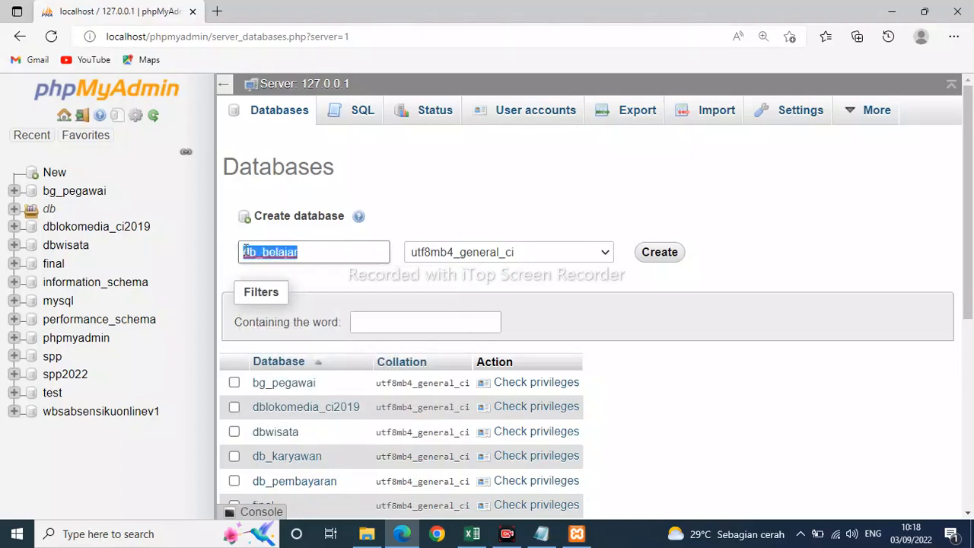
pyautogui.click(659, 252)
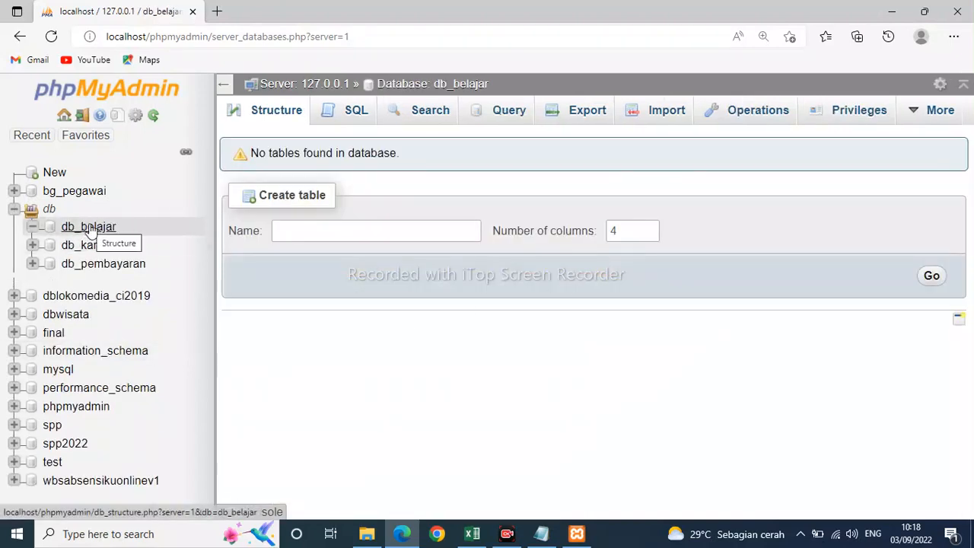
pyautogui.click(312, 230)
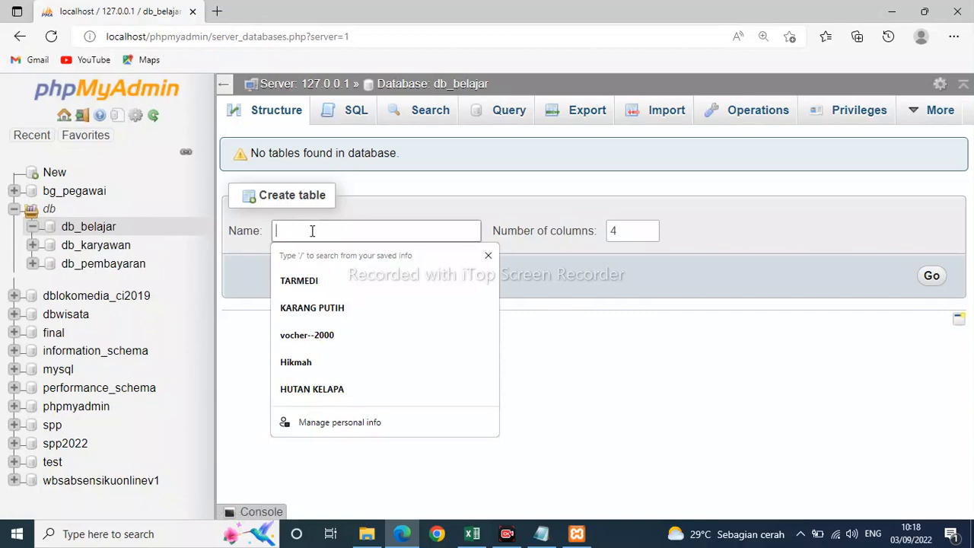
# Return to Notepad and write "Setelah kita buat Database dengan nama db_belajar" on a new line at the end of the notes.
pyautogui.click(541, 533)
pyautogui.press('Return')
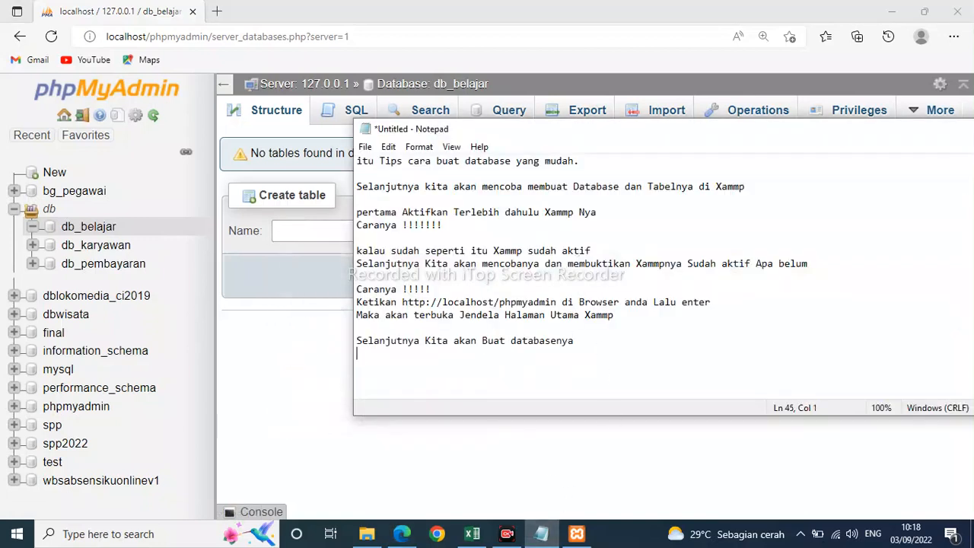
pyautogui.write('Setelah kita buat Data')
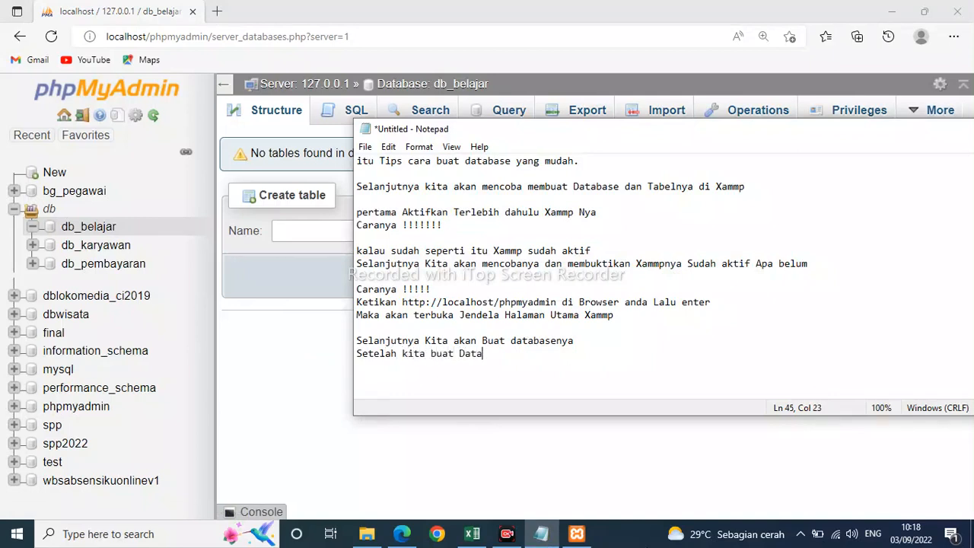
pyautogui.write('base dengan nama ')
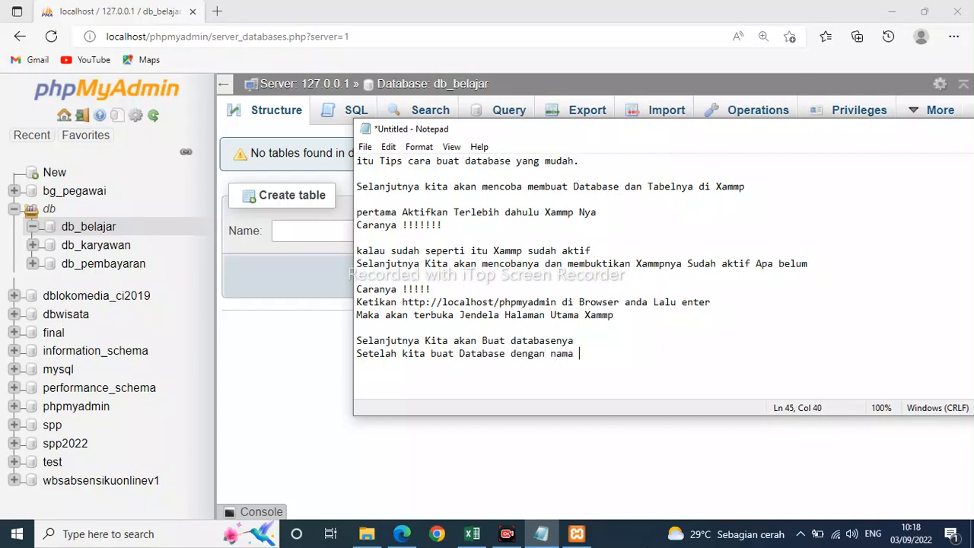
pyautogui.write('db_belajar')
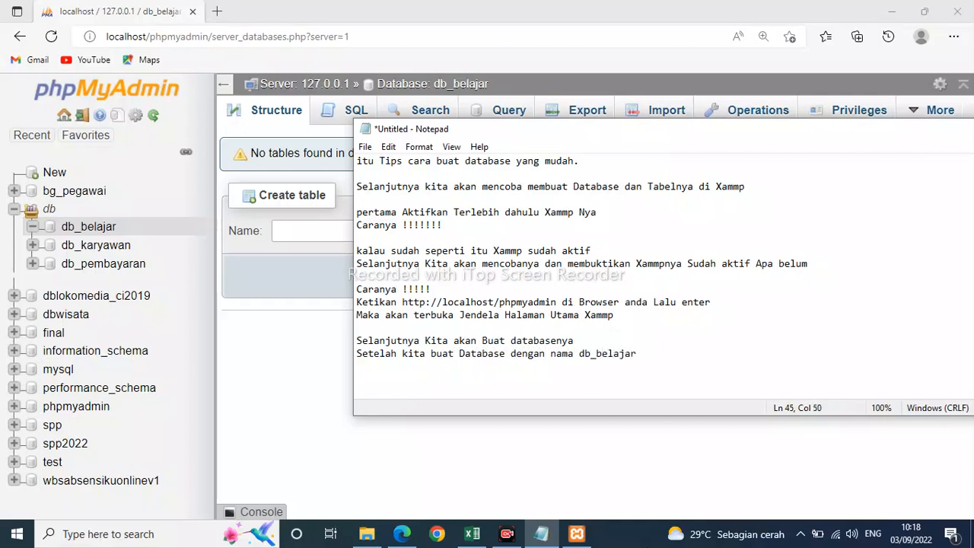
# Write "maka kita akan buat Tabelnya" on a new line at the end of the notes.
pyautogui.press('Return')
pyautogui.write('maka kita ak')
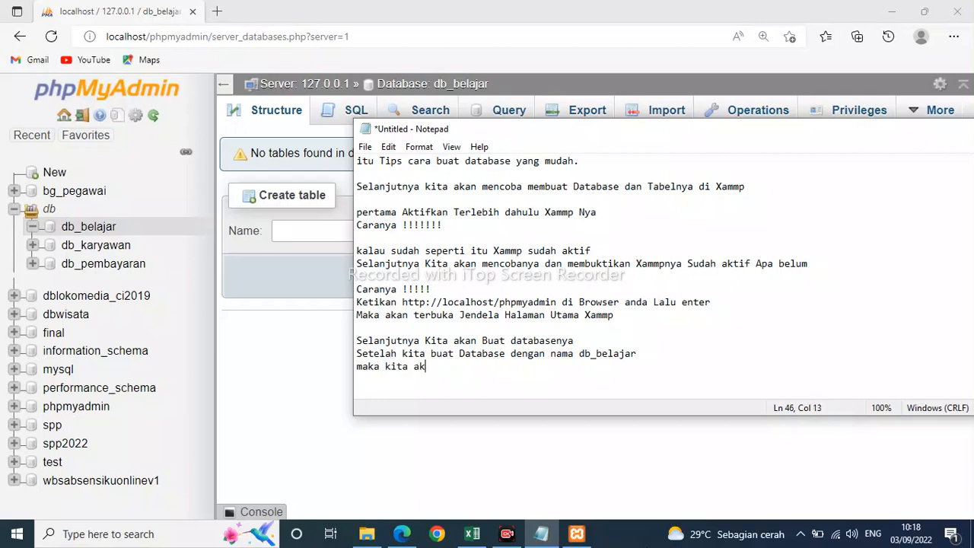
pyautogui.write('an buat Tabelny')
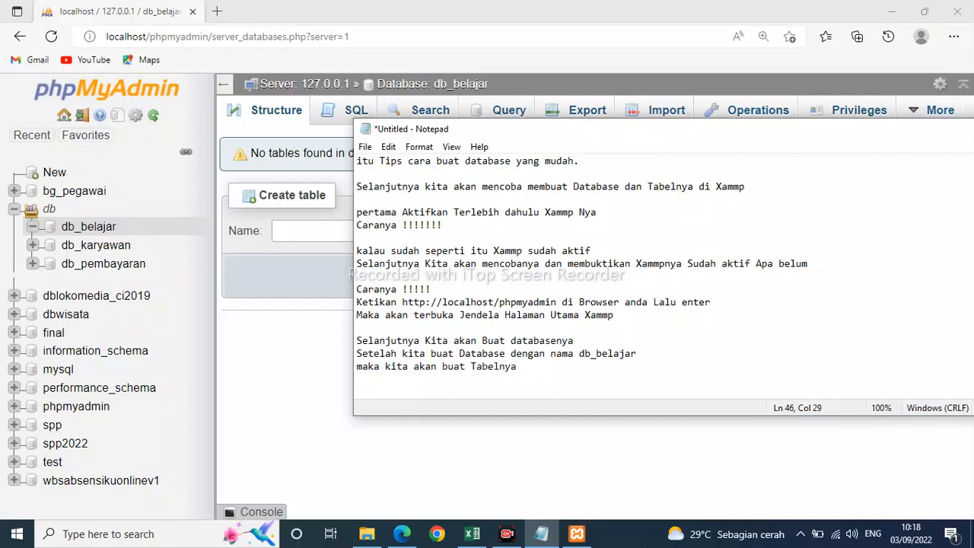
pyautogui.write('a')
# Add the line "Caranya !!!!!" below the sentence about making the table.
pyautogui.press('Return')
pyautogui.write('Caranya !!!!!')
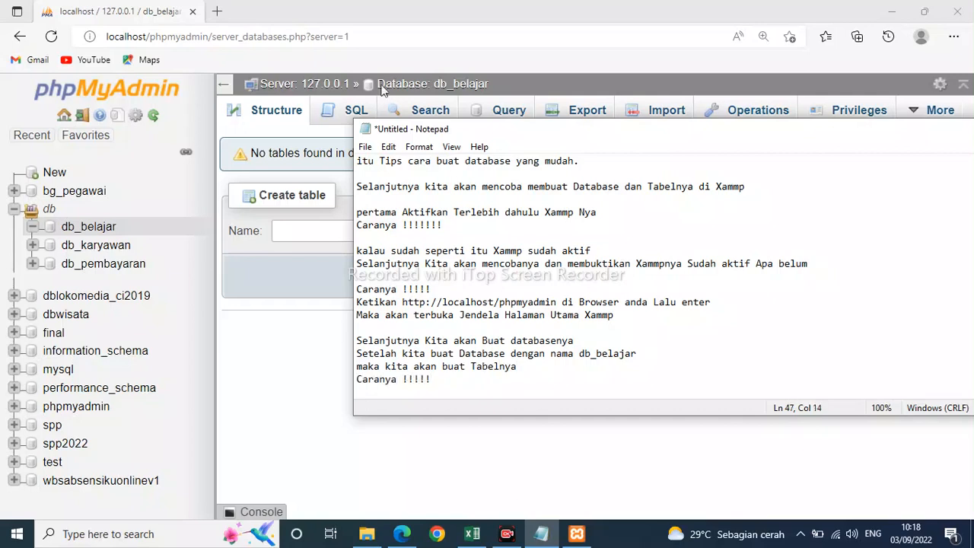
# Switch to phpMyAdmin in Edge and start a new table named tb_users with 4 columns in the db_belajar database.
pyautogui.click(300, 231)
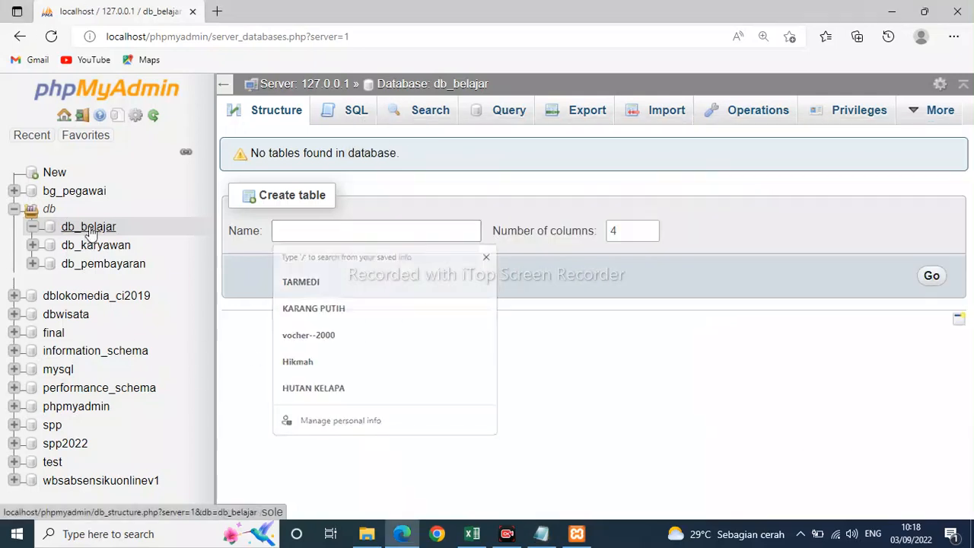
pyautogui.click(92, 227)
pyautogui.click(299, 231)
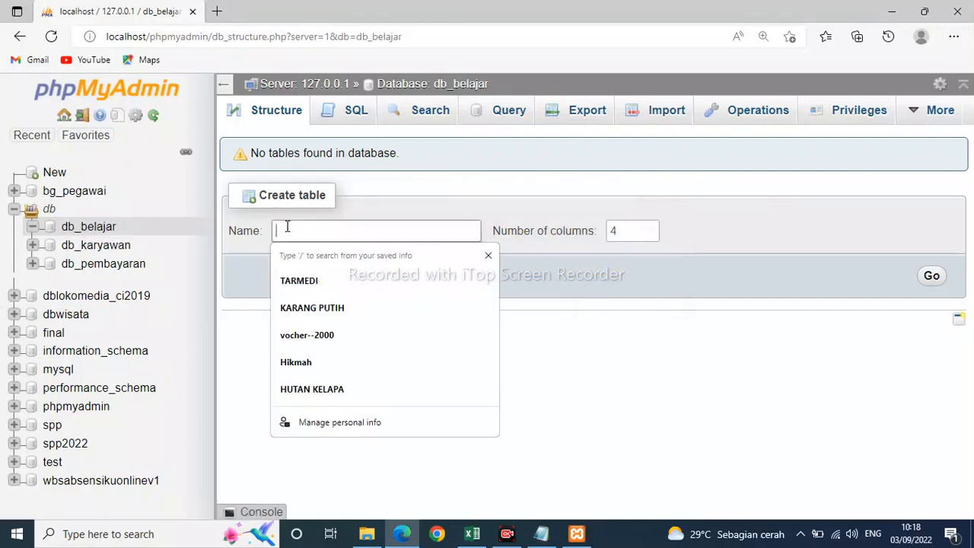
pyautogui.click(612, 379)
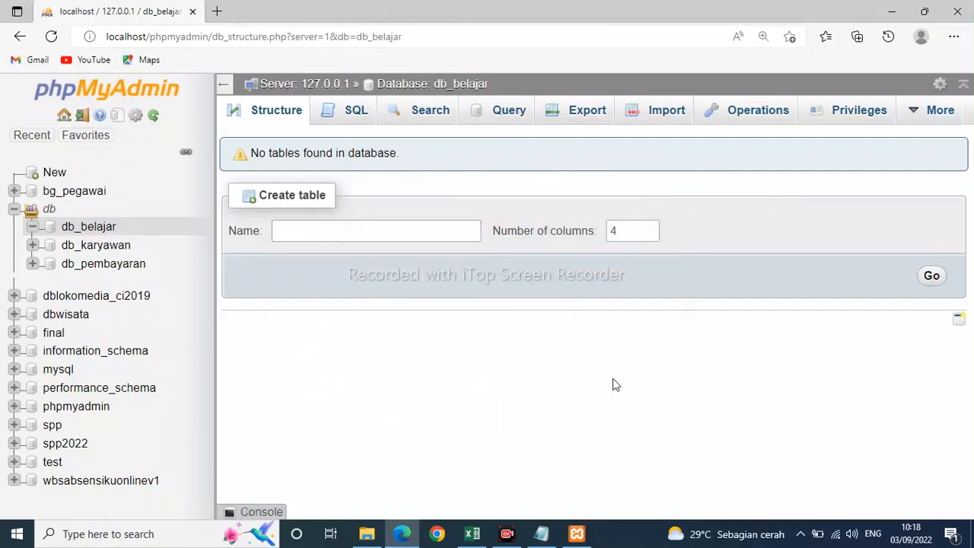
pyautogui.click(342, 233)
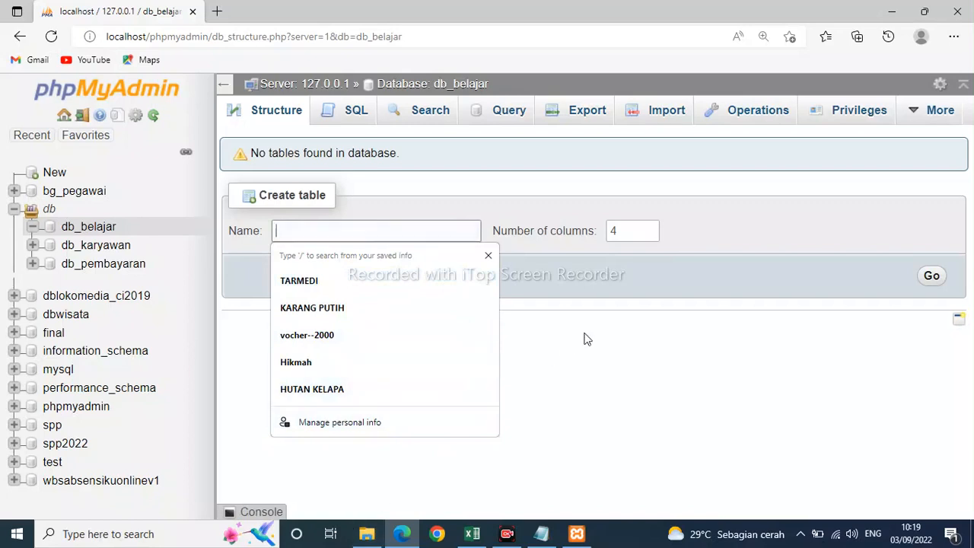
pyautogui.write('t')
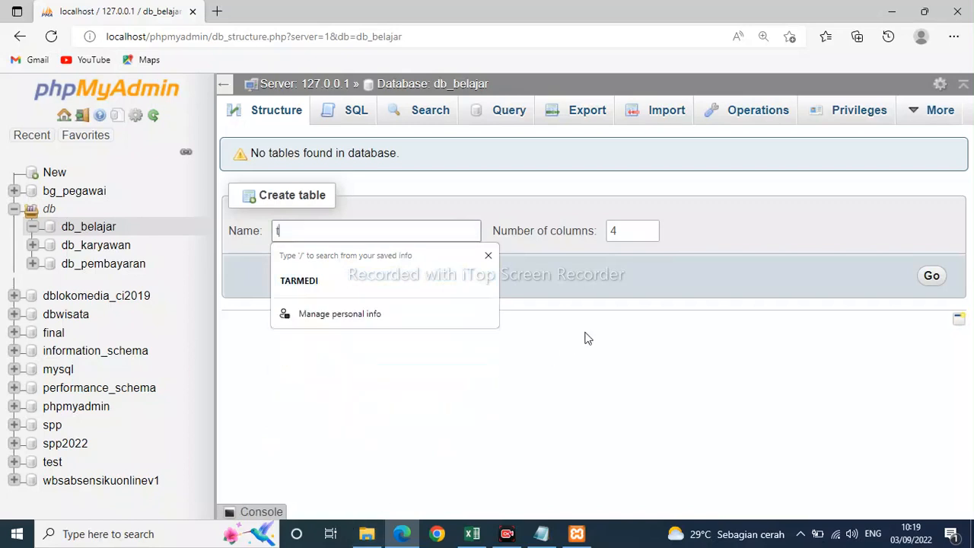
pyautogui.write('b_')
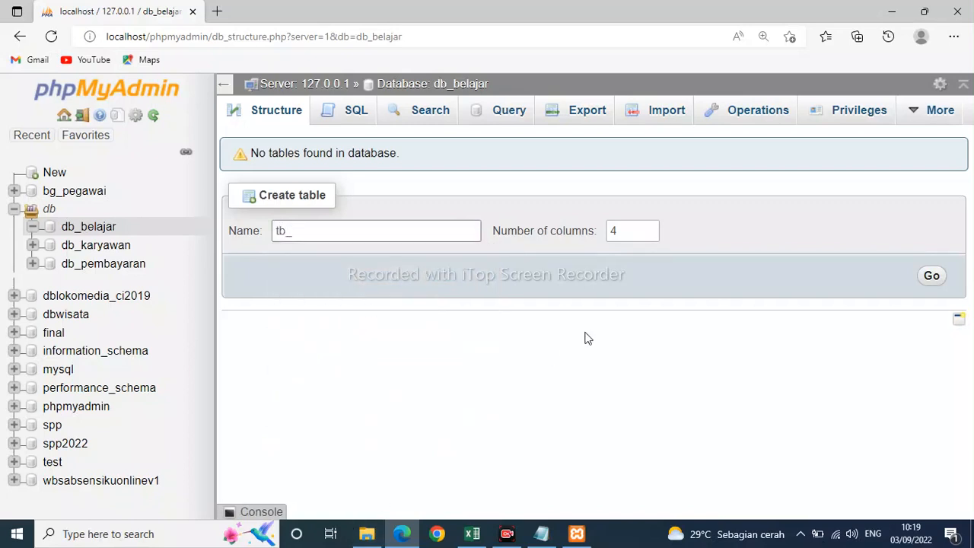
pyautogui.write('users')
pyautogui.click(932, 277)
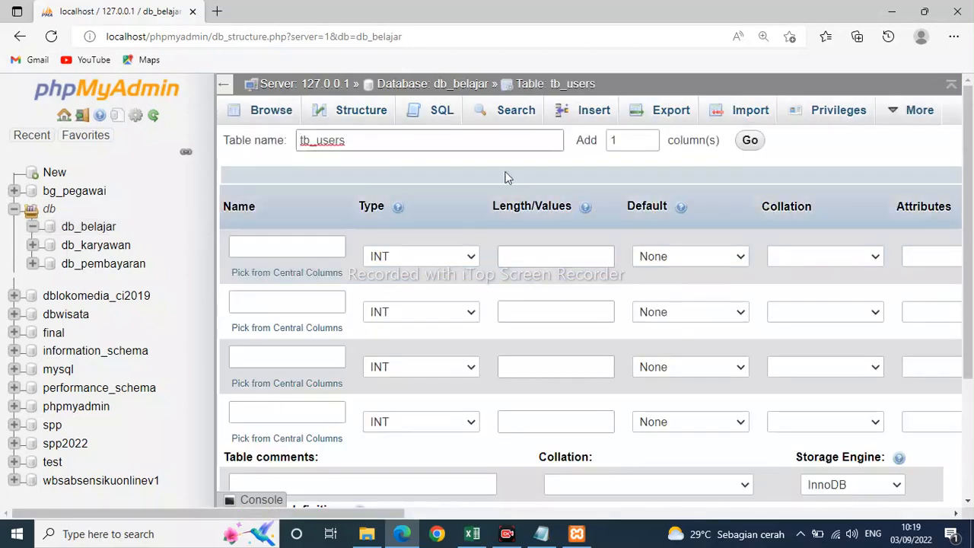
# Return to the tutorial notes in Notepad.
pyautogui.click(541, 536)
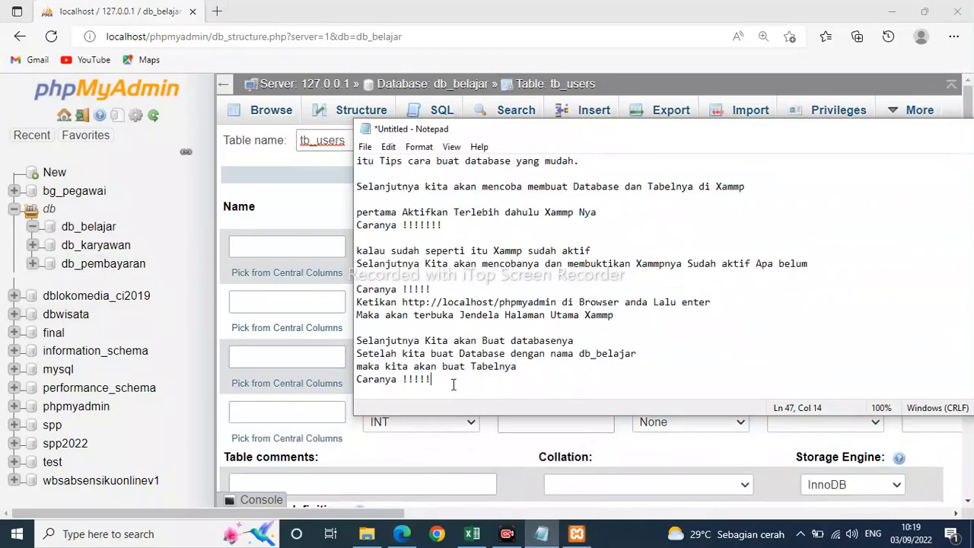
# Add the line "nama Tabelnya ( tb_users )" at the end of the notes, separated by a blank line.
pyautogui.press('Return')
pyautogui.press('Return')
pyautogui.write('nama ')
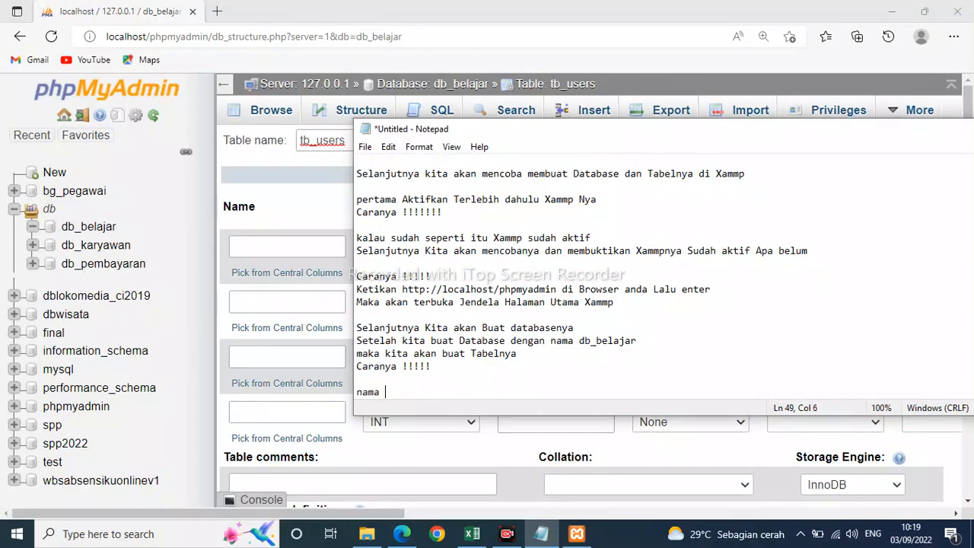
pyautogui.write('Tabel')
pyautogui.write('nya')
pyautogui.write(' ( T')
pyautogui.write('t')
pyautogui.write('b_users')
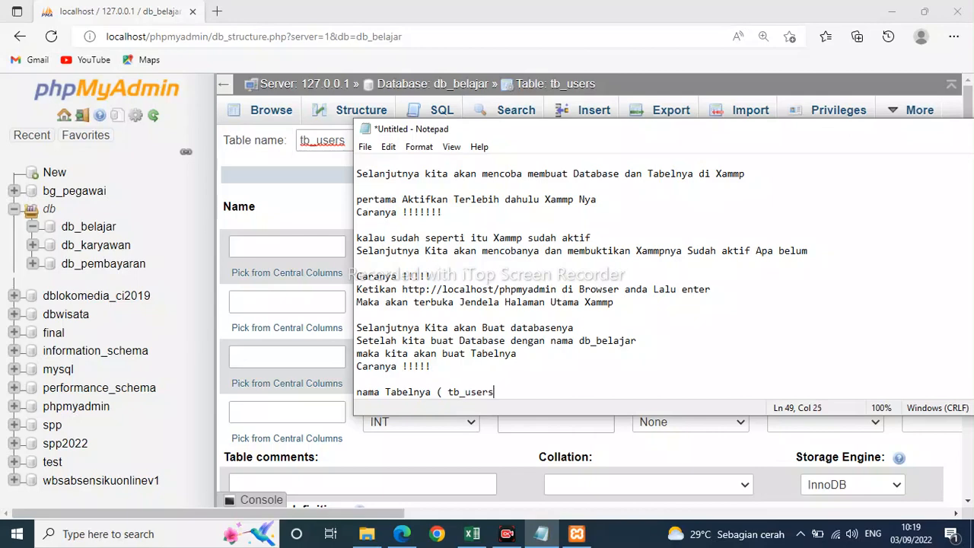
pyautogui.write(' )')
# Switch to phpMyAdmin in Edge and name the first two columns of tb_users id and username.
pyautogui.click(283, 247)
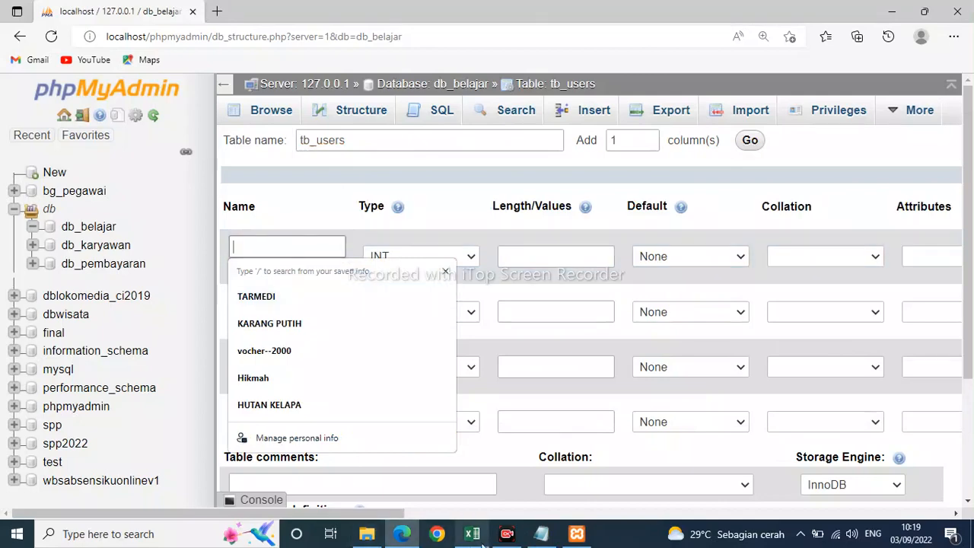
pyautogui.write('od')
pyautogui.press('BackSpace')
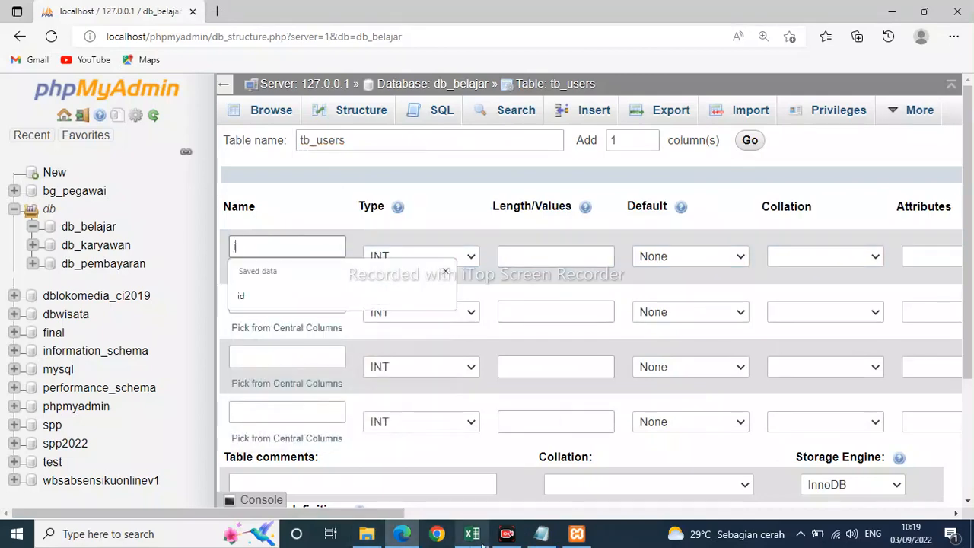
pyautogui.write('id')
pyautogui.click(259, 301)
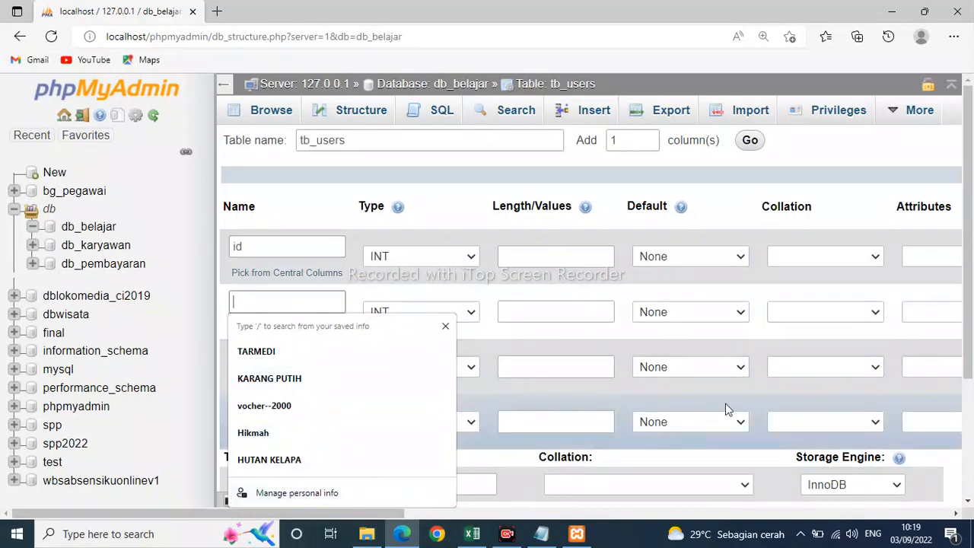
pyautogui.write('username')
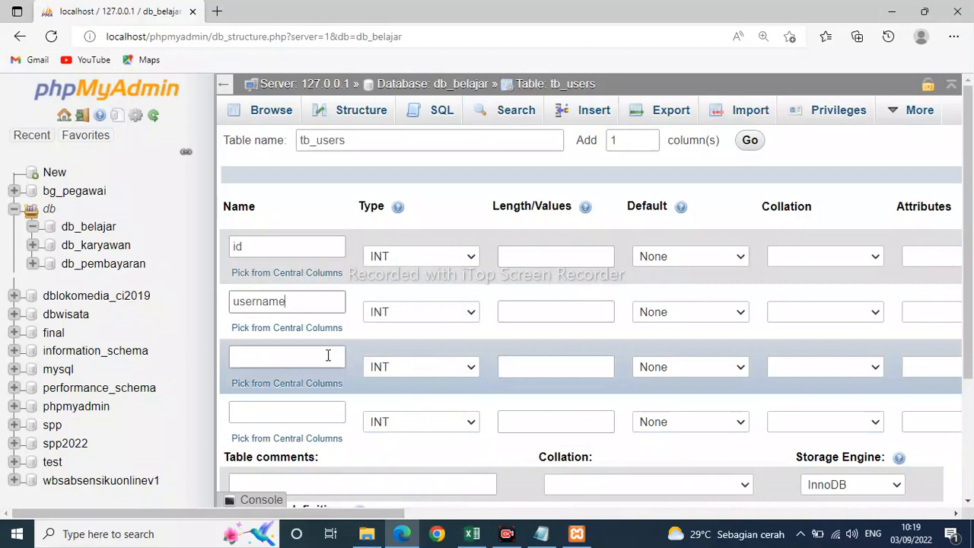
# Name the third column email and the fourth column password.
pyautogui.click(327, 355)
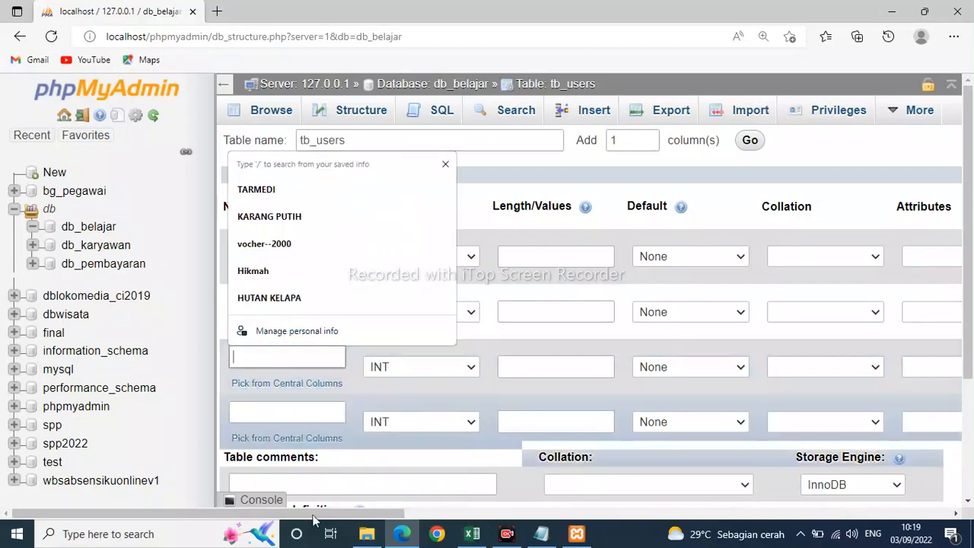
pyautogui.write('email')
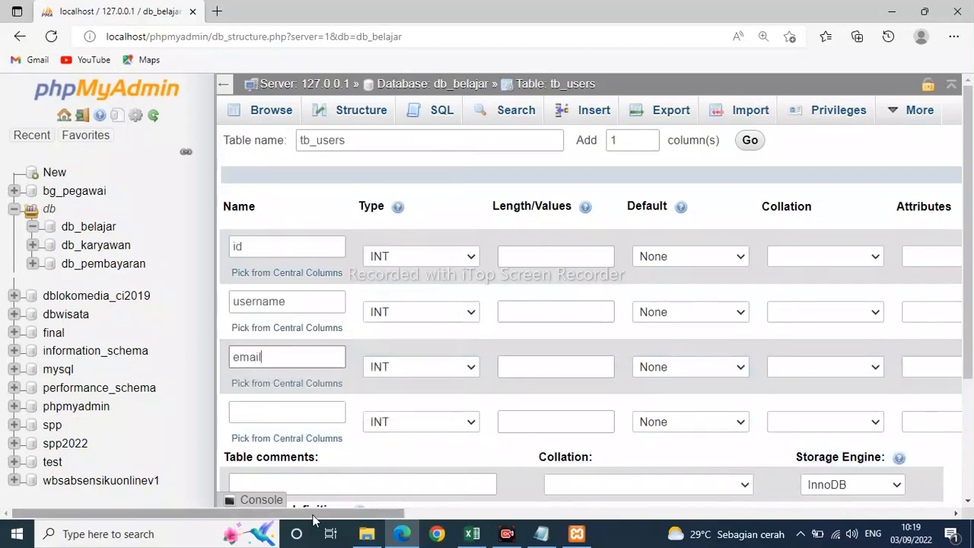
pyautogui.click(313, 413)
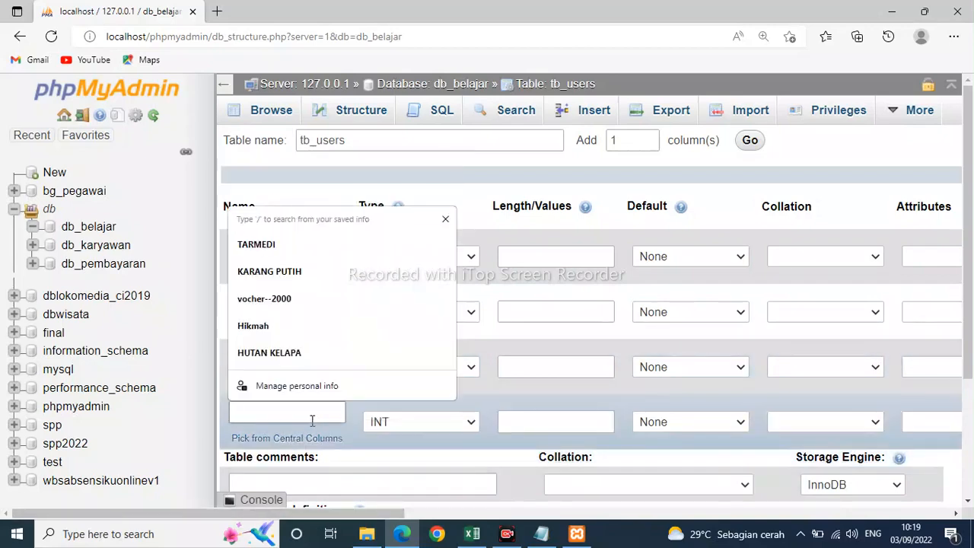
pyautogui.write('pass')
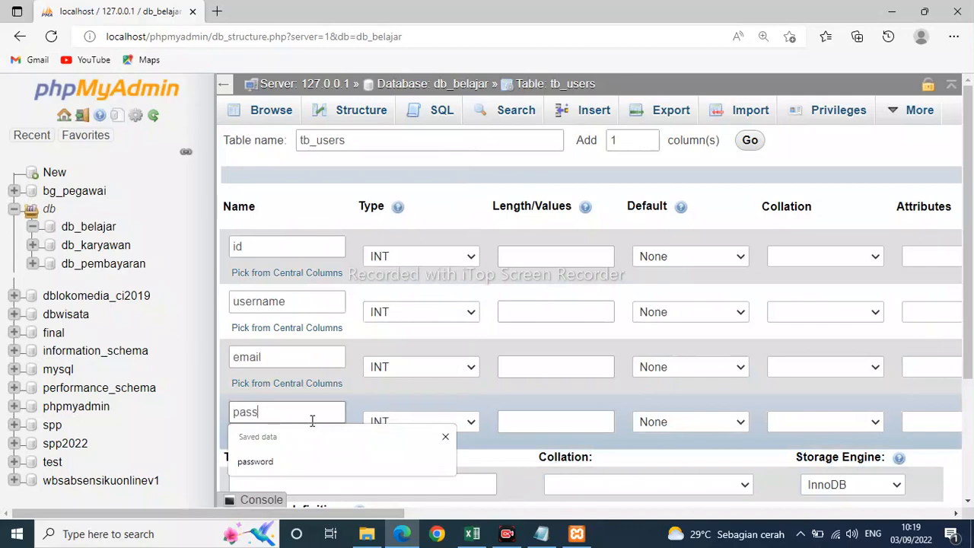
pyautogui.press('Down')
pyautogui.press('Return')
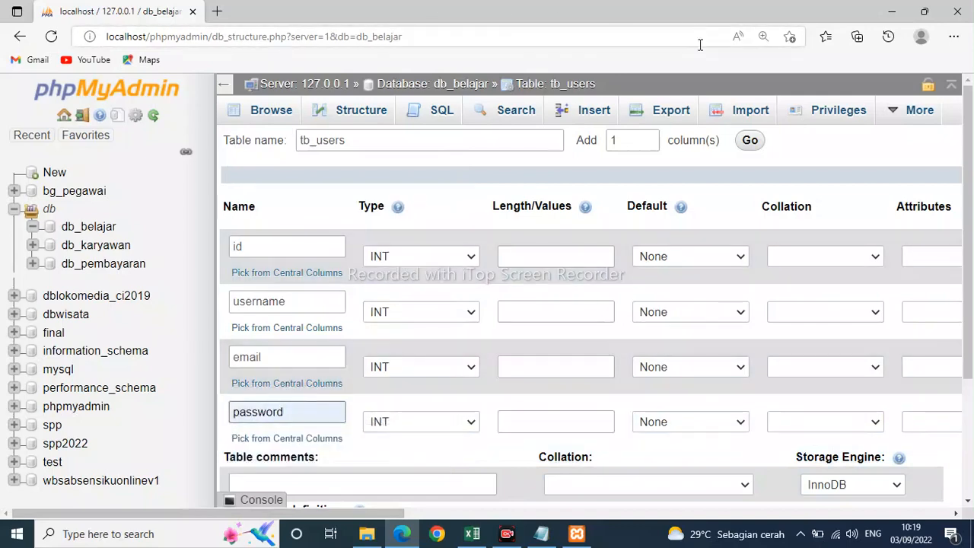
# Return to the Notepad notes and add the line "lalu kita tambahkan Kolomnya menjadi 4 kolom" below the table name.
pyautogui.click(541, 533)
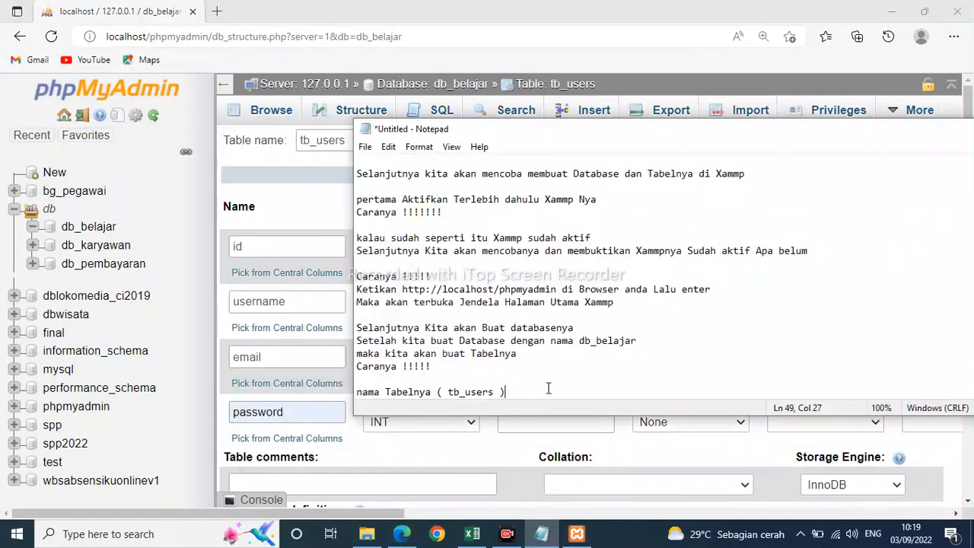
pyautogui.press('Return')
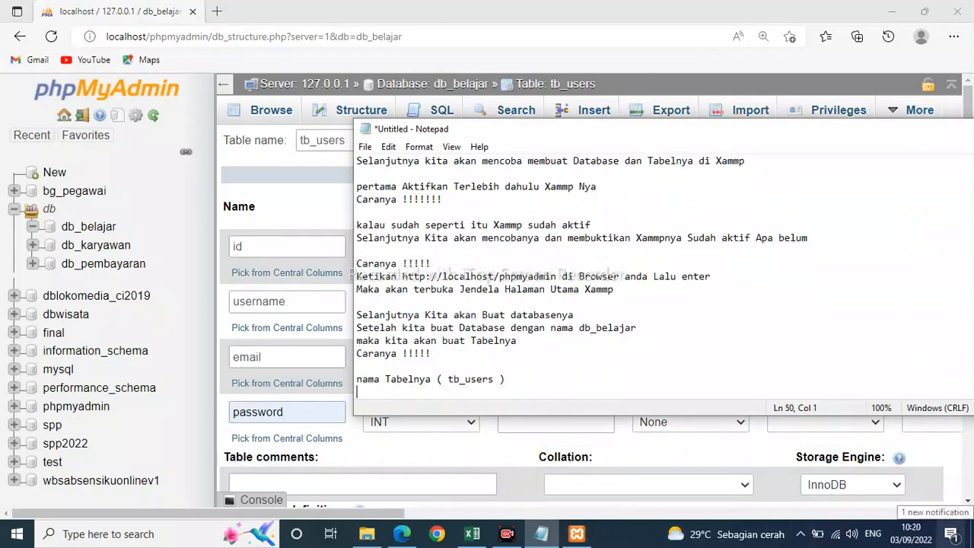
pyautogui.write('lalu kita tambahkan ')
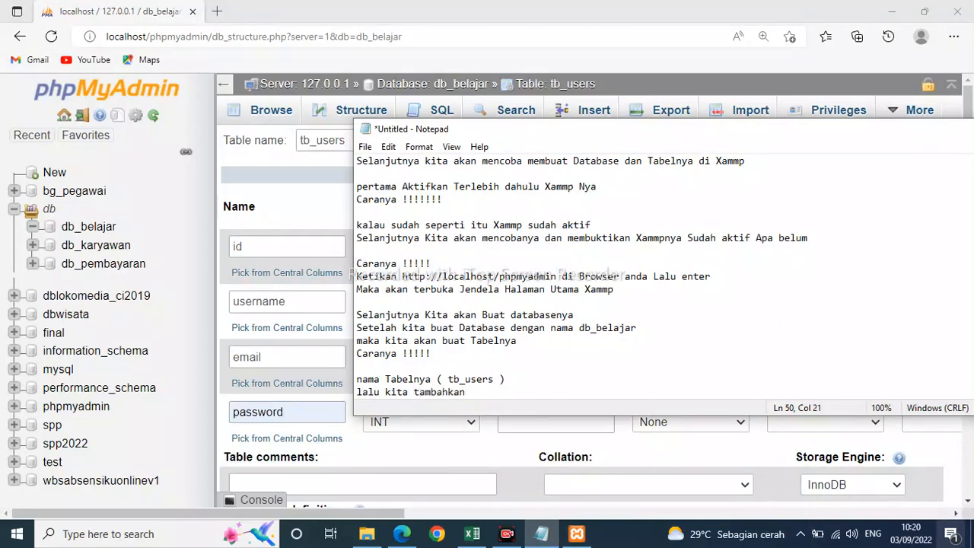
pyautogui.write('Kolomnya menjadi 4')
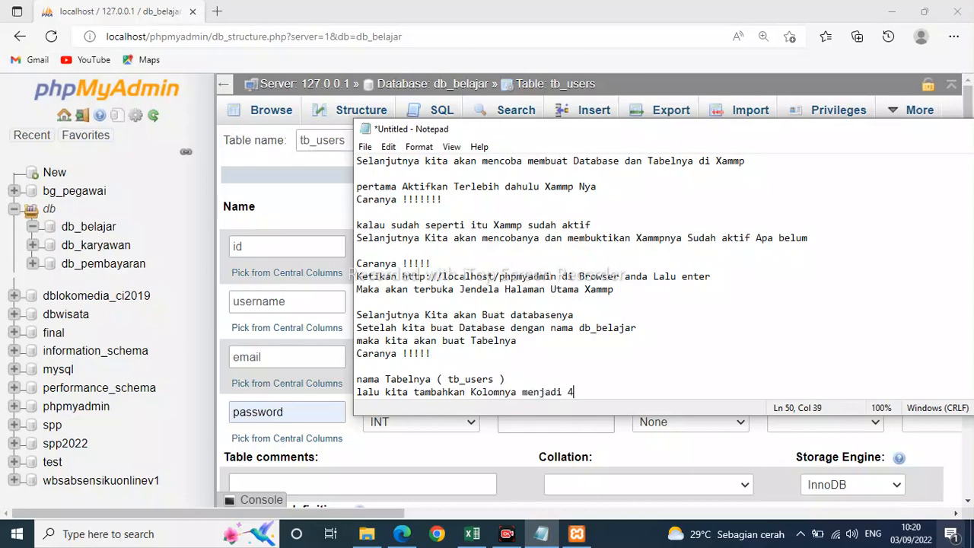
pyautogui.write(' kolom')
# After a blank line, write "dan masing masing kolom kita isikan (Untuk nama kolom Tidak boleh ada sepasi )".
pyautogui.press('Return')
pyautogui.press('Return')
pyautogui.write('dan m')
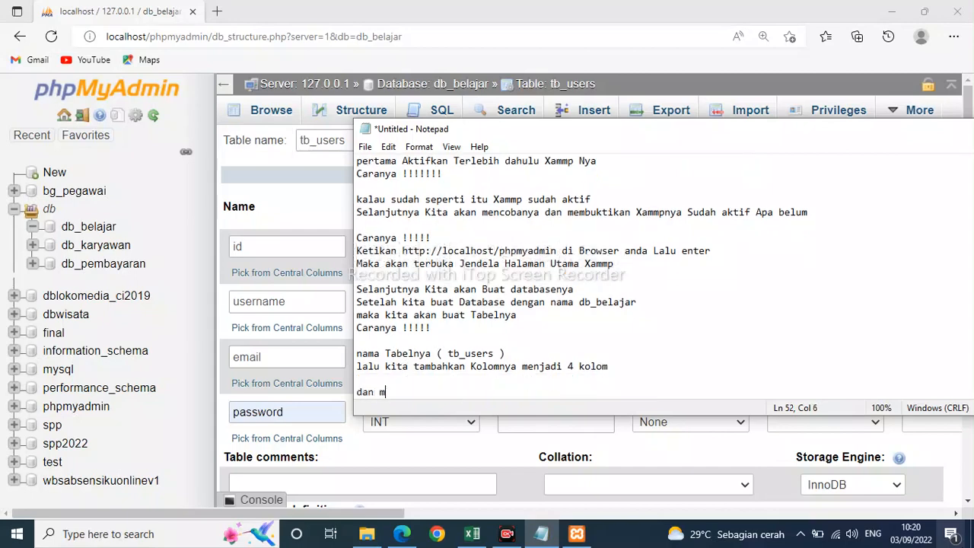
pyautogui.write('asing masing kolom')
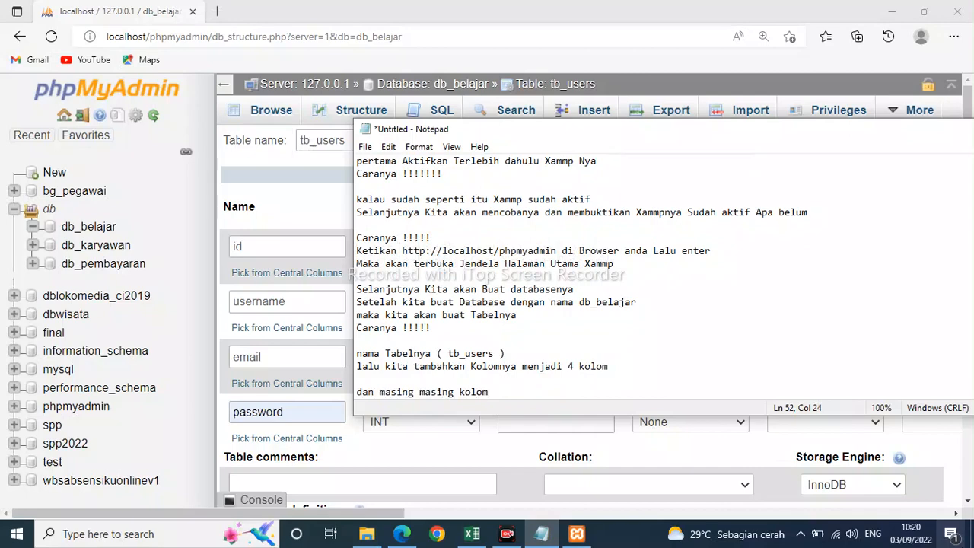
pyautogui.write(' kita isikan (Untuk nama ko')
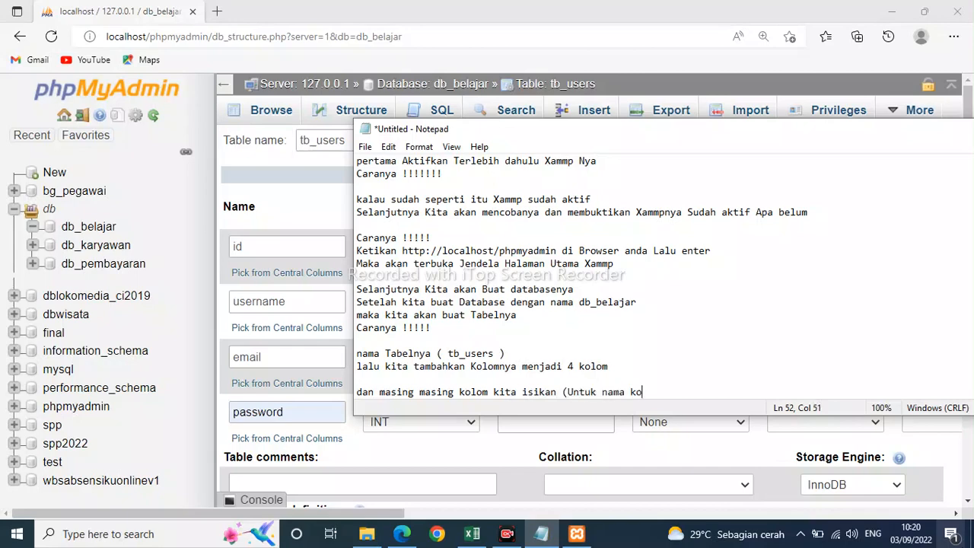
pyautogui.write('lom Tidak boleh a')
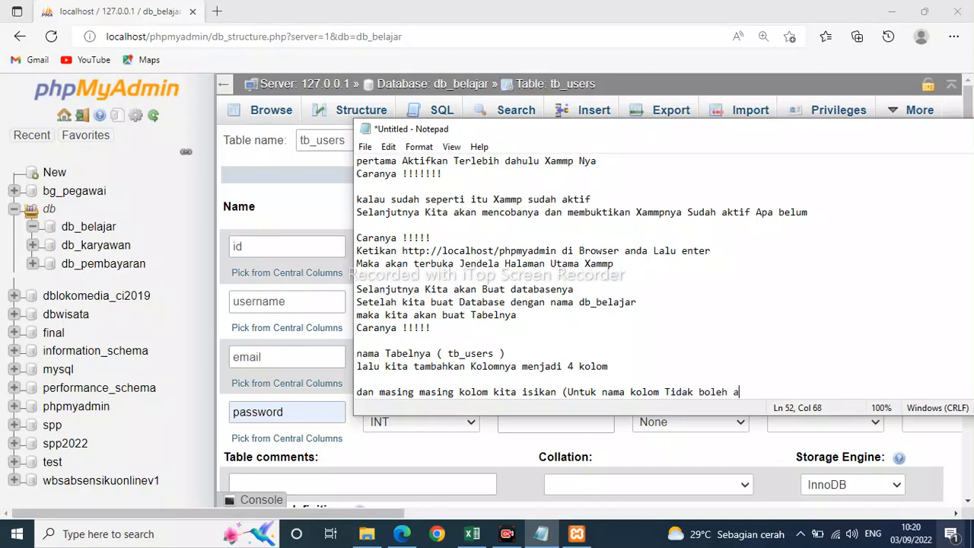
pyautogui.write('da sepasi )')
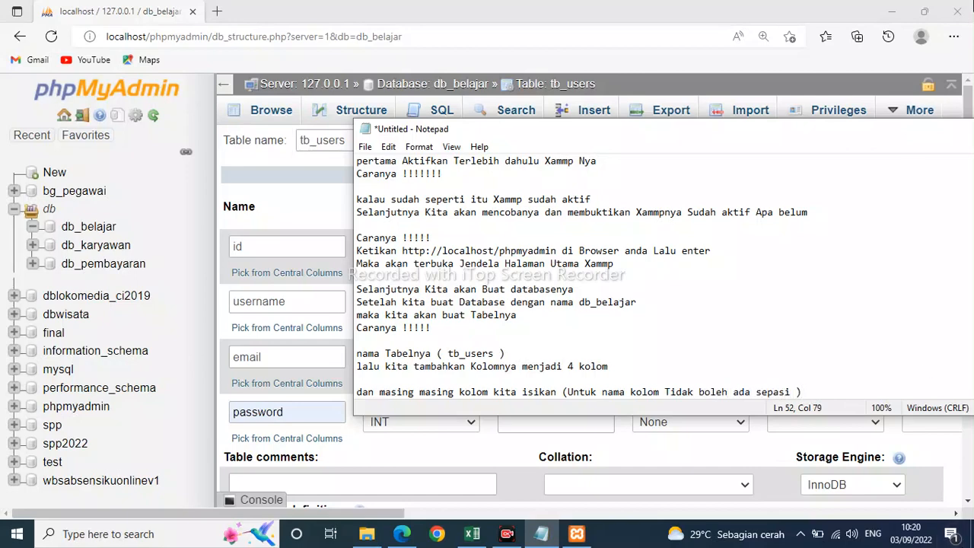
pyautogui.moveTo(570, 393); pyautogui.dragTo(791, 391)
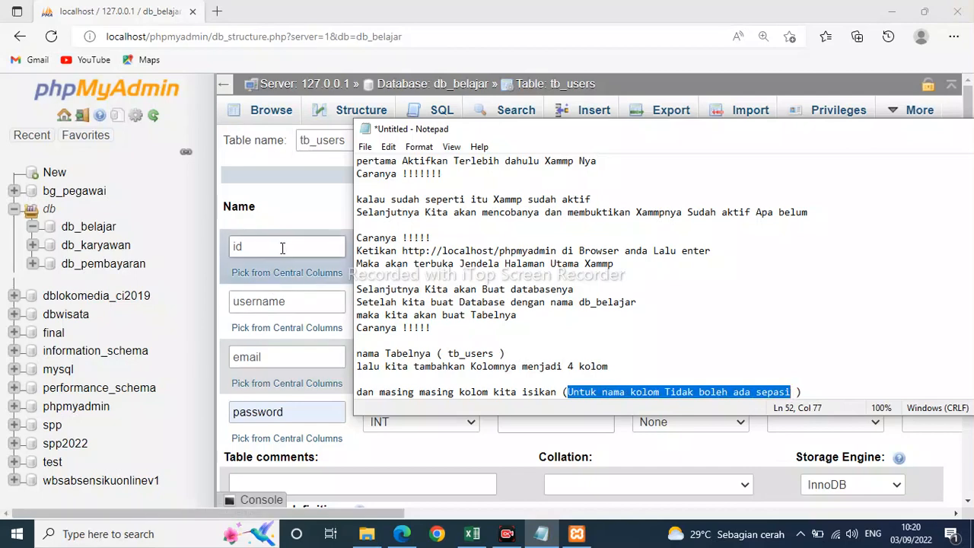
pyautogui.scroll(-1, 281, 261)
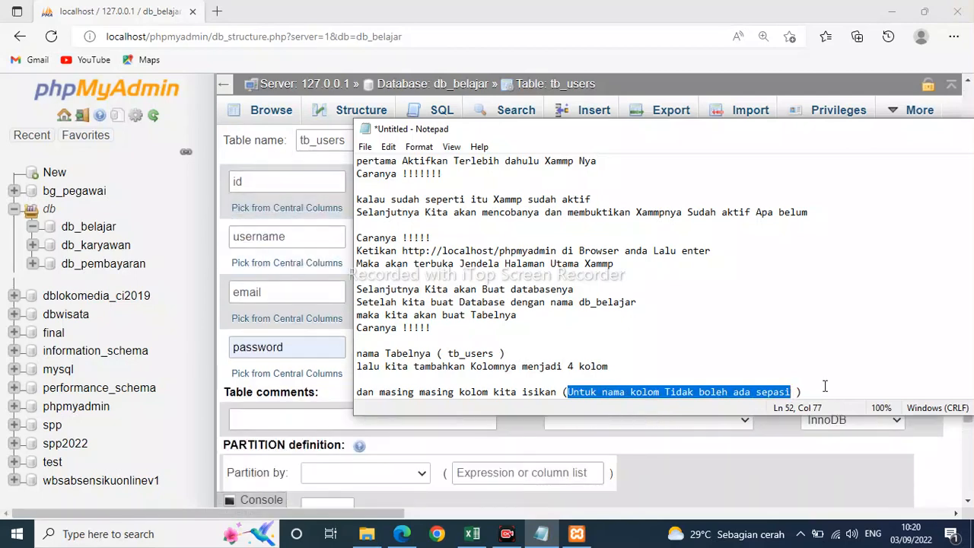
pyautogui.click(825, 387)
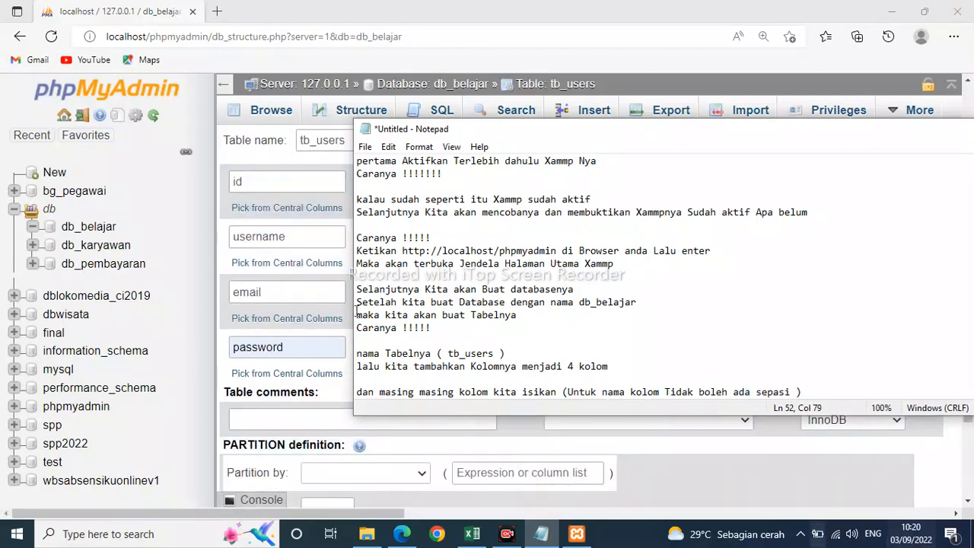
# Switch to phpMyAdmin and give the id column type INT with length 20.
pyautogui.click(261, 175)
pyautogui.click(467, 191)
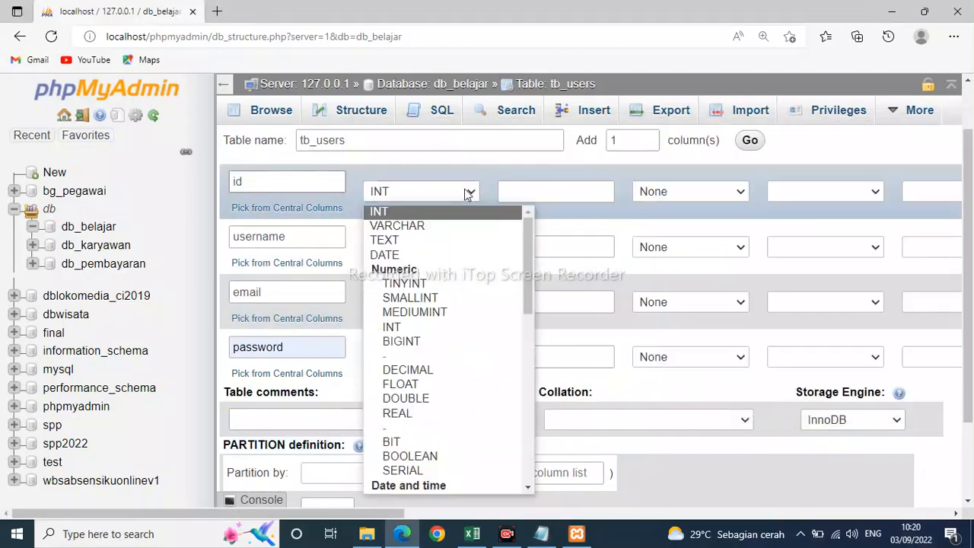
pyautogui.click(388, 213)
pyautogui.click(504, 190)
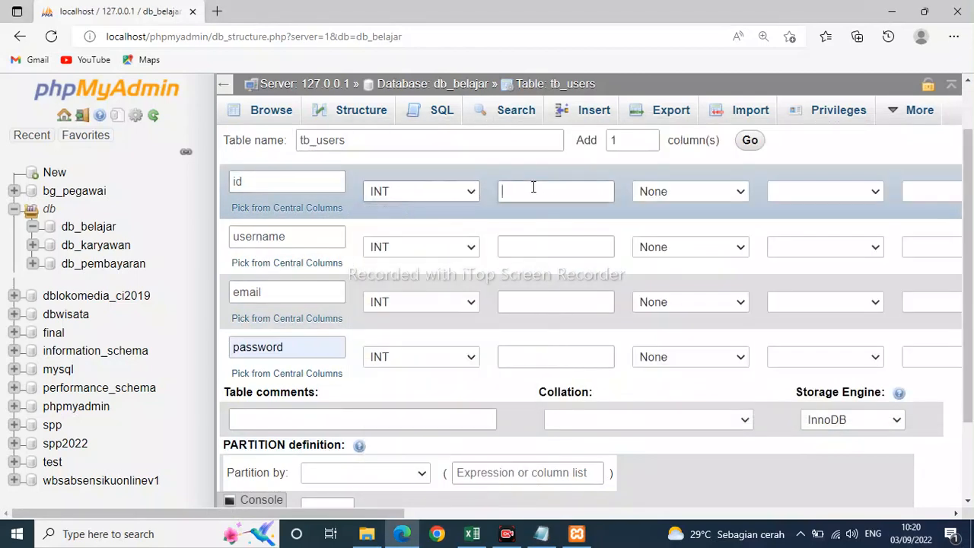
pyautogui.scroll(1, 578, 217)
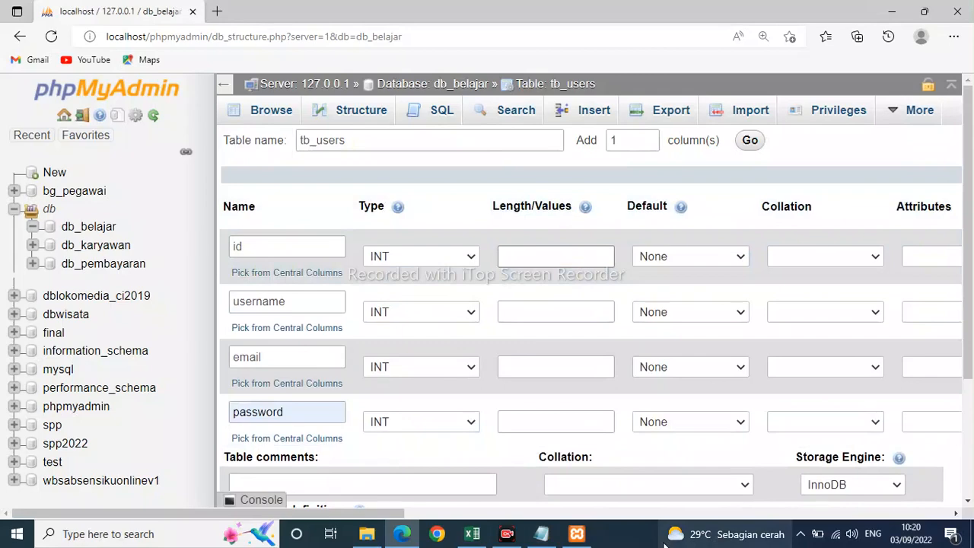
pyautogui.write('20')
# Set the username column to type VARCHAR with length 30.
pyautogui.moveTo(673, 536)
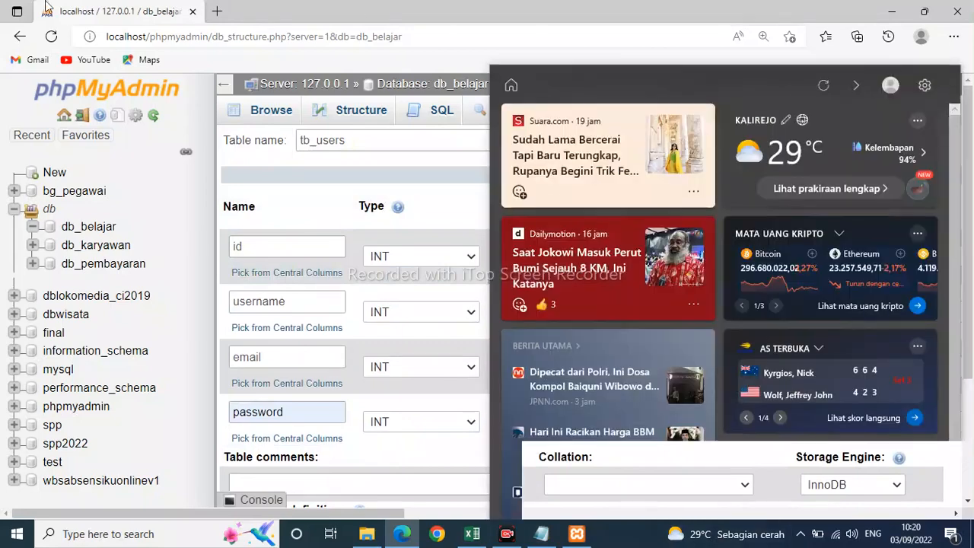
pyautogui.click(396, 312)
pyautogui.scroll(-1, 441, 152)
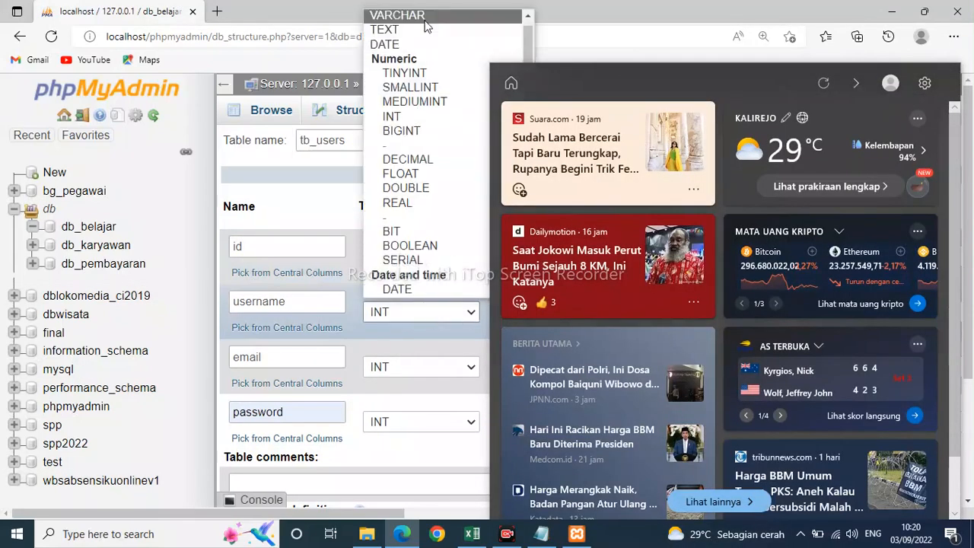
pyautogui.click(400, 11)
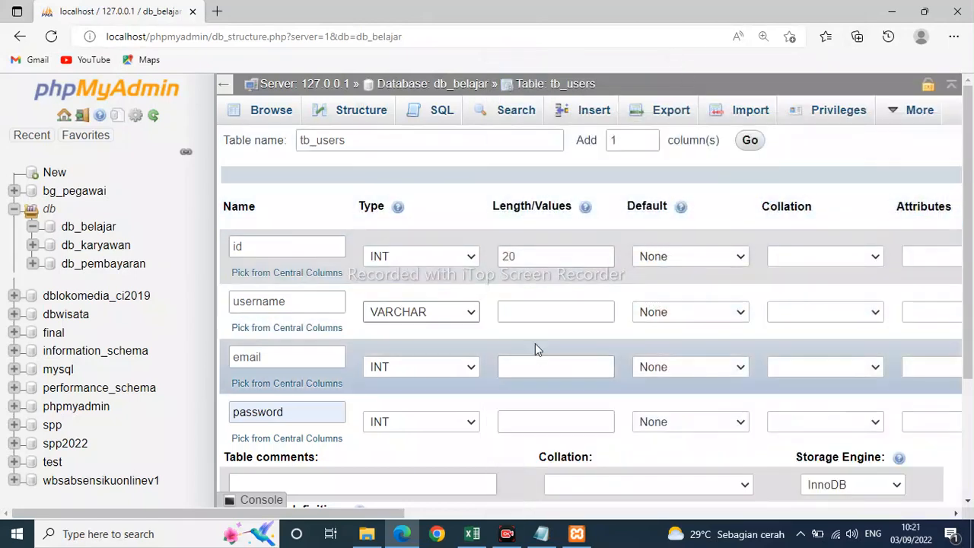
pyautogui.click(551, 312)
pyautogui.write('30')
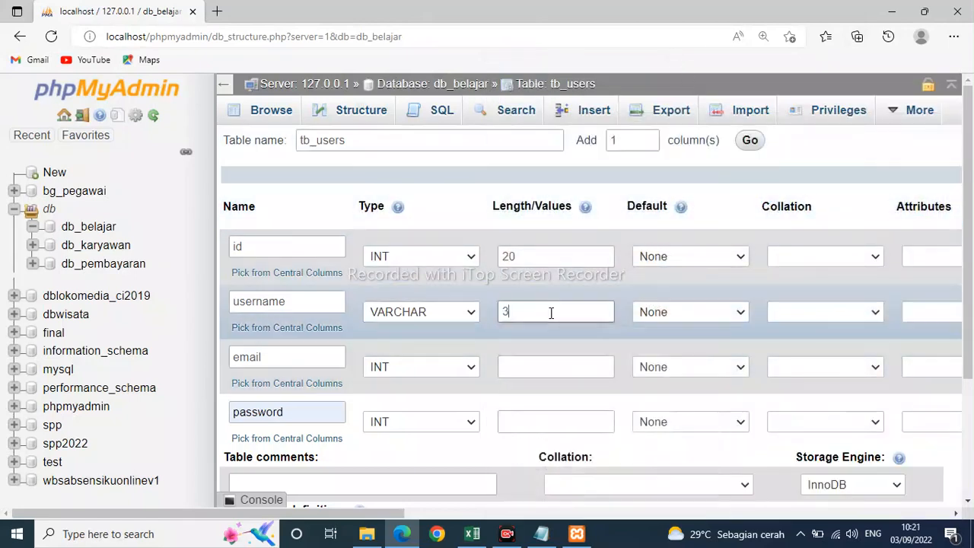
# Set the email and password columns to type VARCHAR, each with length 30.
pyautogui.click(463, 366)
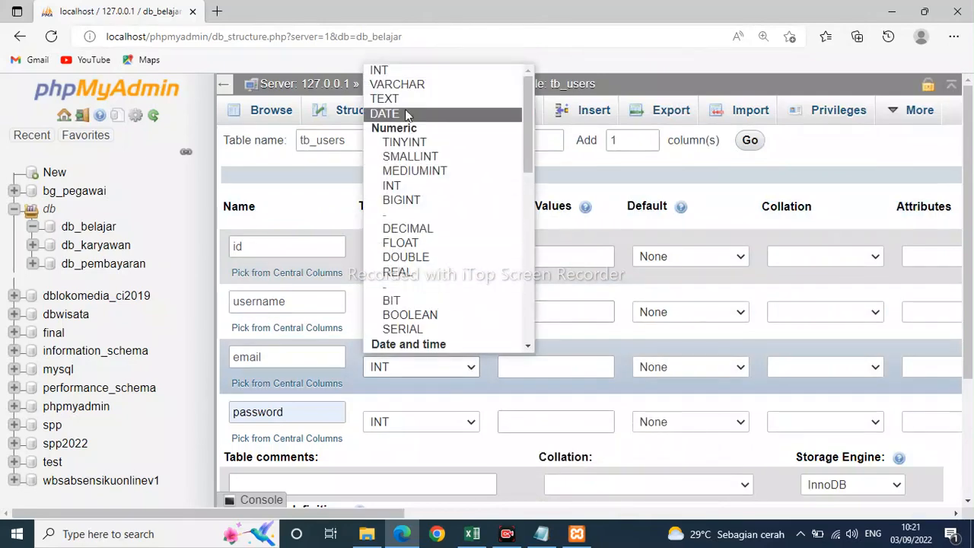
pyautogui.click(405, 85)
pyautogui.click(545, 362)
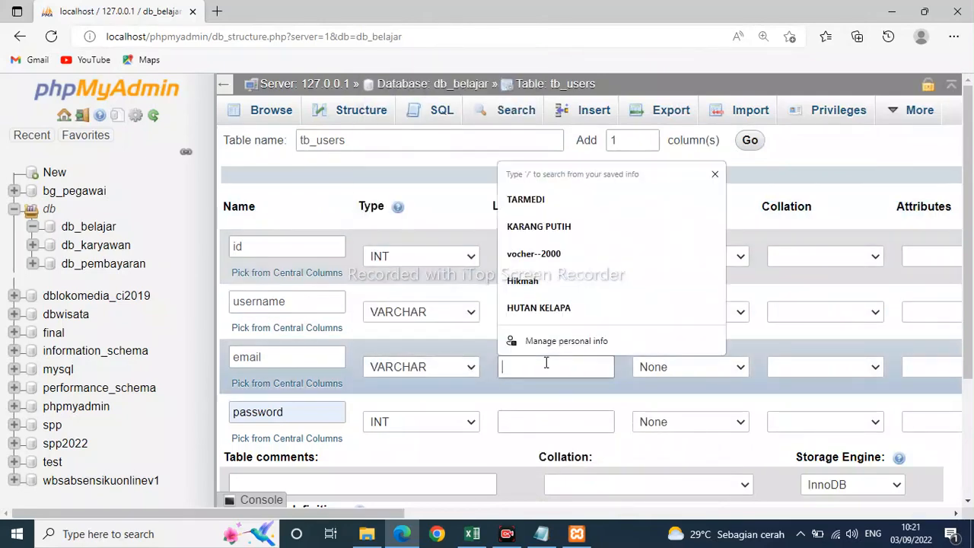
pyautogui.write('30')
pyautogui.click(468, 423)
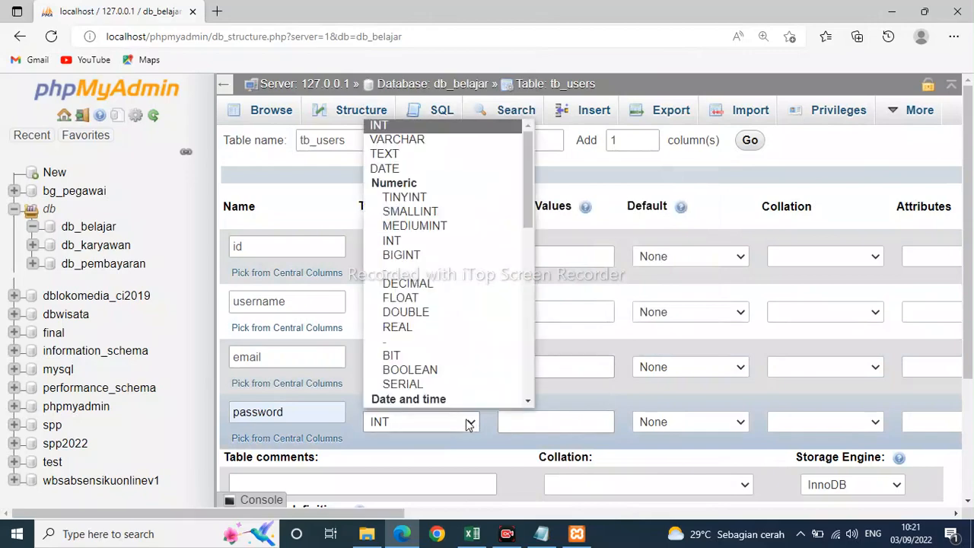
pyautogui.click(402, 137)
pyautogui.click(549, 429)
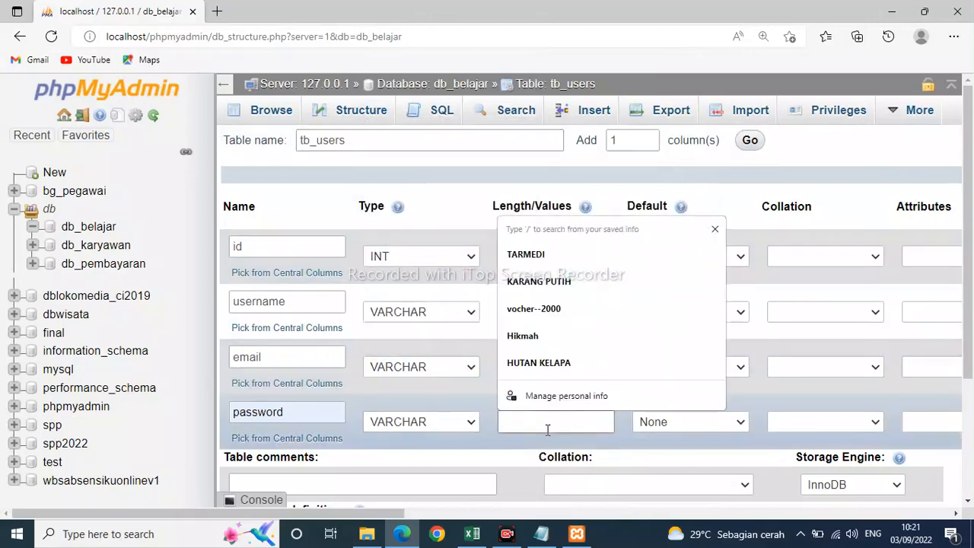
pyautogui.write('30')
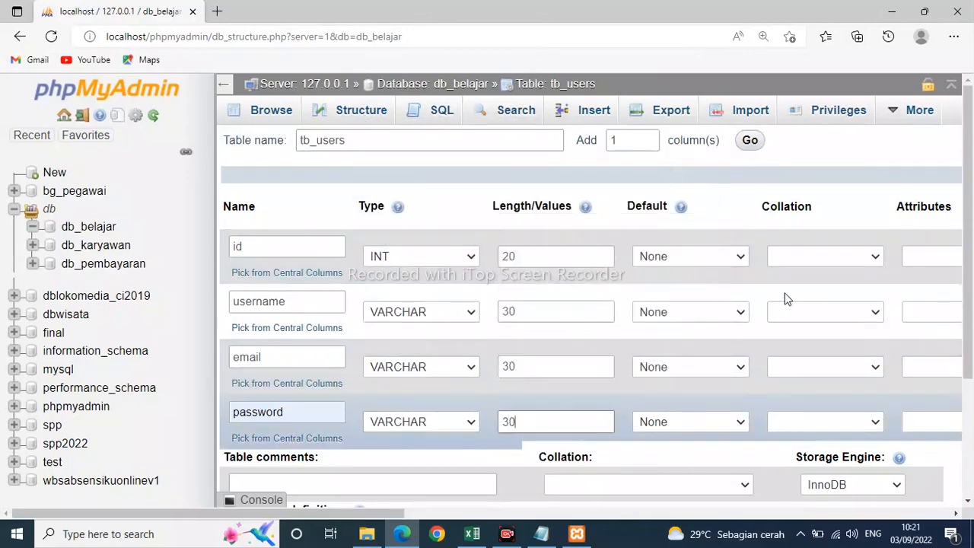
# Save the tb_users table with its four columns and open the table list of db_belajar.
pyautogui.scroll(-2, 502, 468)
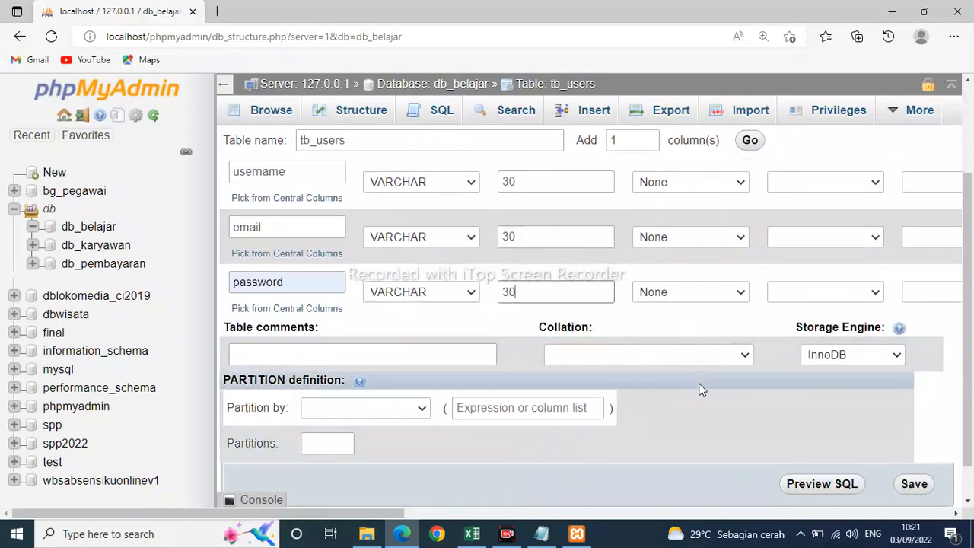
pyautogui.scroll(2, 697, 387)
pyautogui.scroll(-3, 701, 389)
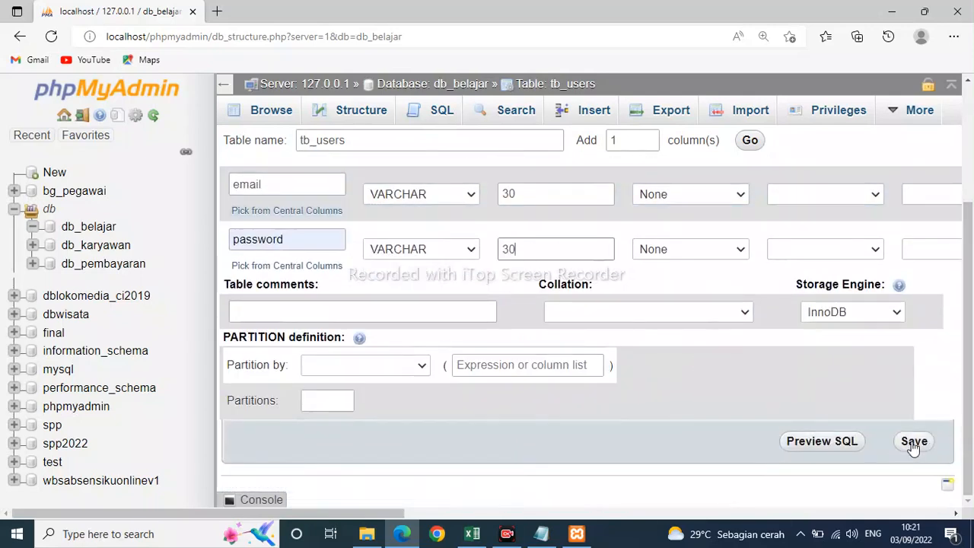
pyautogui.click(912, 444)
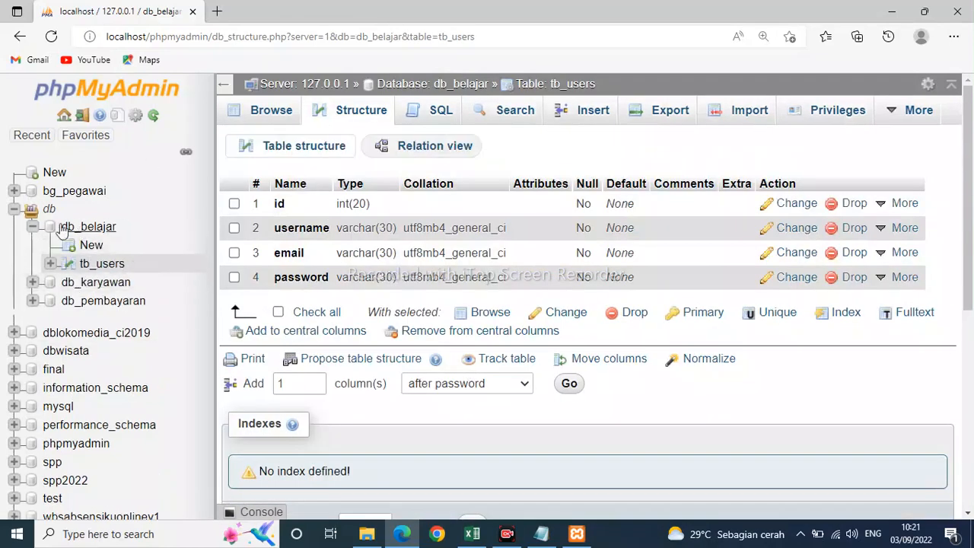
pyautogui.click(89, 227)
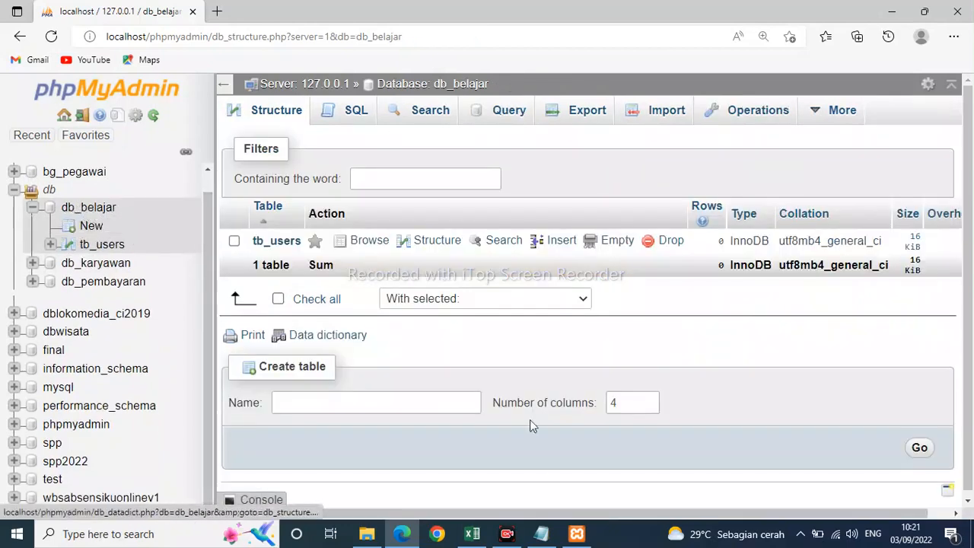
# Switch to Notepad and, after two blank lines, write "maka di dalam database" as a new line of the notes.
pyautogui.click(541, 533)
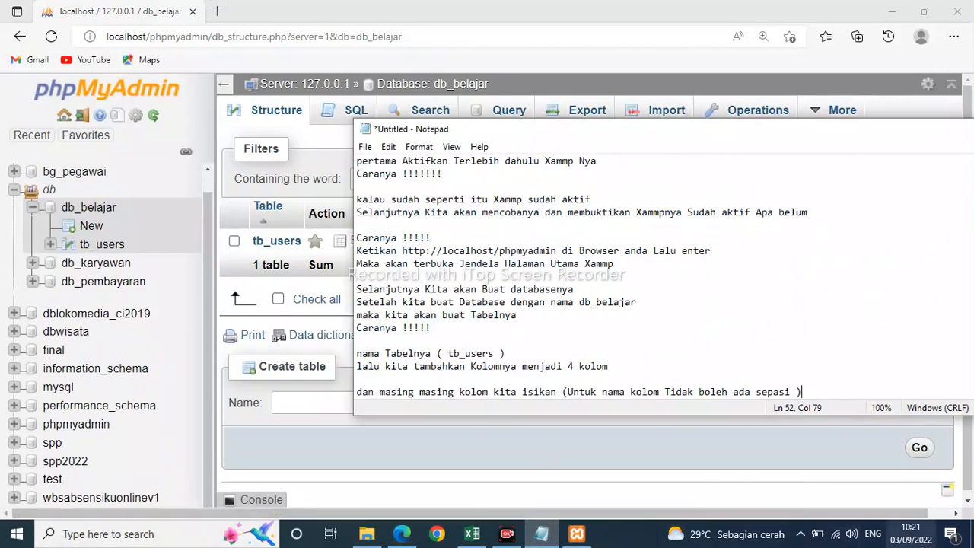
pyautogui.press('Return')
pyautogui.press('Return')
pyautogui.press('Return')
pyautogui.write('maka')
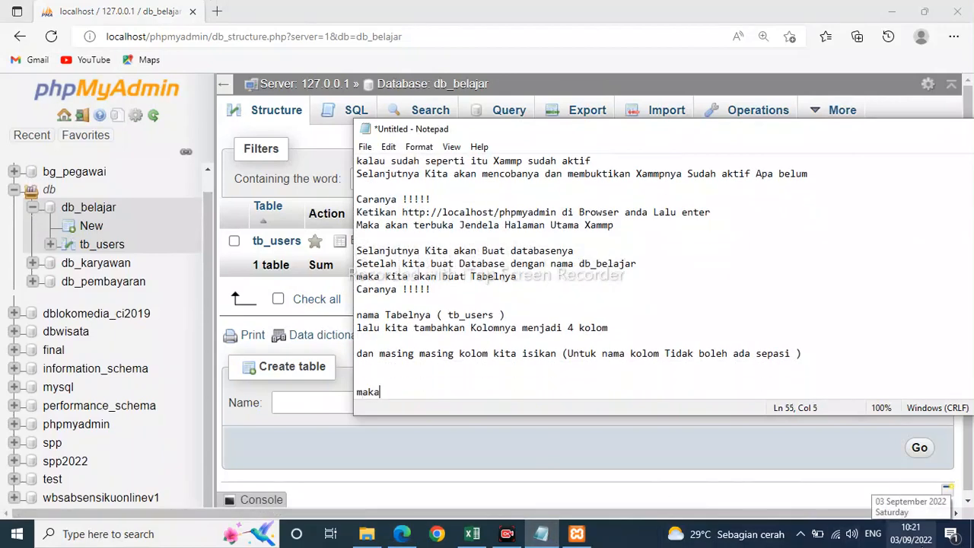
pyautogui.write(' di dalam databes')
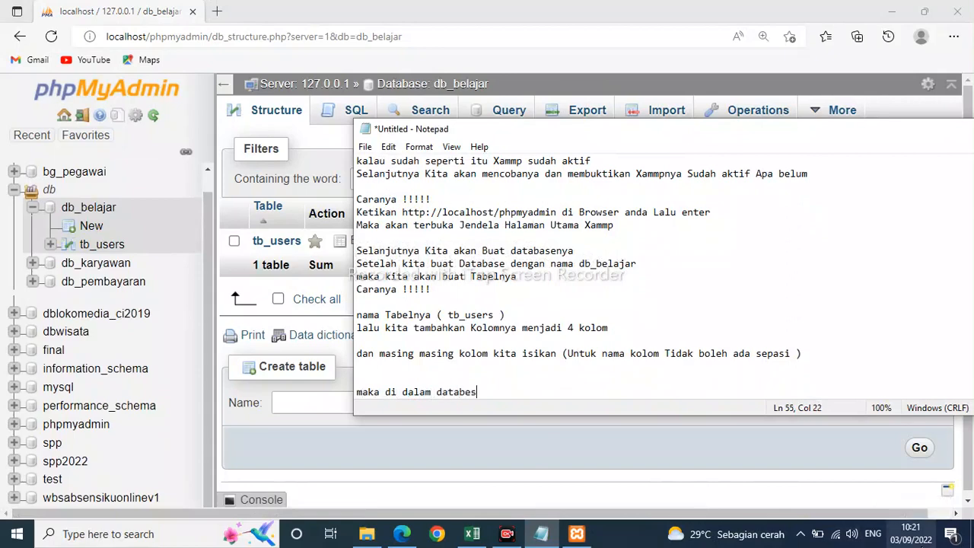
pyautogui.press('BackSpace')
pyautogui.press('BackSpace')
pyautogui.write('ase')
pyautogui.press('Return')
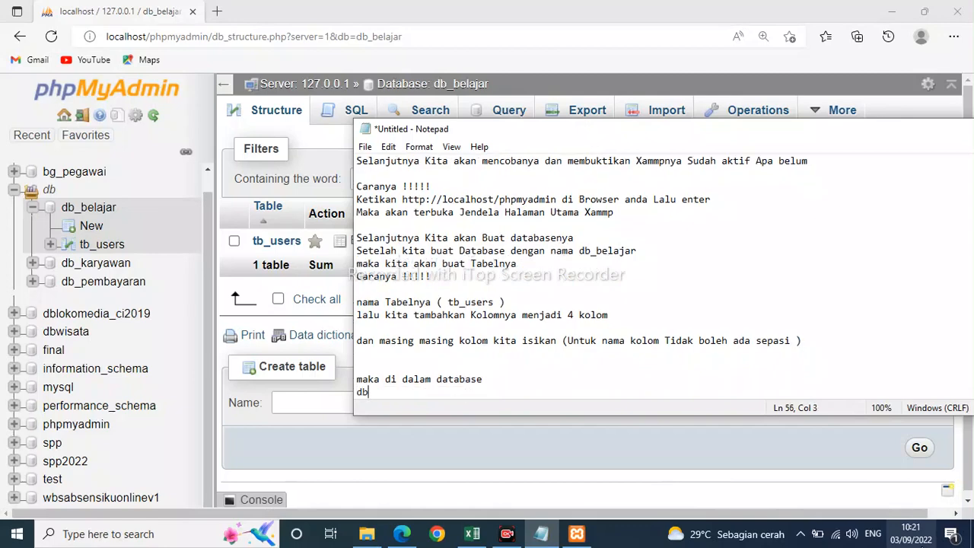
# Continue the notes with the line "db_belajar ada tabel" followed by the line "tb_users".
pyautogui.write('db_belajar ada tabe')
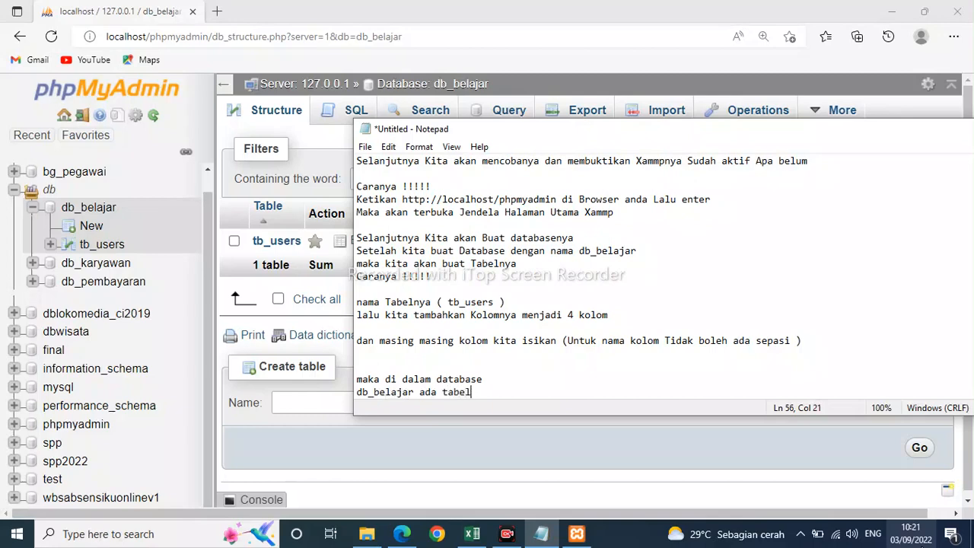
pyautogui.write('l')
pyautogui.press('Return')
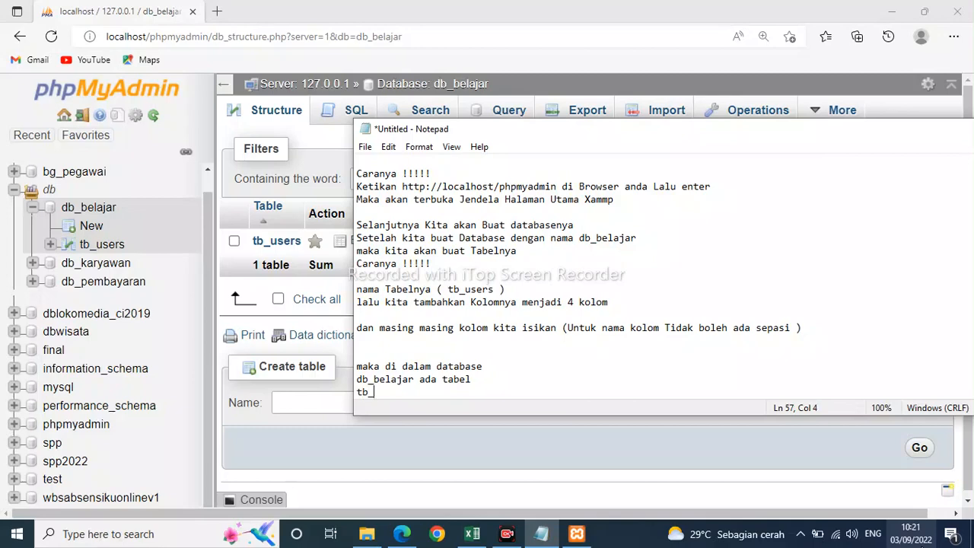
pyautogui.write('tb_users')
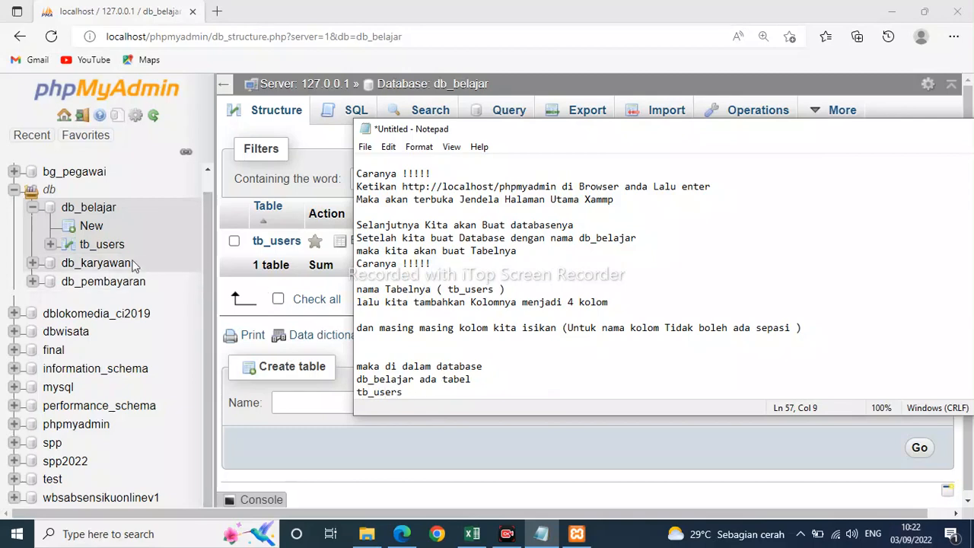
# Open tb_users in phpMyAdmin, and in Notepad begin a new paragraph after a blank line with "setelah".
pyautogui.click(109, 246)
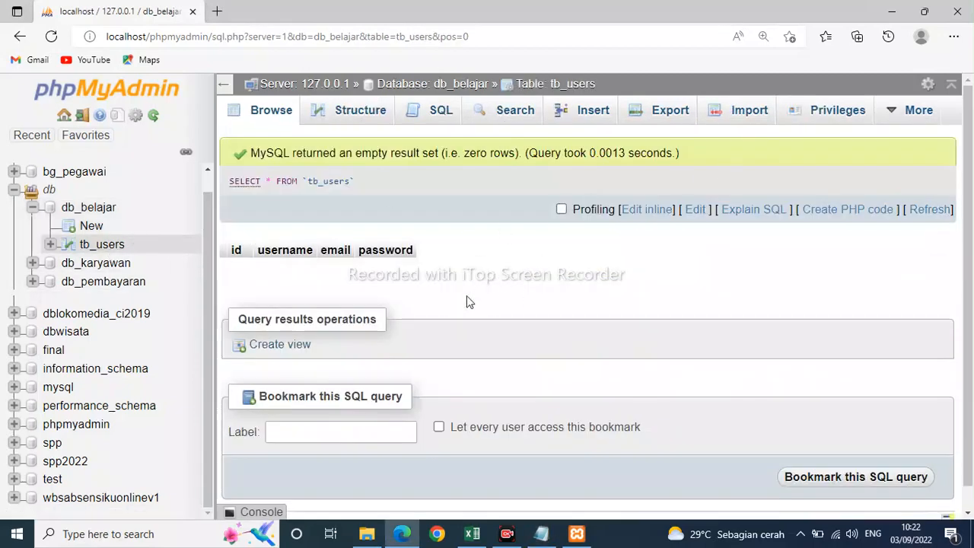
pyautogui.click(541, 533)
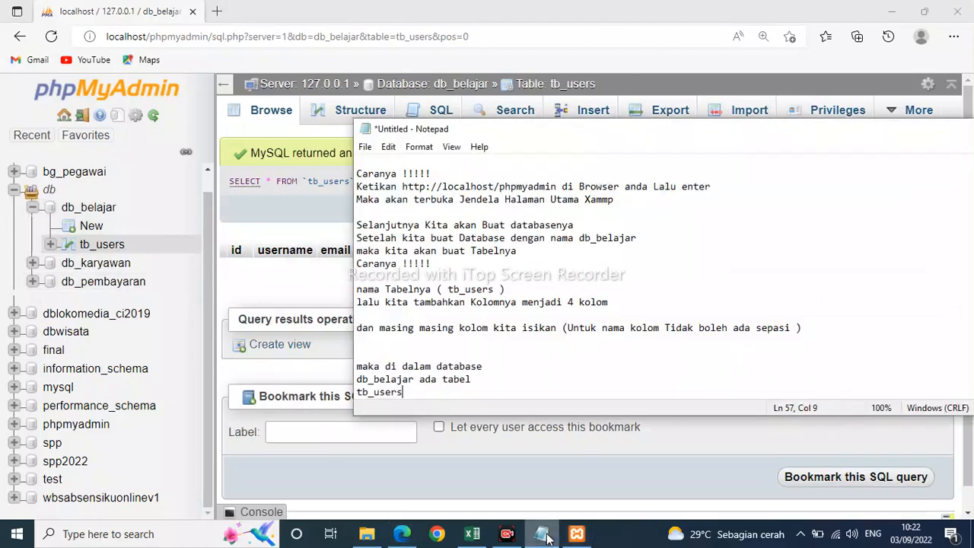
pyautogui.press('Return')
pyautogui.press('Return')
pyautogui.write('s')
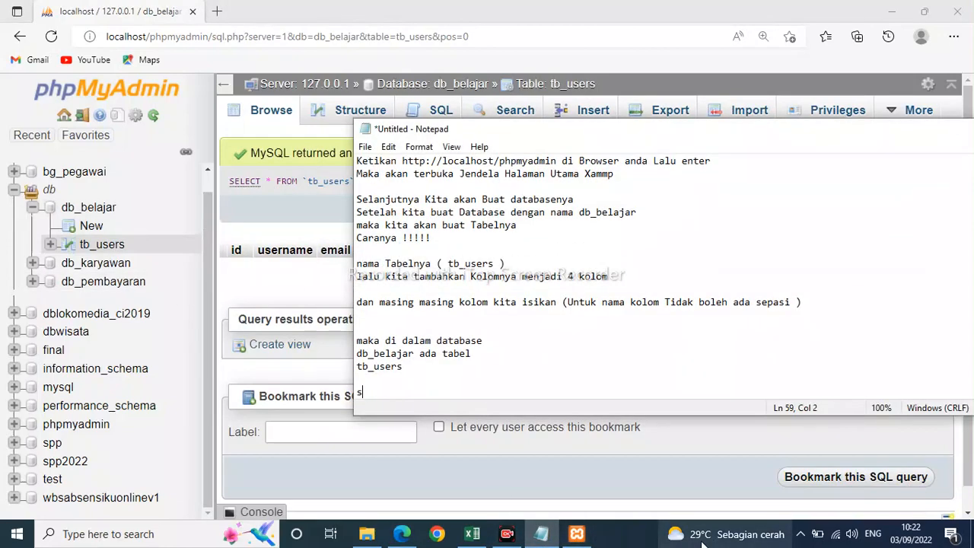
pyautogui.write('etelah')
pyautogui.moveTo(703, 542)
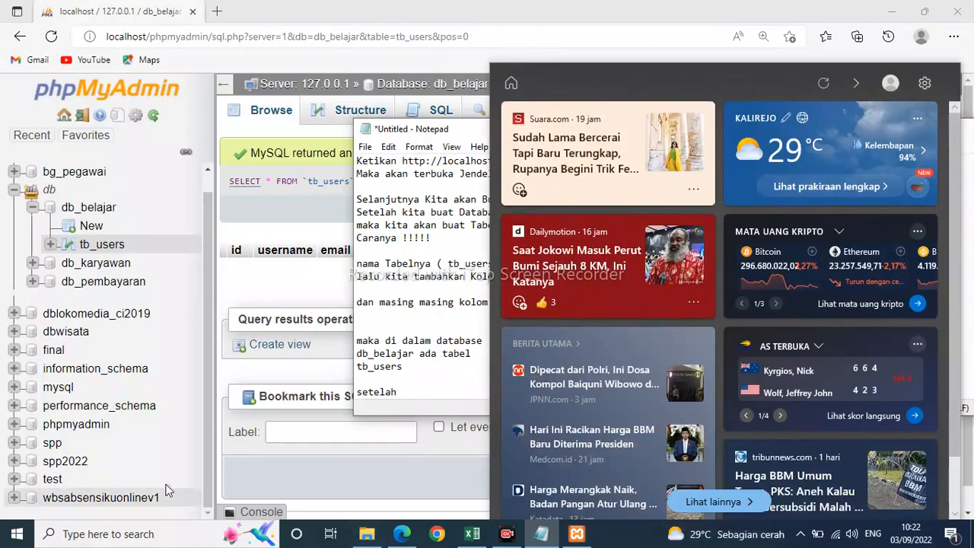
pyautogui.click(168, 491)
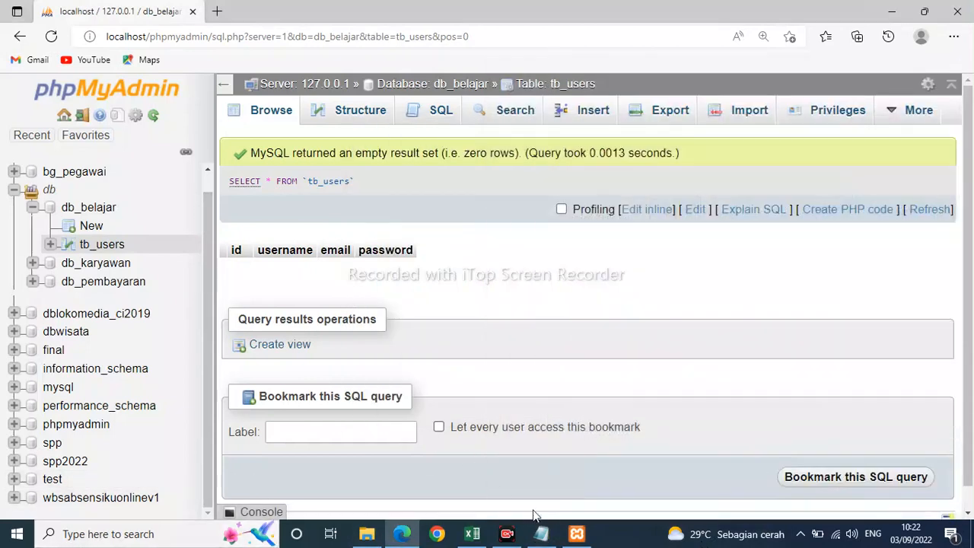
pyautogui.click(541, 533)
pyautogui.moveTo(458, 525)
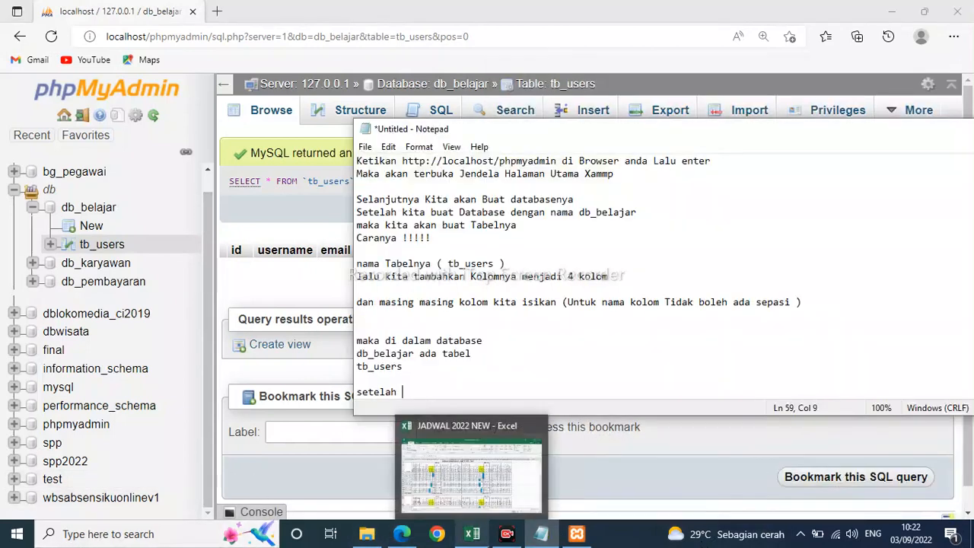
# Complete the sentence after "setelah" with "kita buat tabel nya dan kolomnya maka kita wajib isi datanya dengan cara !!!".
pyautogui.write('kita b')
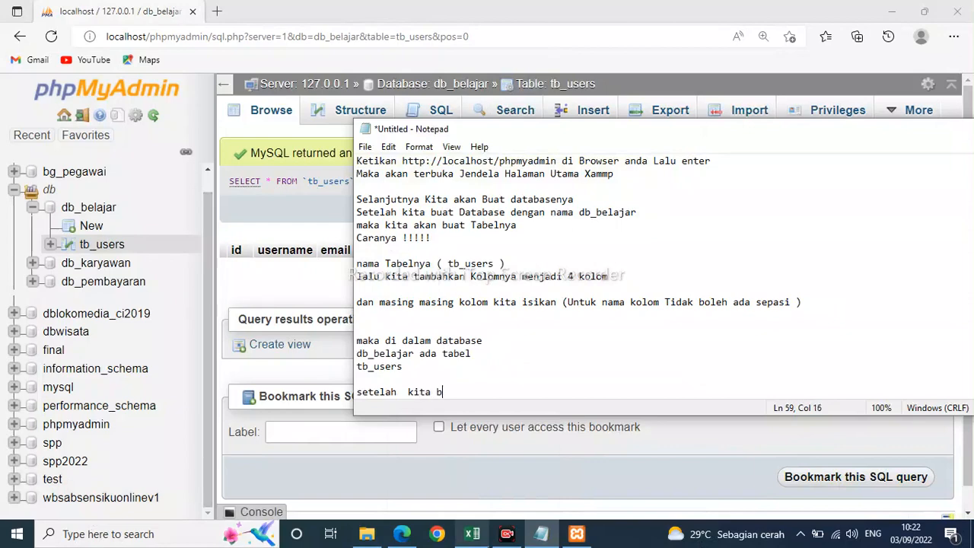
pyautogui.write('uat tabel nya d')
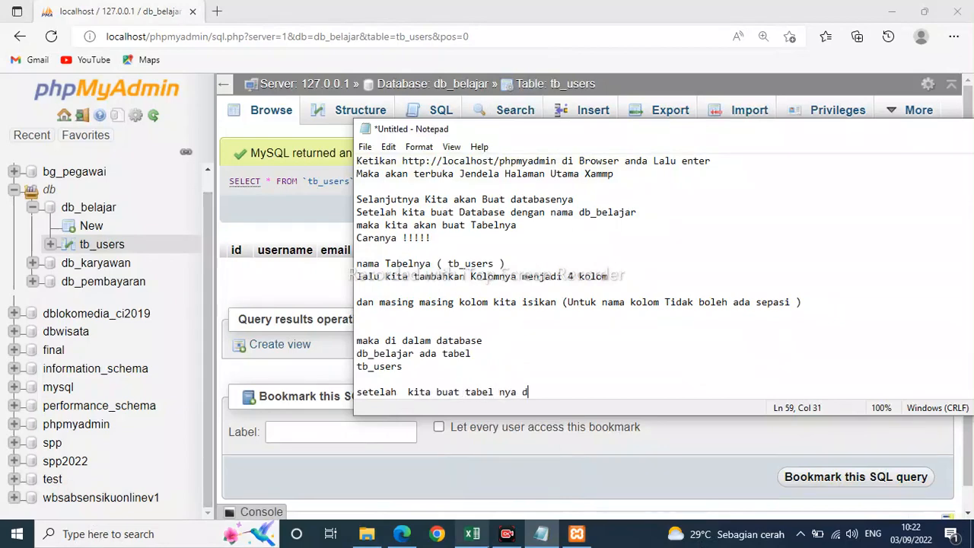
pyautogui.write('an kolomnya maka kita')
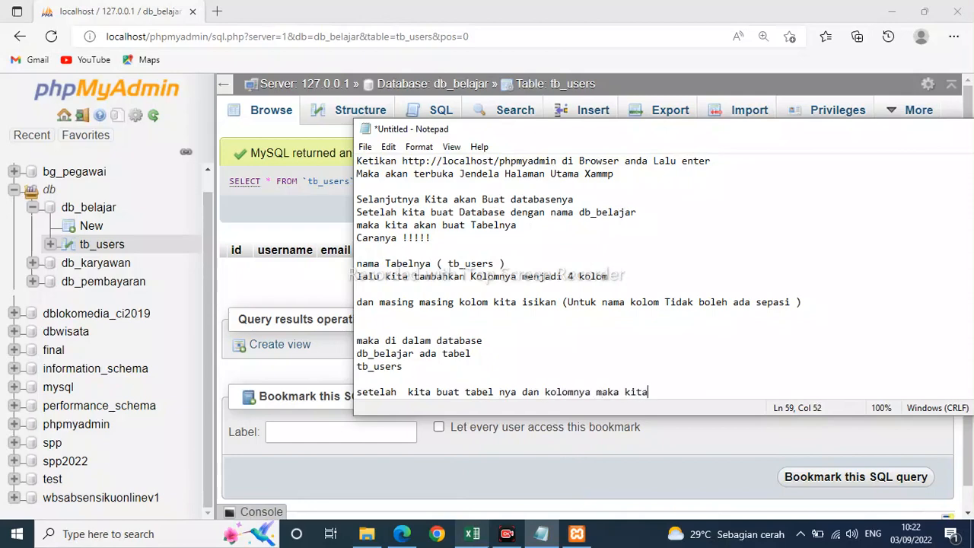
pyautogui.write(' wajib isi datanya')
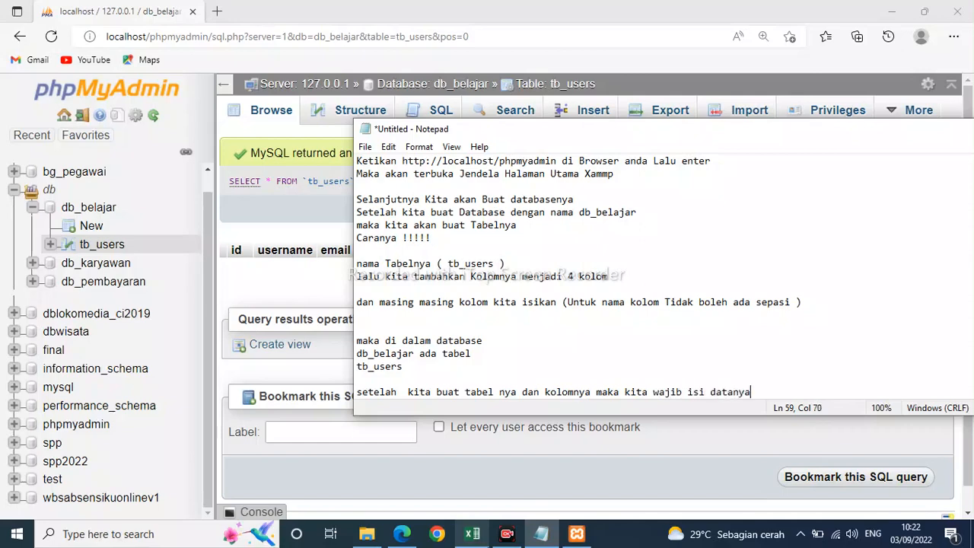
pyautogui.write(' dengan cara !!!')
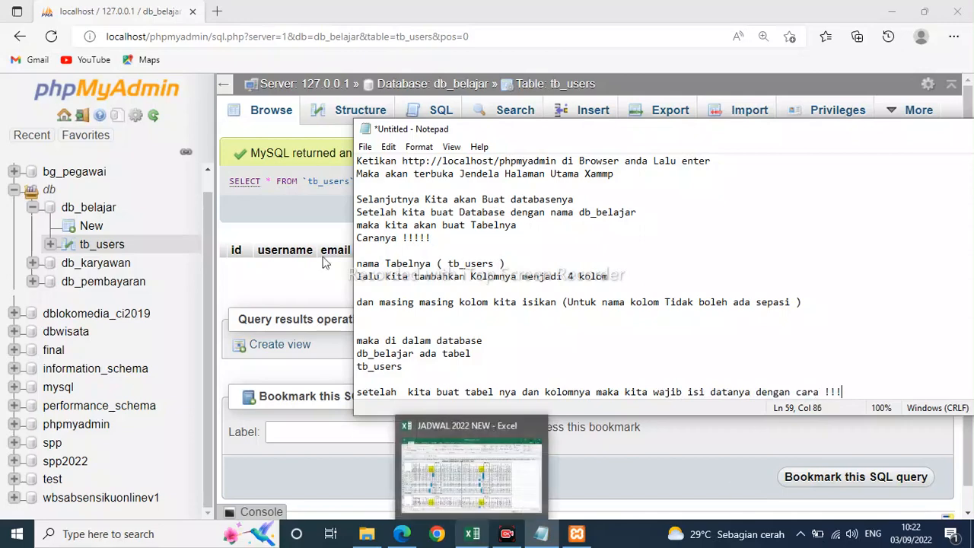
# Switch to phpMyAdmin and examine tb_users in db_belajar, expanding its column list and reviewing the column headers.
pyautogui.moveTo(725, 139); pyautogui.dragTo(640, 225)
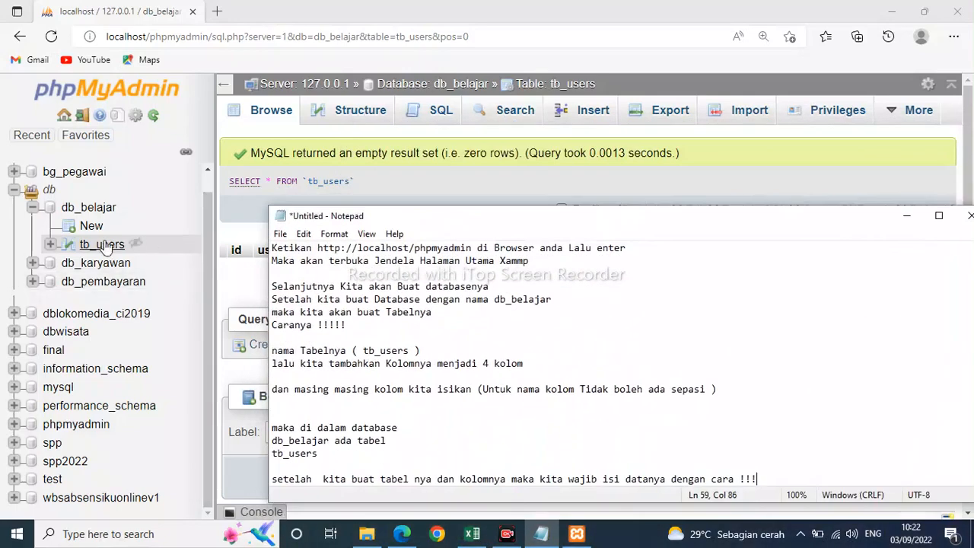
pyautogui.click(88, 208)
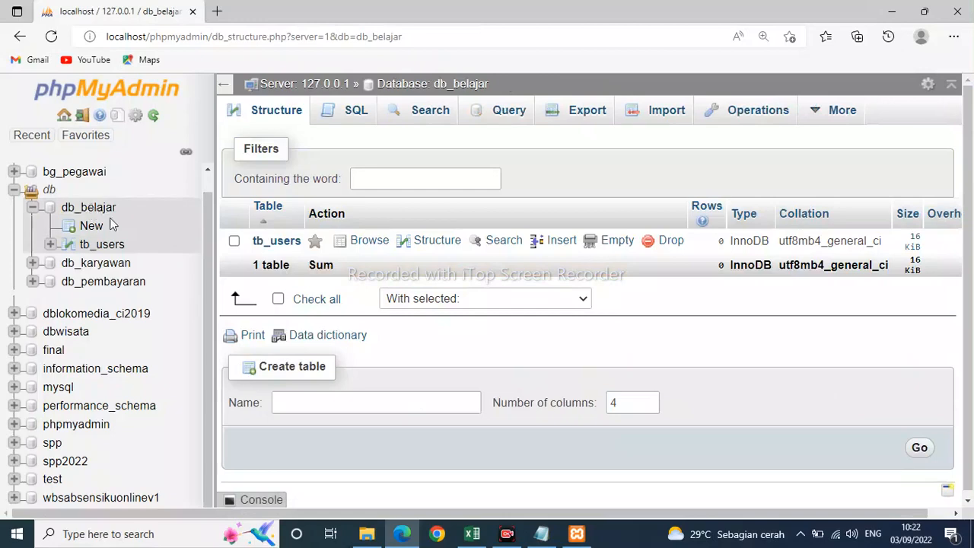
pyautogui.click(104, 245)
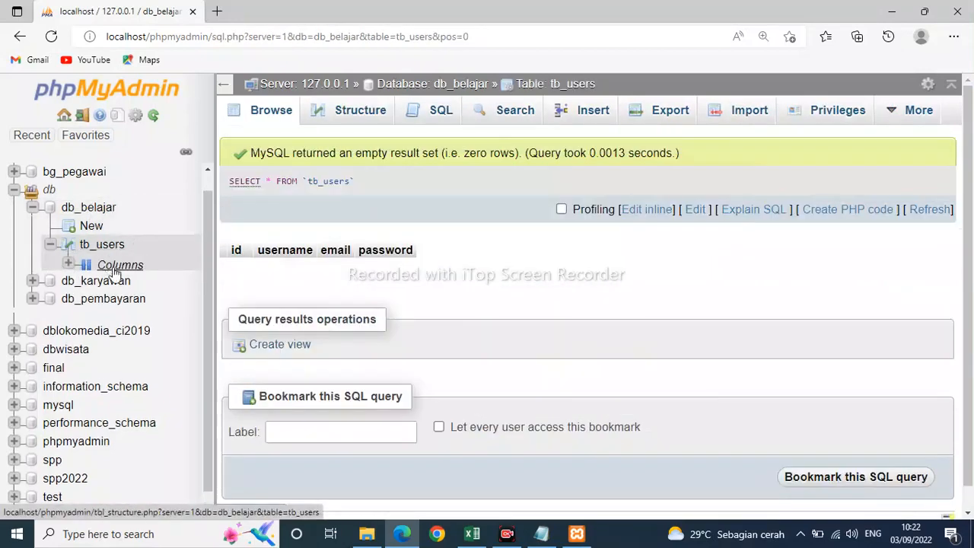
pyautogui.click(68, 264)
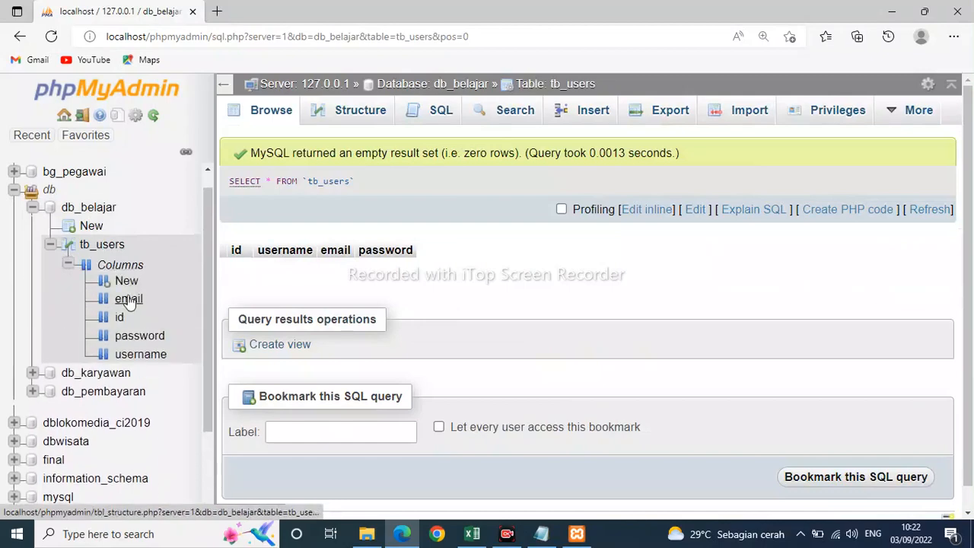
pyautogui.click(98, 245)
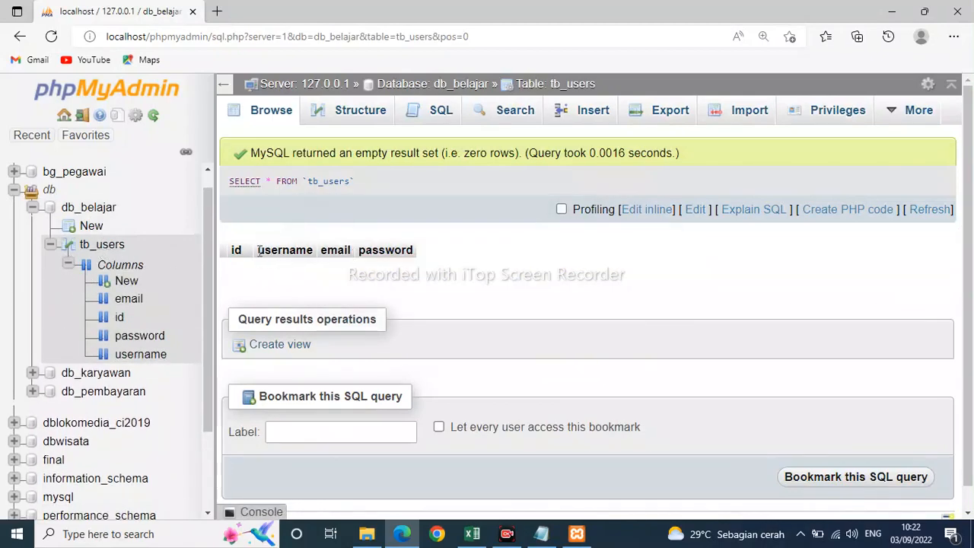
pyautogui.moveTo(229, 249); pyautogui.dragTo(439, 263)
pyautogui.click(463, 221)
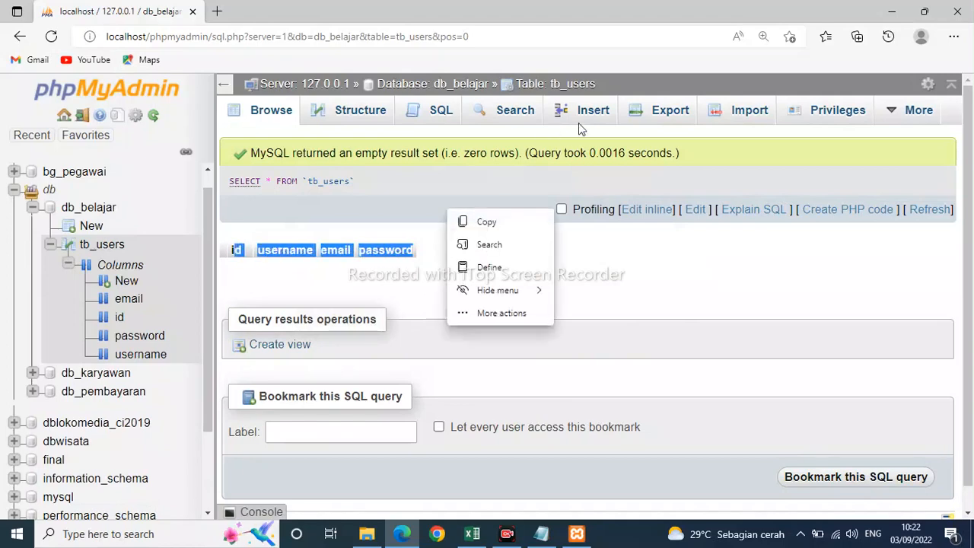
# Open the form for inserting data into tb_users and enter id 22 and username admin in the first row.
pyautogui.click(590, 111)
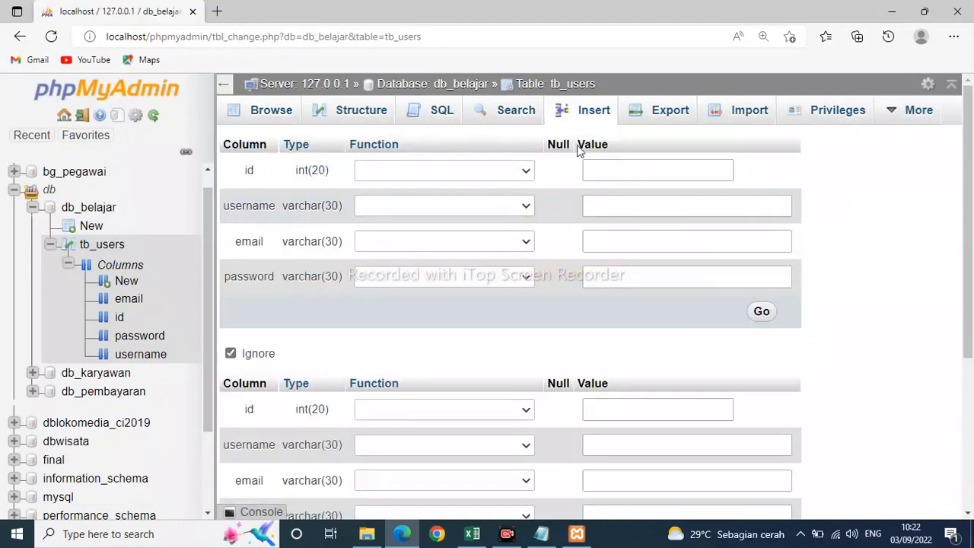
pyautogui.click(620, 175)
pyautogui.write('22')
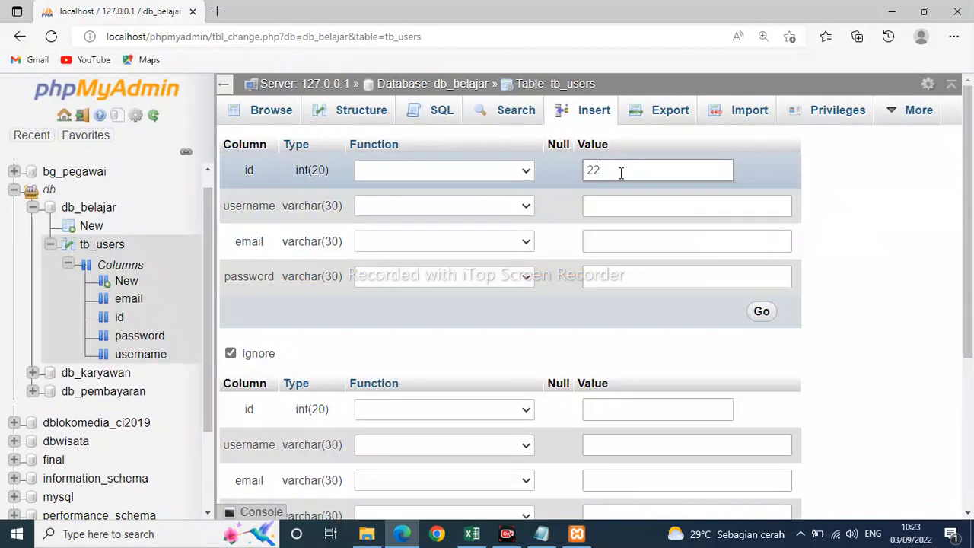
pyautogui.click(609, 209)
pyautogui.click(614, 262)
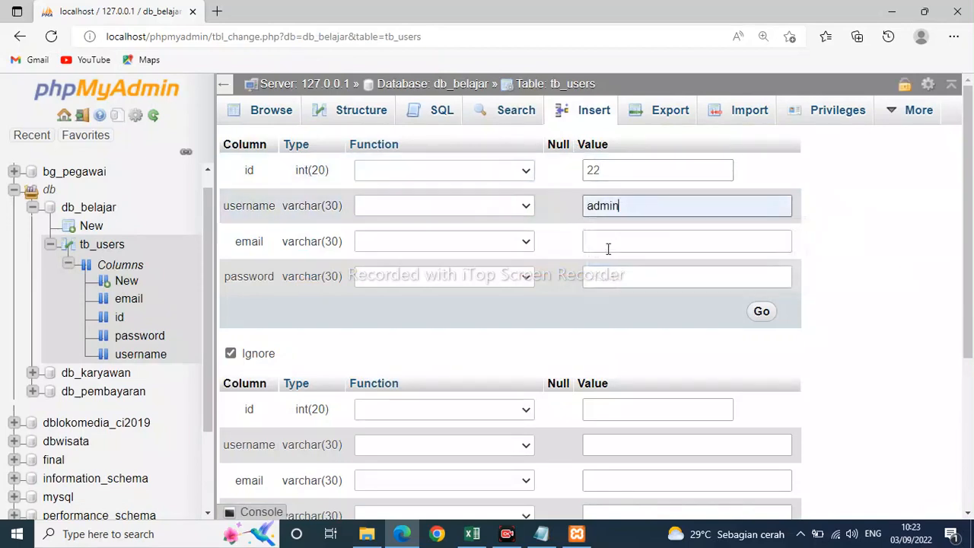
# Fill in the first row's email address and account password, and insert the row into tb_users.
pyautogui.click(608, 243)
pyautogui.click(610, 287)
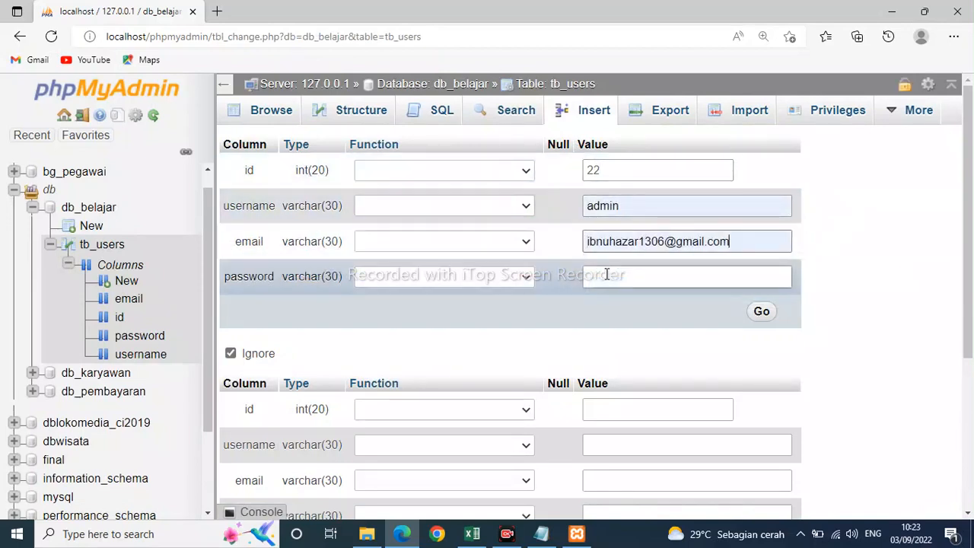
pyautogui.click(606, 275)
pyautogui.click(611, 327)
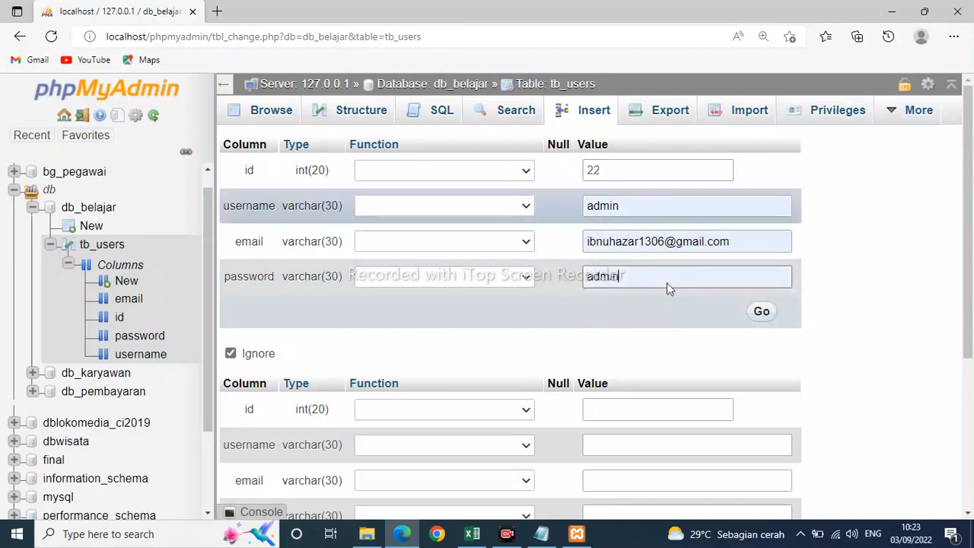
pyautogui.click(761, 313)
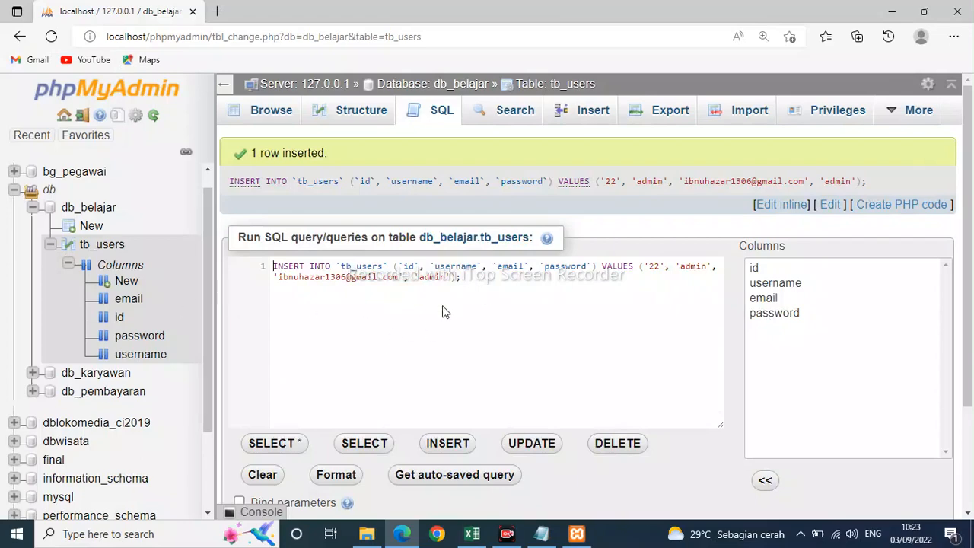
# Run the generated INSERT statement on tb_users once more.
pyautogui.scroll(-2, 442, 305)
pyautogui.click(920, 440)
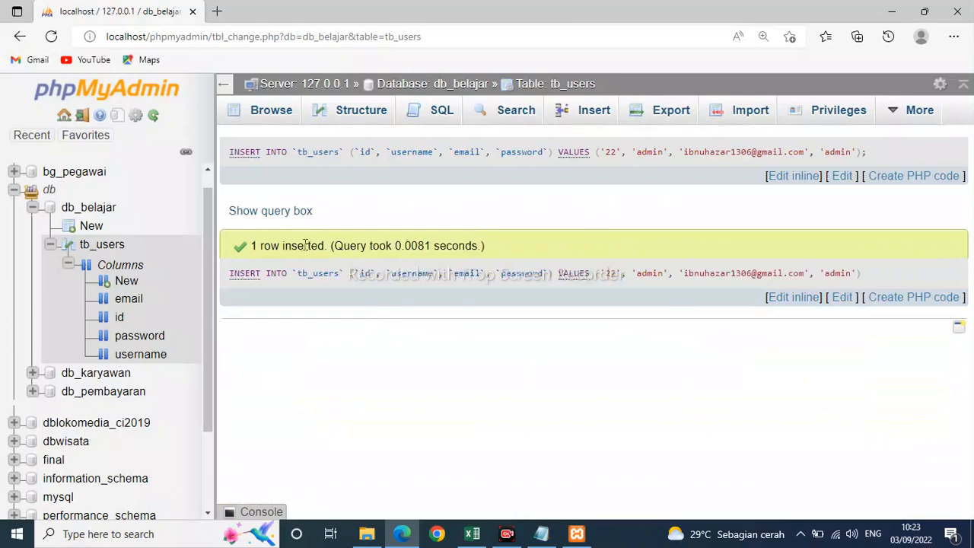
# Browse the rows stored in tb_users, check the table's column structure, and return to reviewing its rows.
pyautogui.click(90, 252)
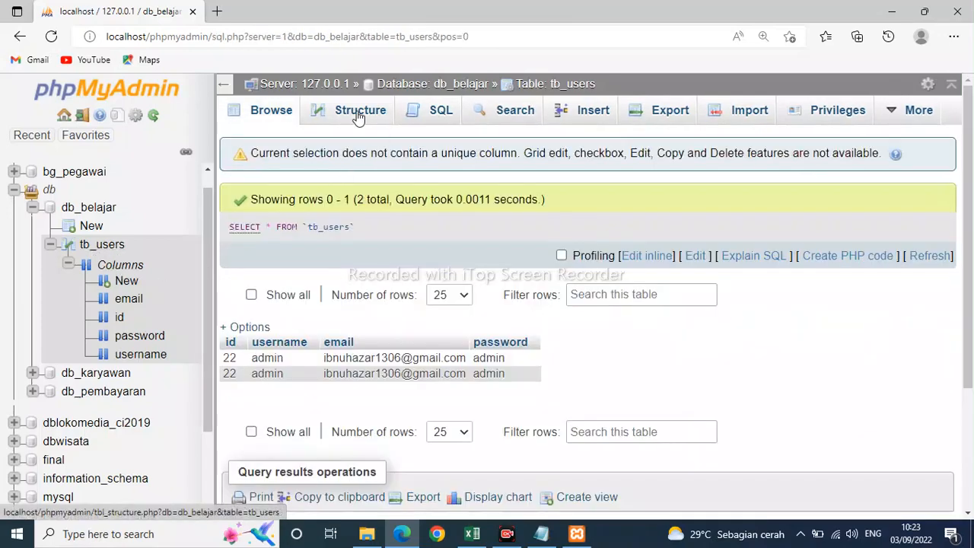
pyautogui.click(359, 116)
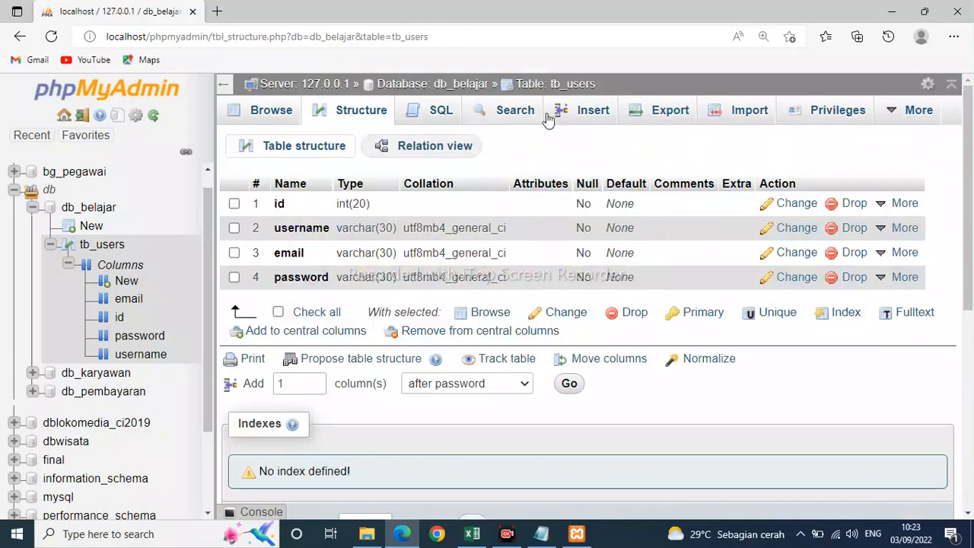
pyautogui.click(265, 111)
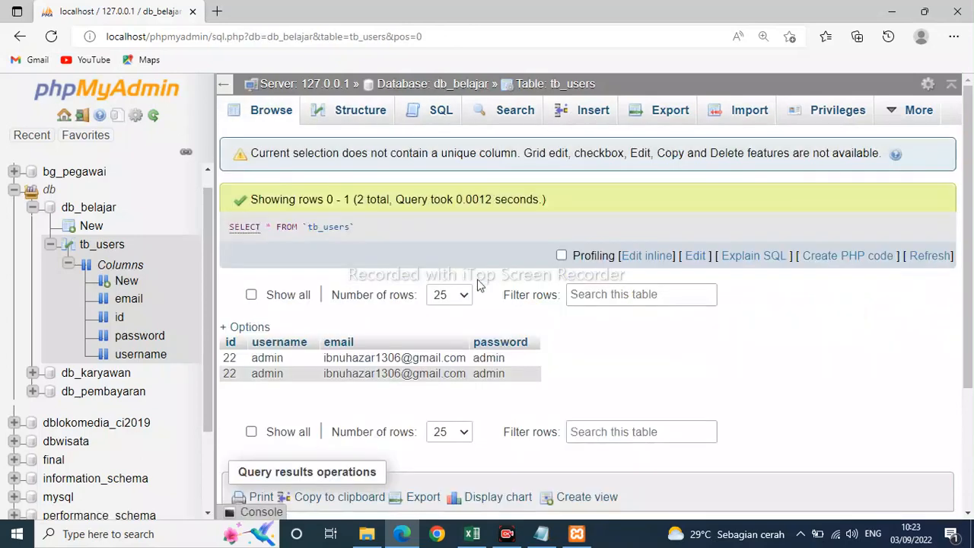
pyautogui.scroll(-1, 393, 311)
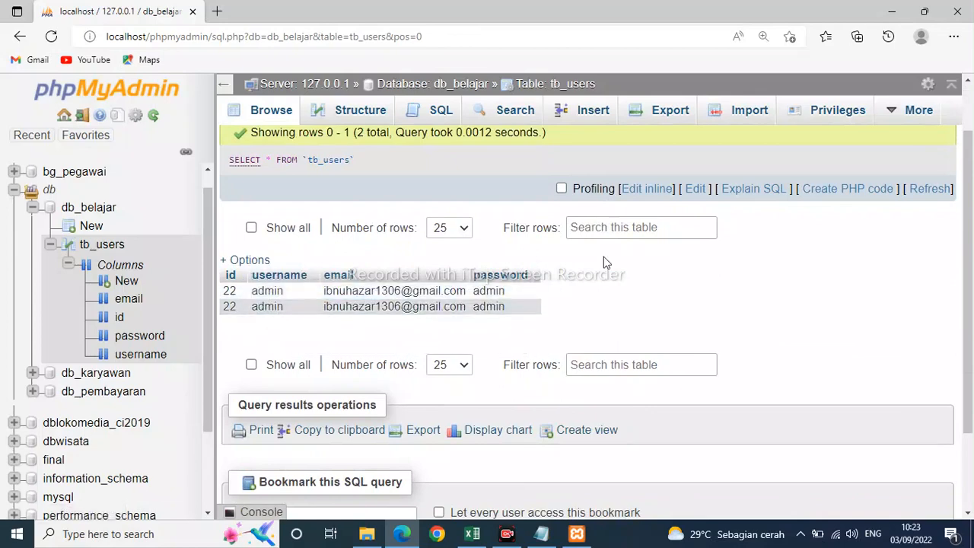
pyautogui.scroll(-1, 507, 304)
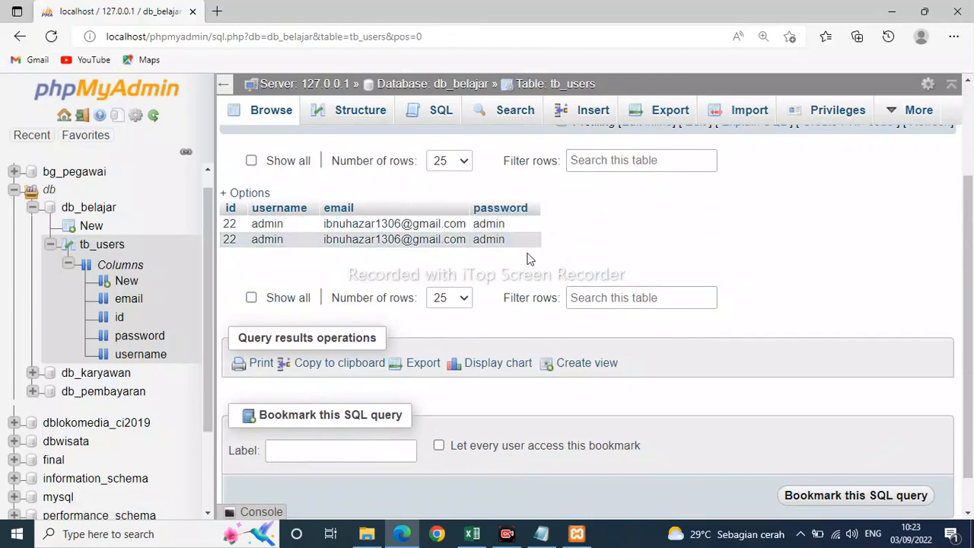
# Switch to the Notepad notes and add the line "maka tabelnya sudah kita isi" below the last sentence.
pyautogui.click(545, 537)
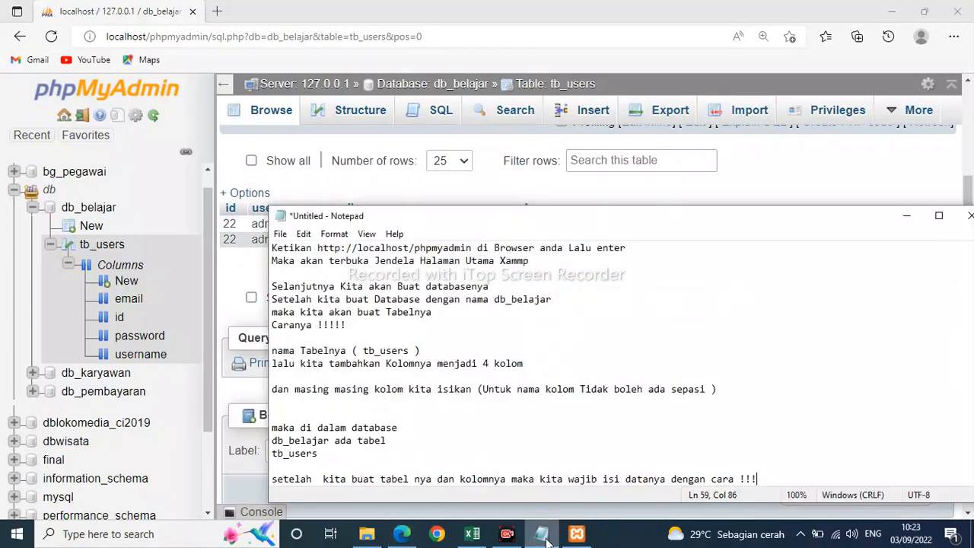
pyautogui.press('Return')
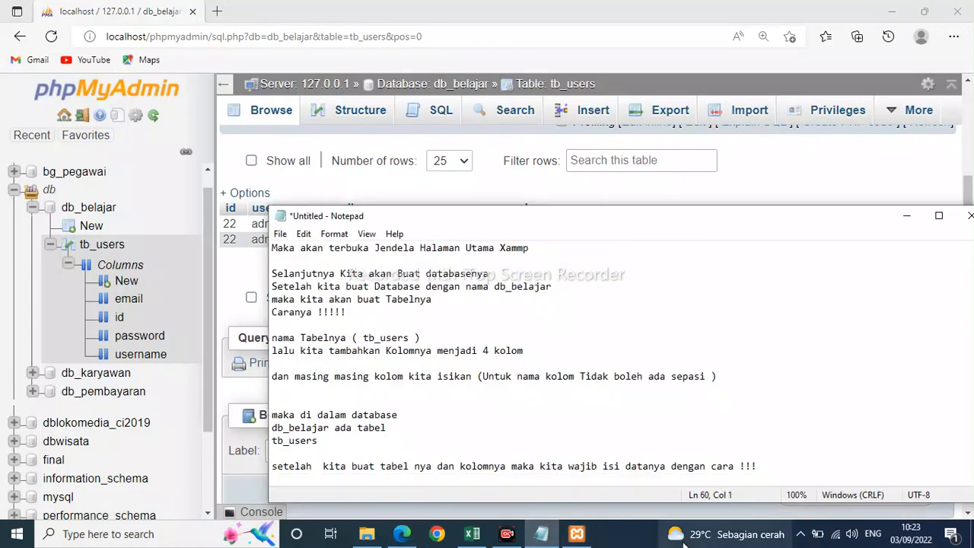
pyautogui.write('maka tb')
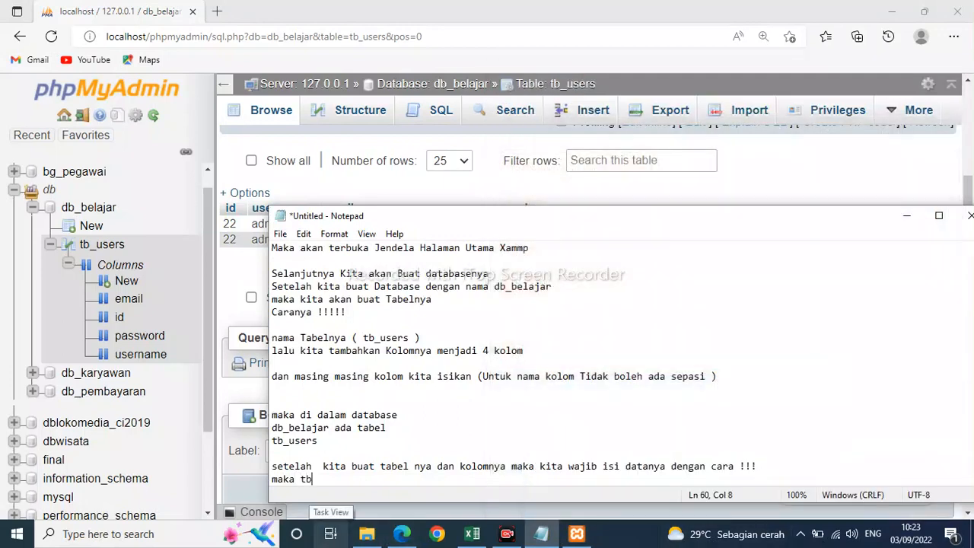
pyautogui.press('BackSpace')
pyautogui.write('abelnya suda')
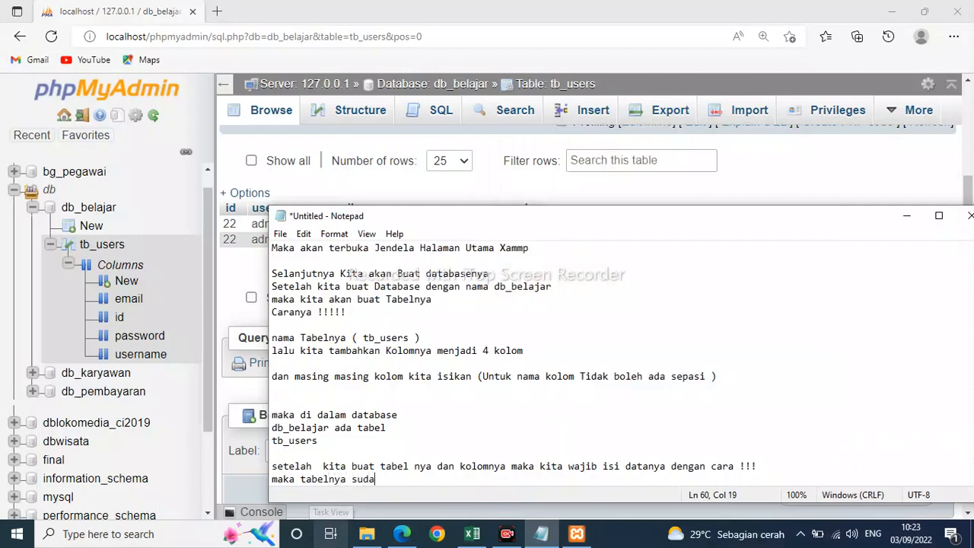
pyautogui.write('h kita isi')
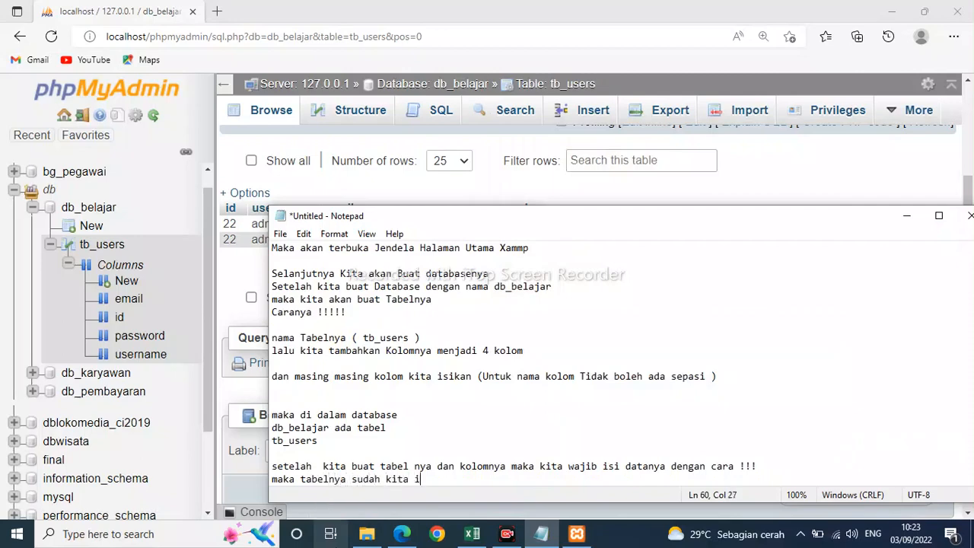
# Leave a few blank lines and write "Itu cara simpel buat databes di Xammp" in the notes.
pyautogui.press('Return')
pyautogui.press('Return')
pyautogui.press('Return')
pyautogui.press('Return')
pyautogui.press('Return')
pyautogui.press('Return')
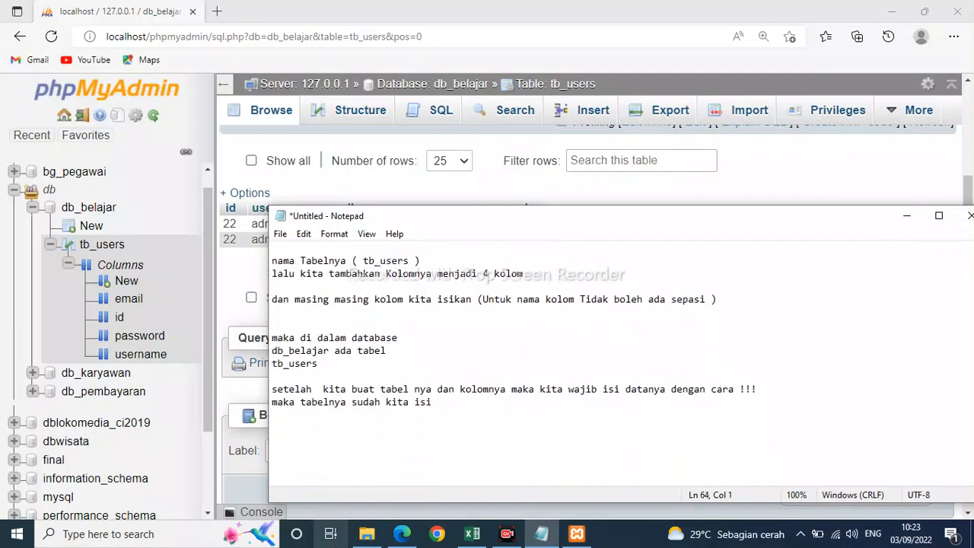
pyautogui.write('Itu cara simpel buat databes')
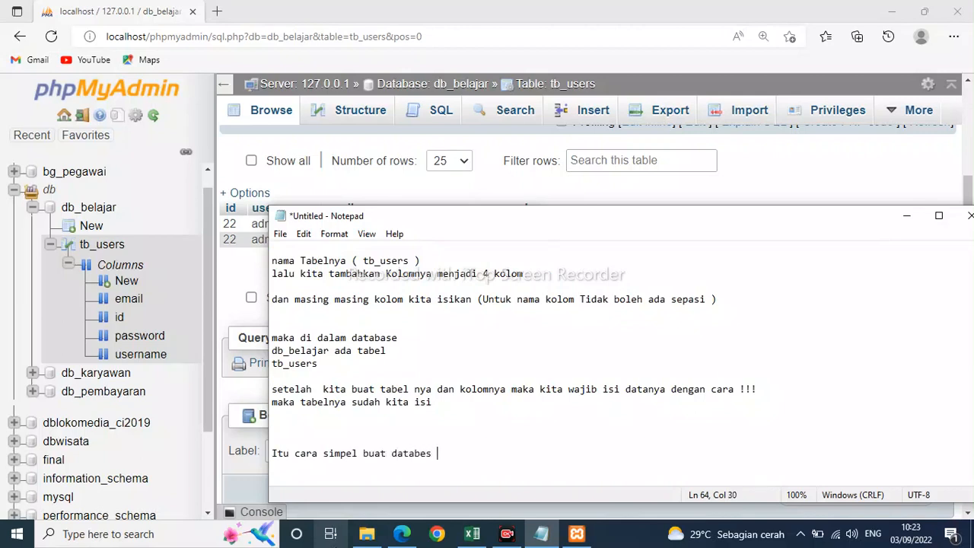
pyautogui.write(' di ')
pyautogui.write('Xammp')
# Add the closing line "cukup Sekian Tutorial Hari ini" below the XAMPP summary sentence.
pyautogui.write('cuku ')
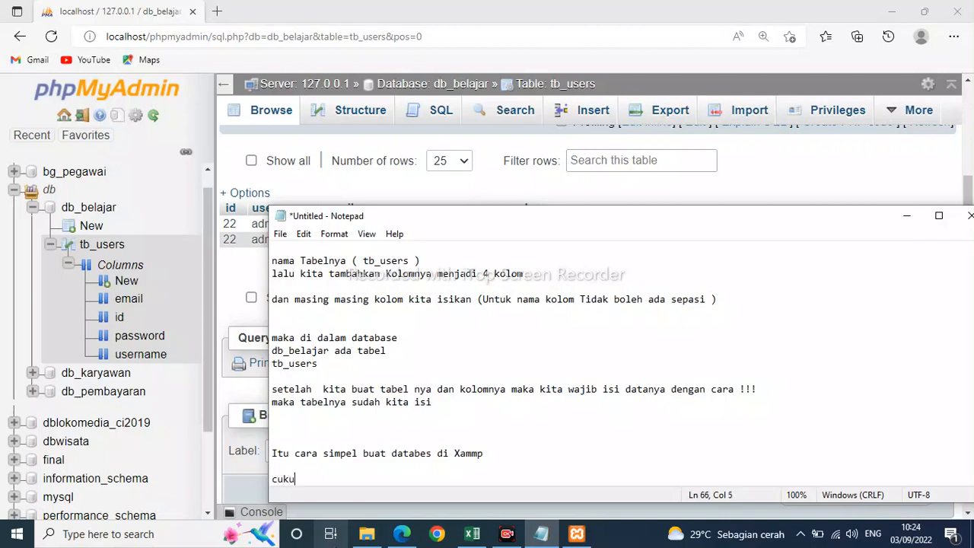
pyautogui.write('Sekian Tu')
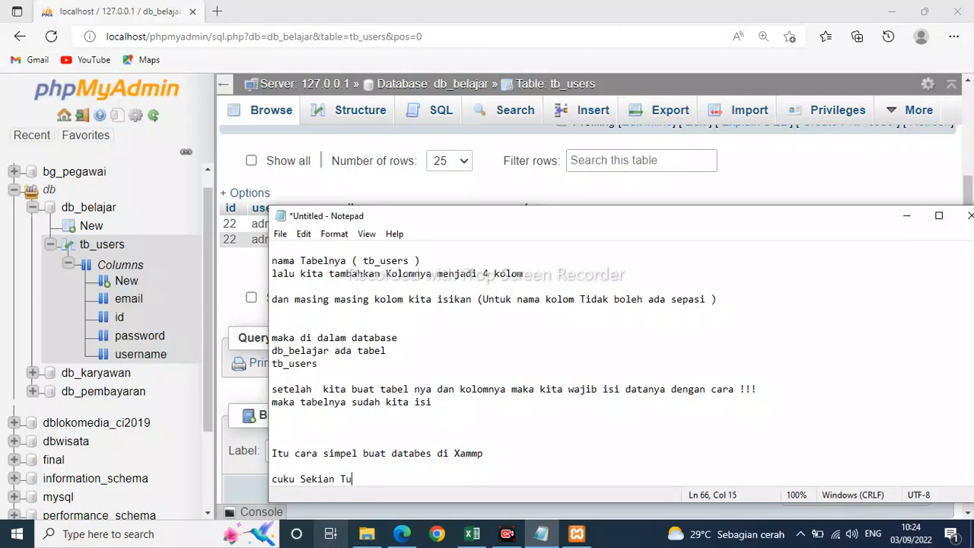
pyautogui.write('torial Hari ini')
pyautogui.press('Return')
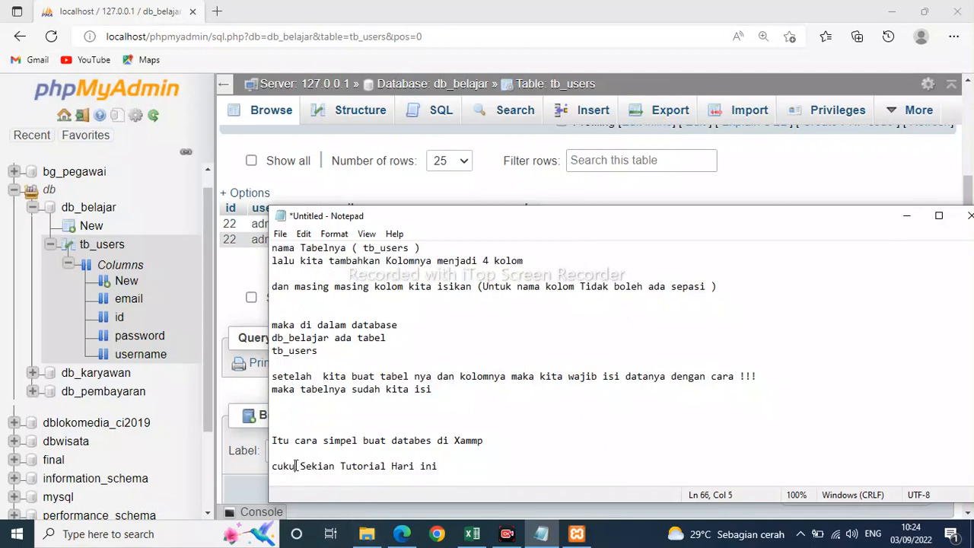
pyautogui.write('p')
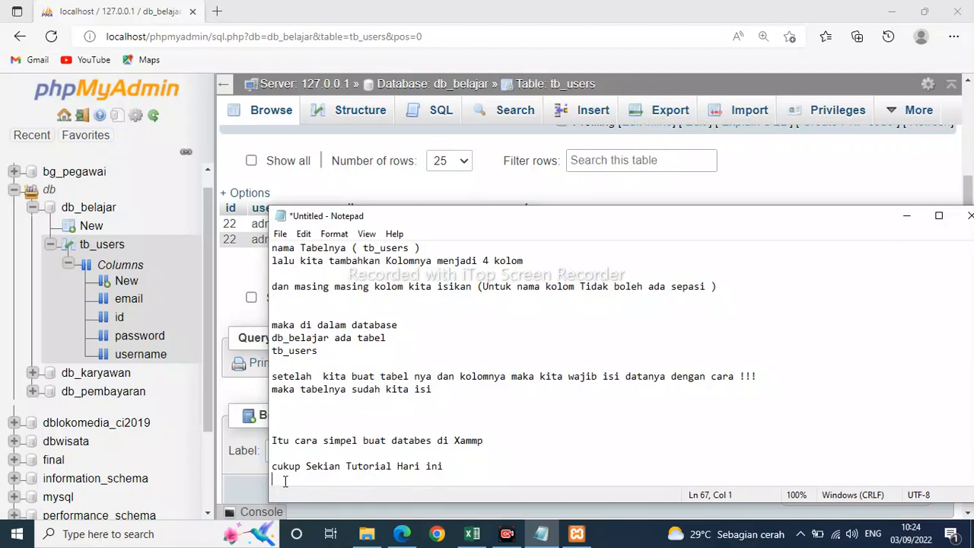
# End the notes with "TRIMAKASIH" on its own line, framed by a row of colons on both sides.
pyautogui.scroll(-1, 284, 481)
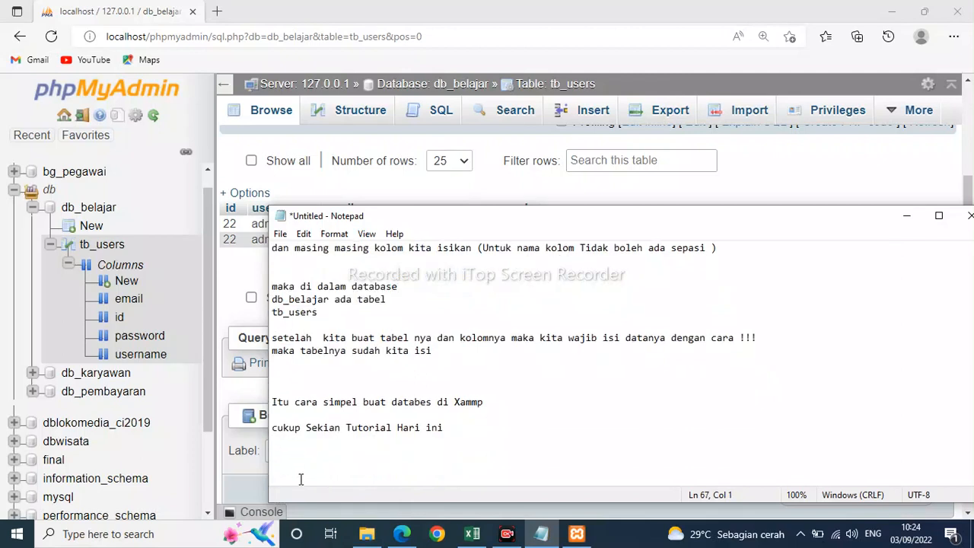
pyautogui.write('TRIMAKASIH')
pyautogui.press('Return')
pyautogui.click(271, 453)
pyautogui.write('::::::::::::::::')
pyautogui.click(428, 453)
pyautogui.write(':')
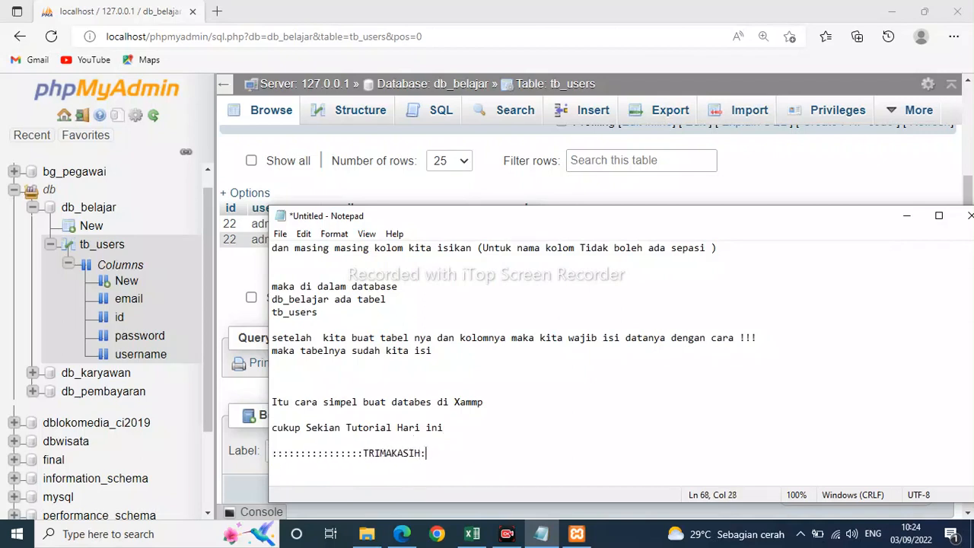
pyautogui.write(':::::::::::::::::::')
pyautogui.click(579, 428)
pyautogui.scroll(1, 542, 390)
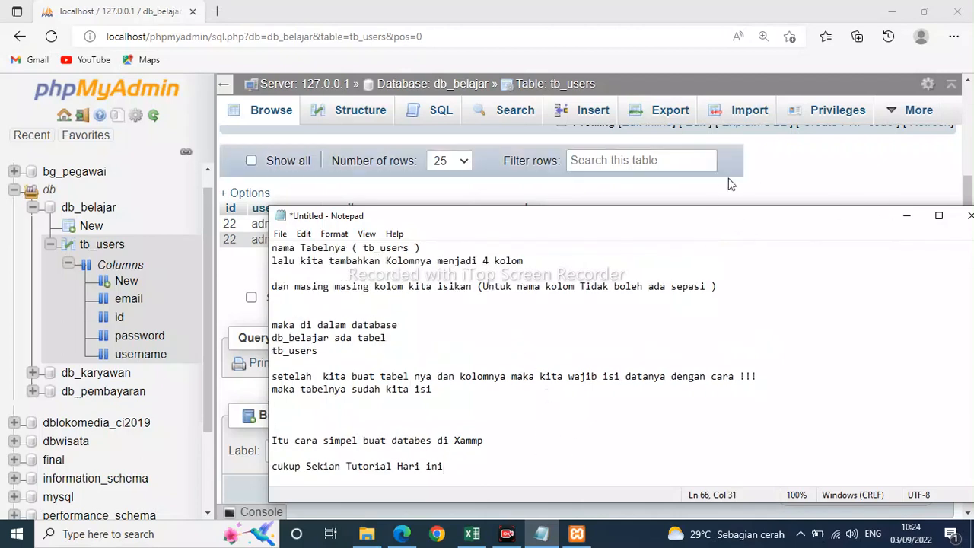
# Minimize the notes to return to phpMyAdmin and open db_belajar to review its table list.
pyautogui.click(905, 220)
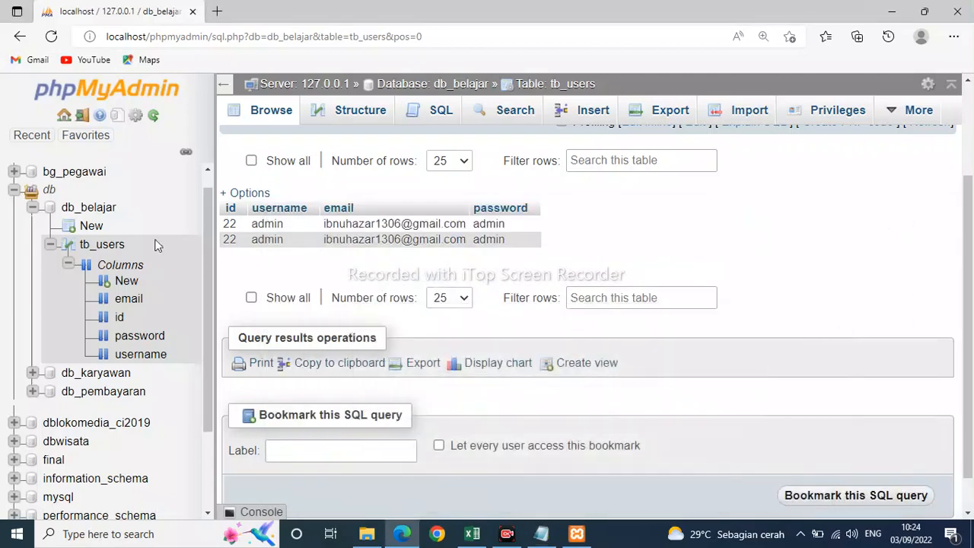
pyautogui.click(90, 208)
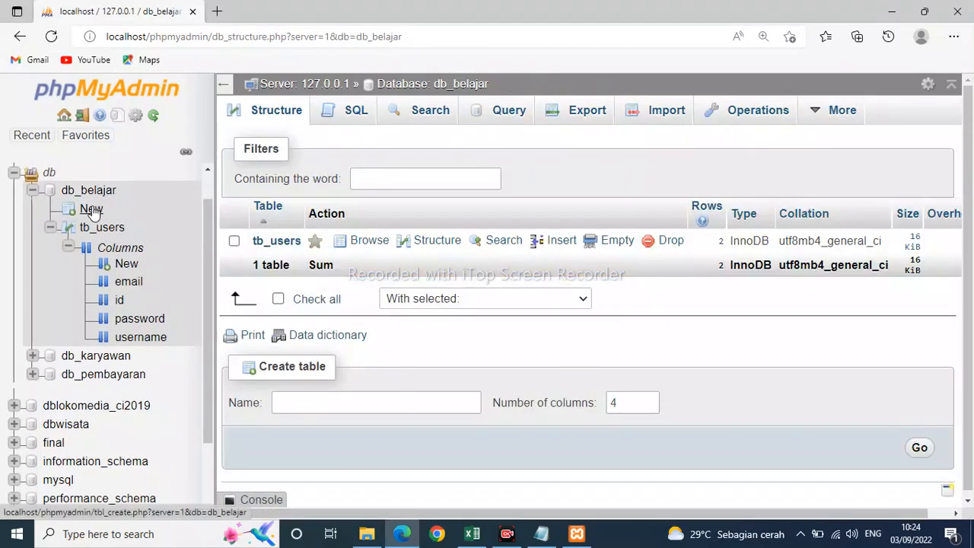
# Minimize the browser, the XAMPP Control Panel and the xamppp folder window to reveal the desktop.
pyautogui.click(893, 18)
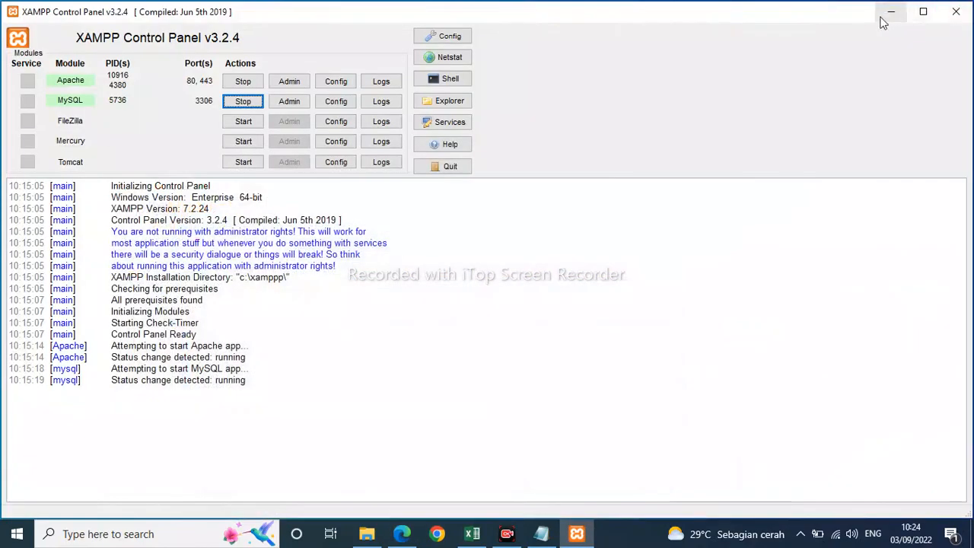
pyautogui.click(897, 19)
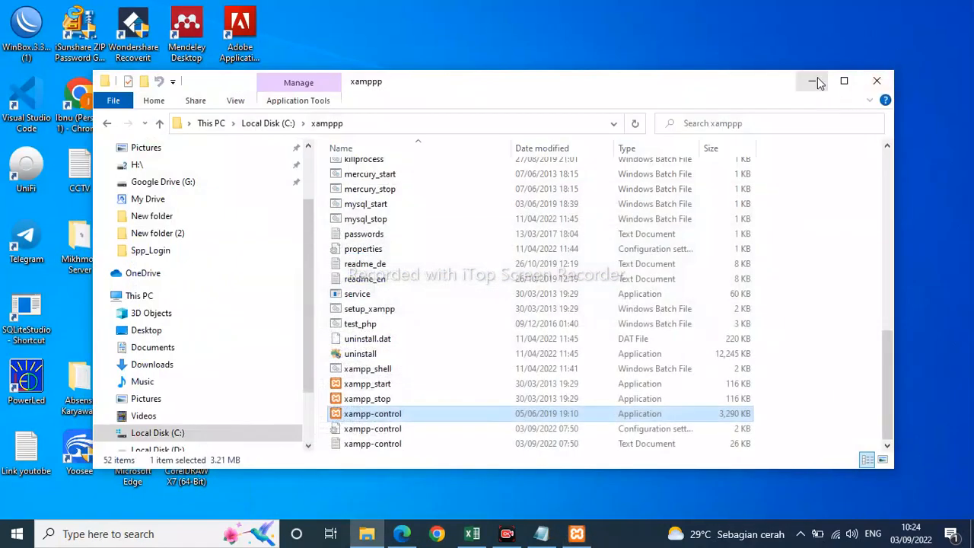
pyautogui.click(818, 82)
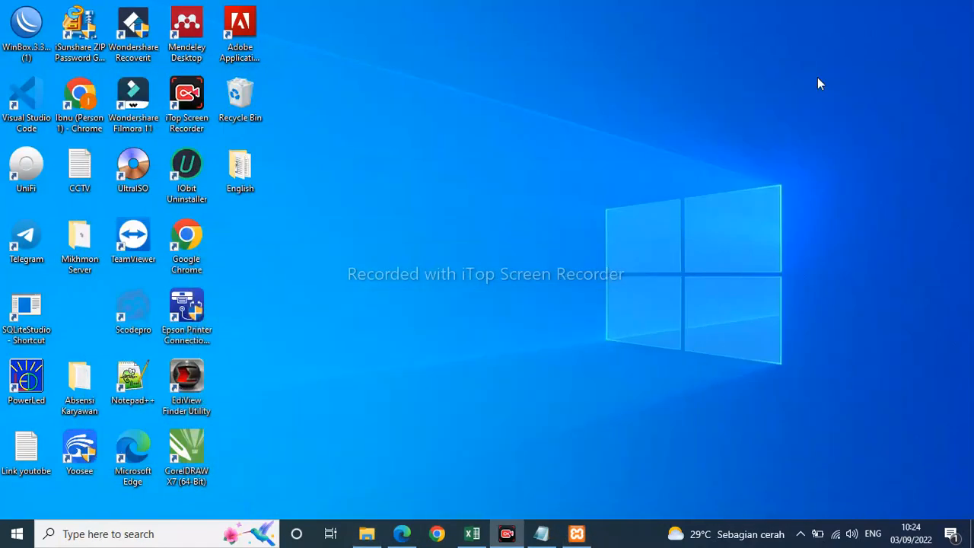
pyautogui.rightClick(444, 78)
pyautogui.click(476, 123)
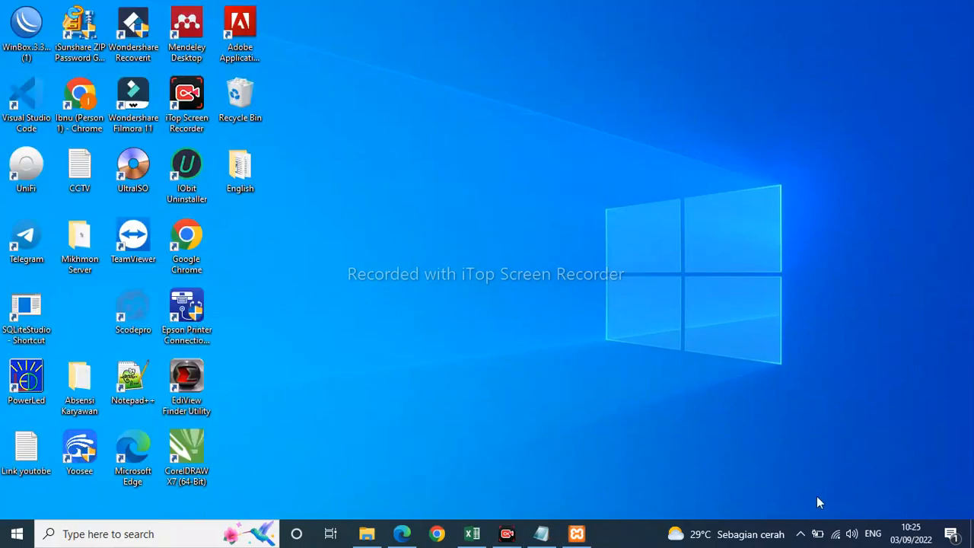